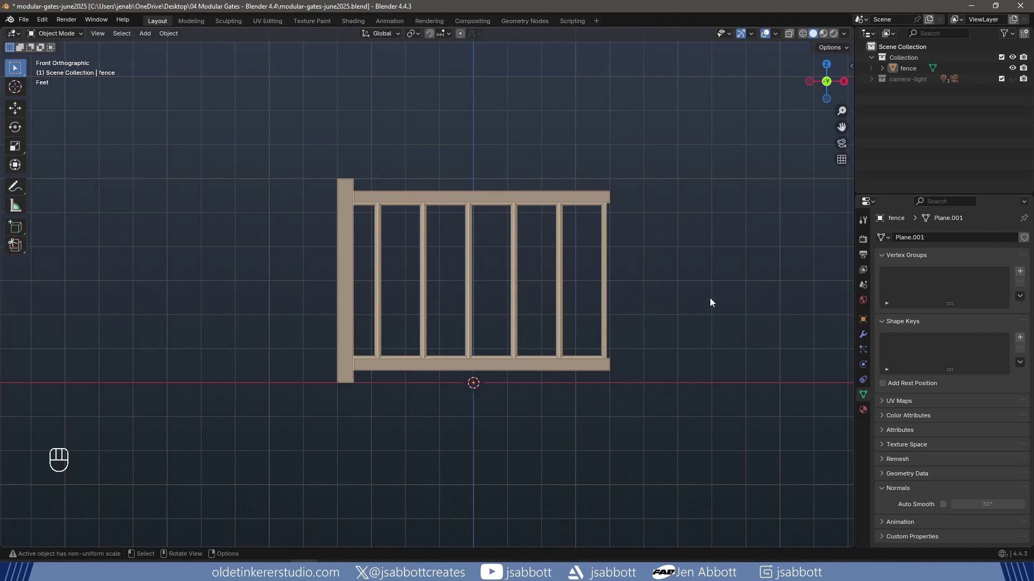
- Add a plane mesh and rotate it 90° about the X axis so it stands upright
key(shift+a)
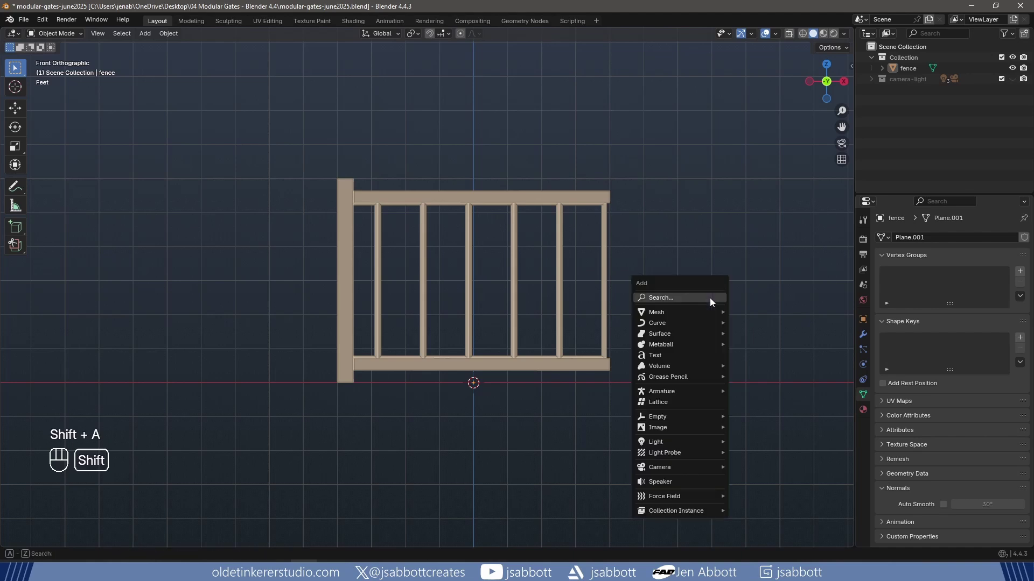
mouse_move(706, 312)
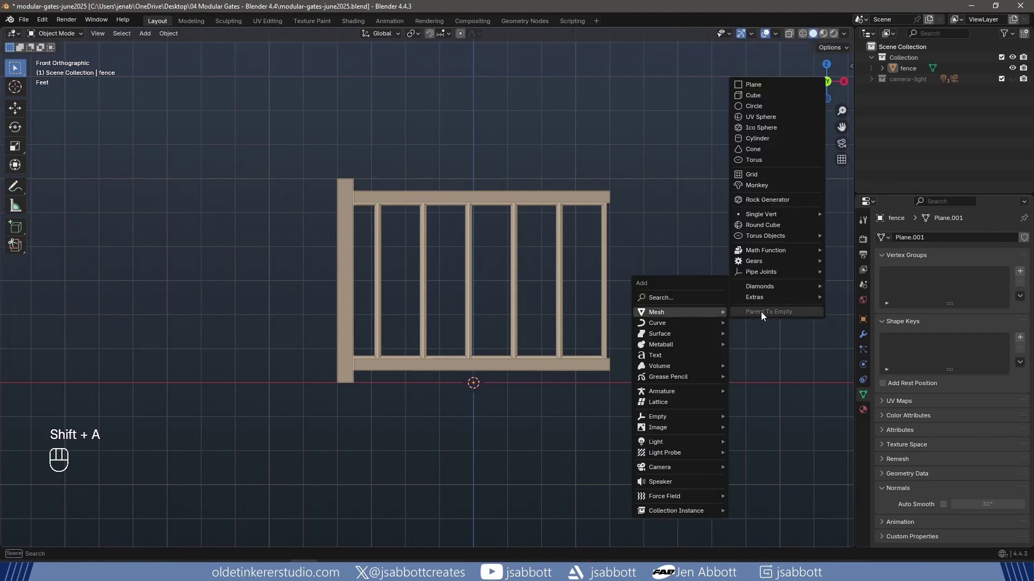
click(764, 85)
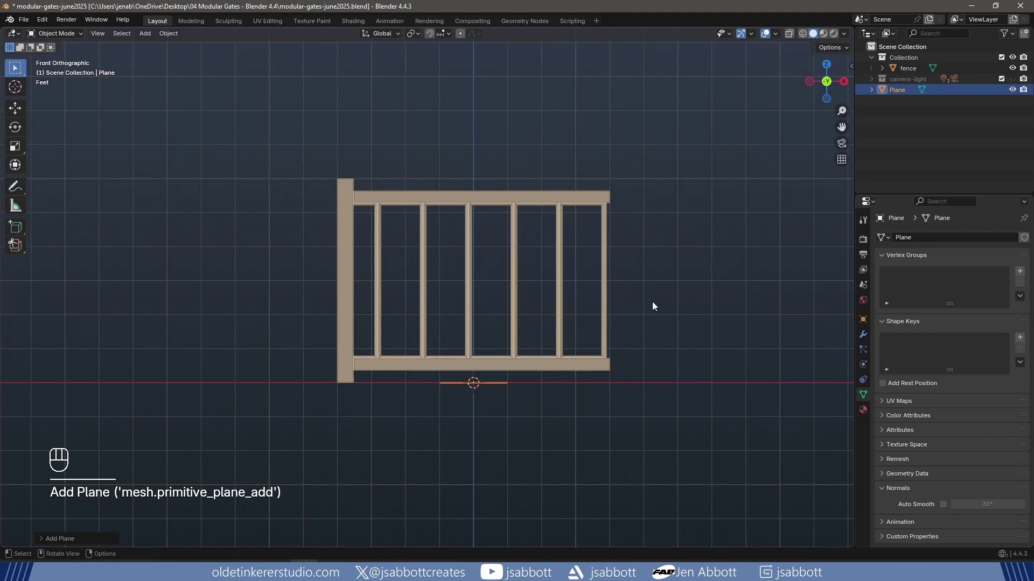
key(r)
key(x)
key(9)
key(0)
key(Return)
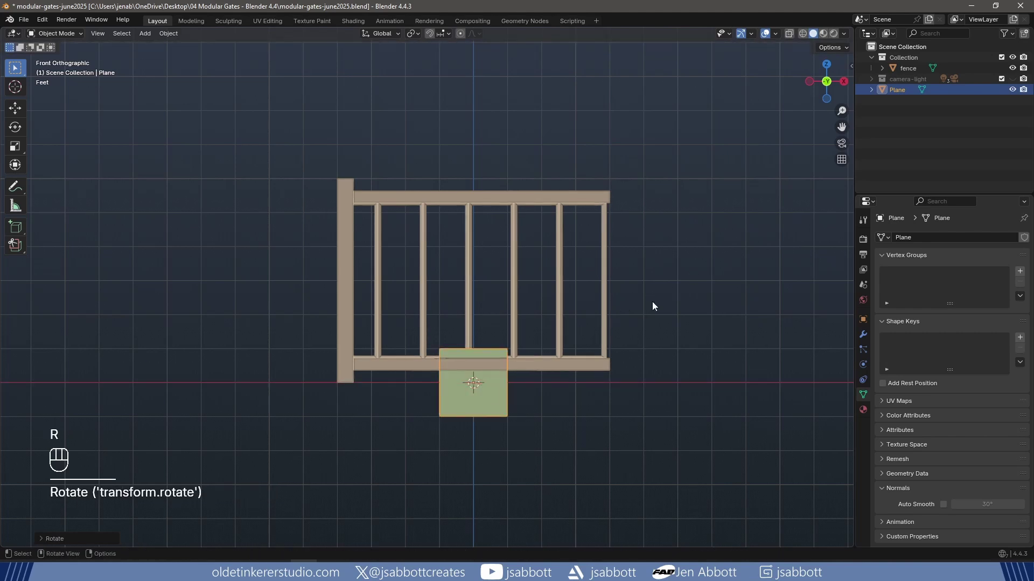
- Raise the plane and scale it about 2.4 times along Z to span between the fence's top and bottom rails
key(g)
key(z)
key(Return)
key(s)
key(z)
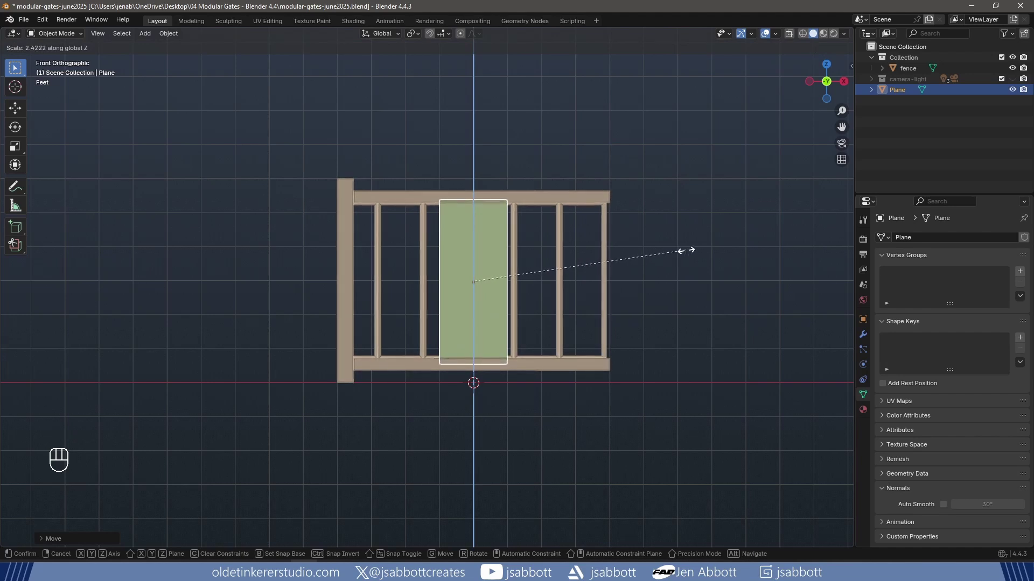
click(674, 253)
key(g)
middle_click(668, 251)
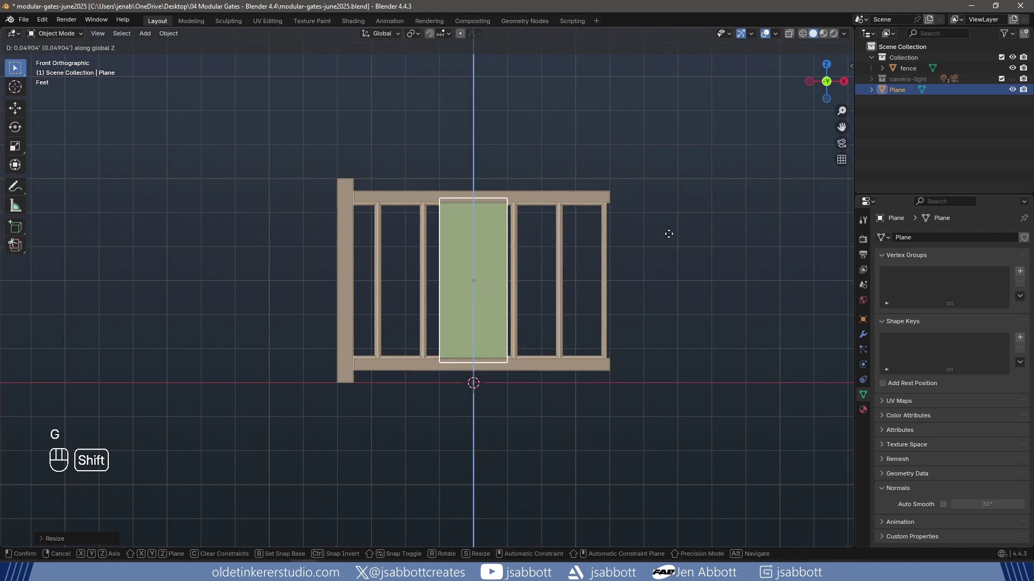
click(663, 241)
- Widen the plane along X and shift it sideways so it spans from the fence post to the rails' free ends
key(s)
key(x)
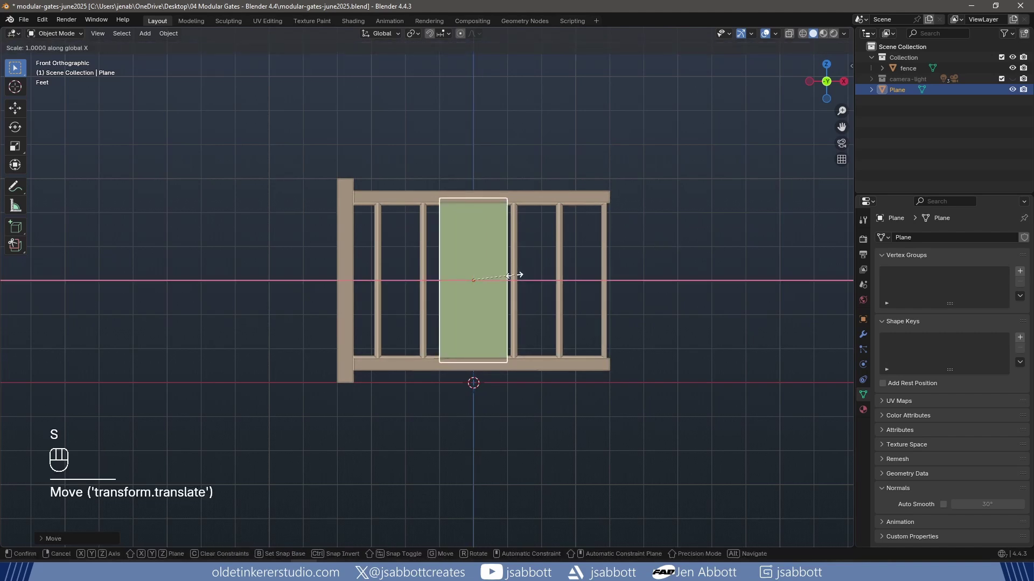
click(613, 276)
key(g)
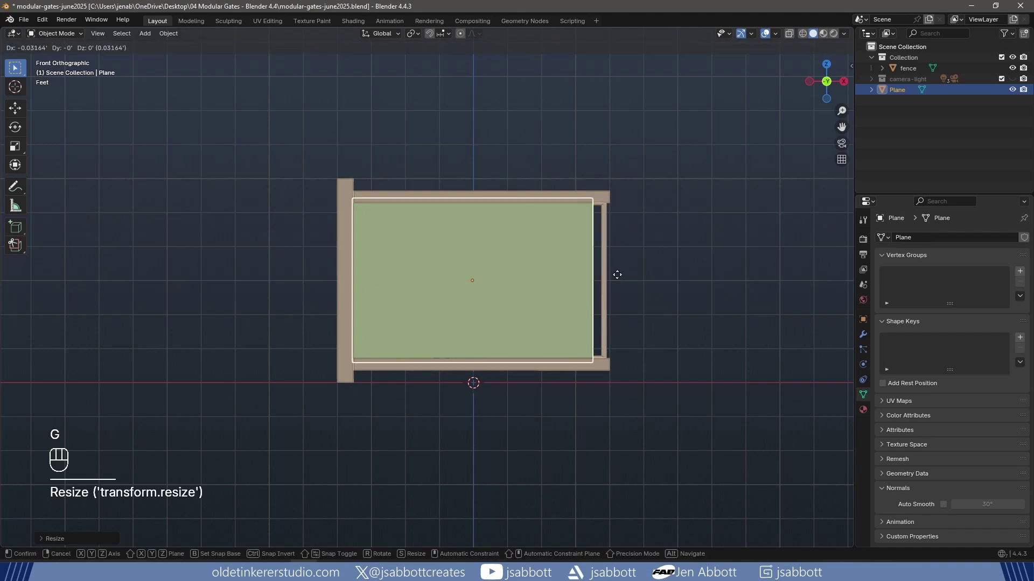
key(x)
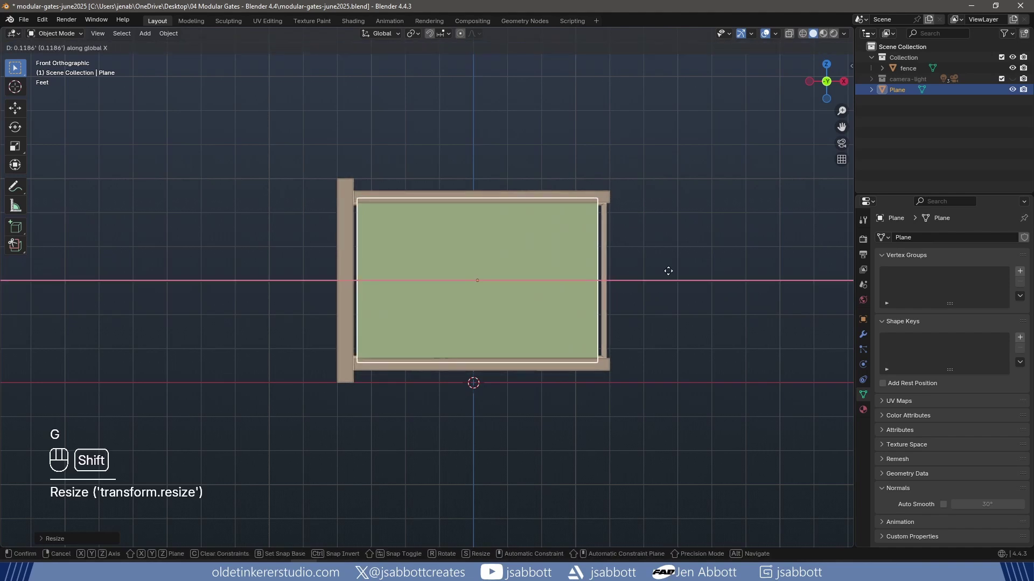
click(671, 275)
key(s)
key(x)
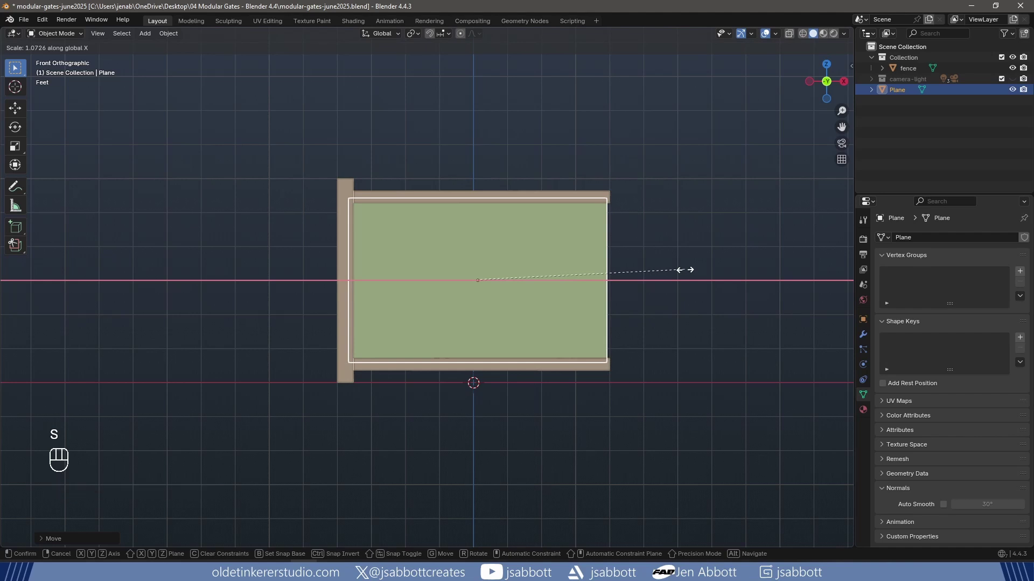
click(685, 270)
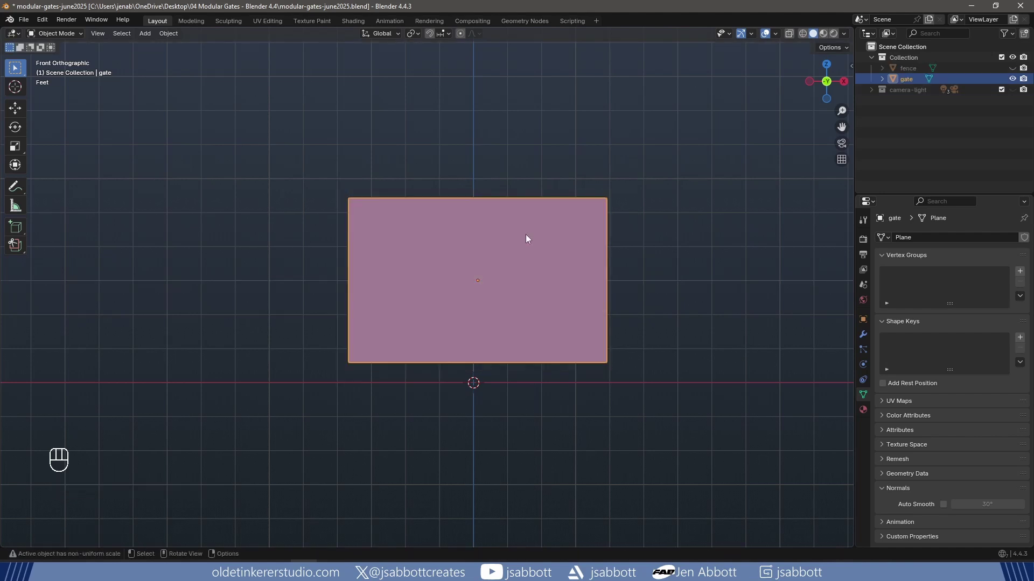
- Add two evenly spaced horizontal loop cuts across the gate plane
key(Tab)
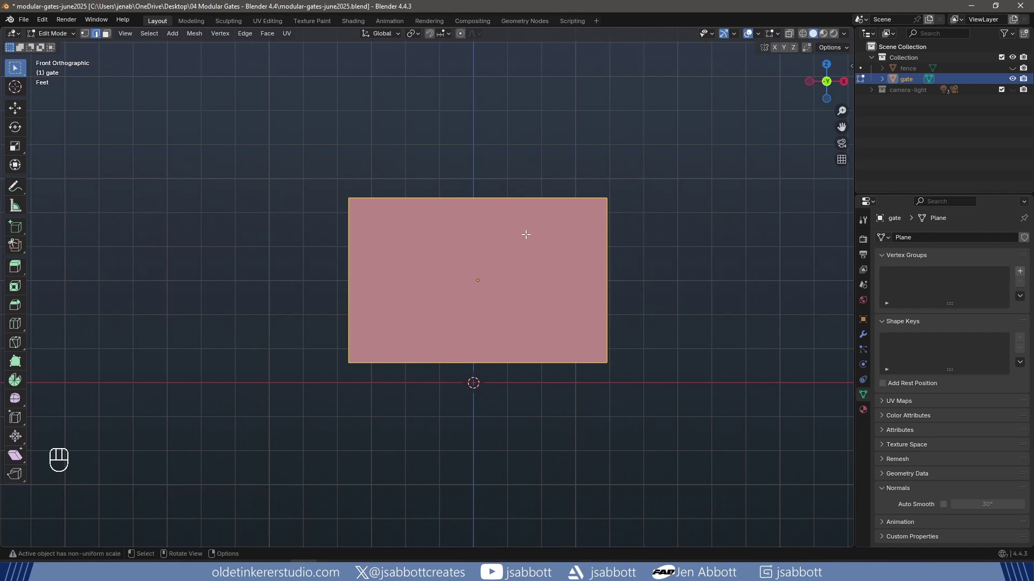
key(2)
key(ctrl+r)
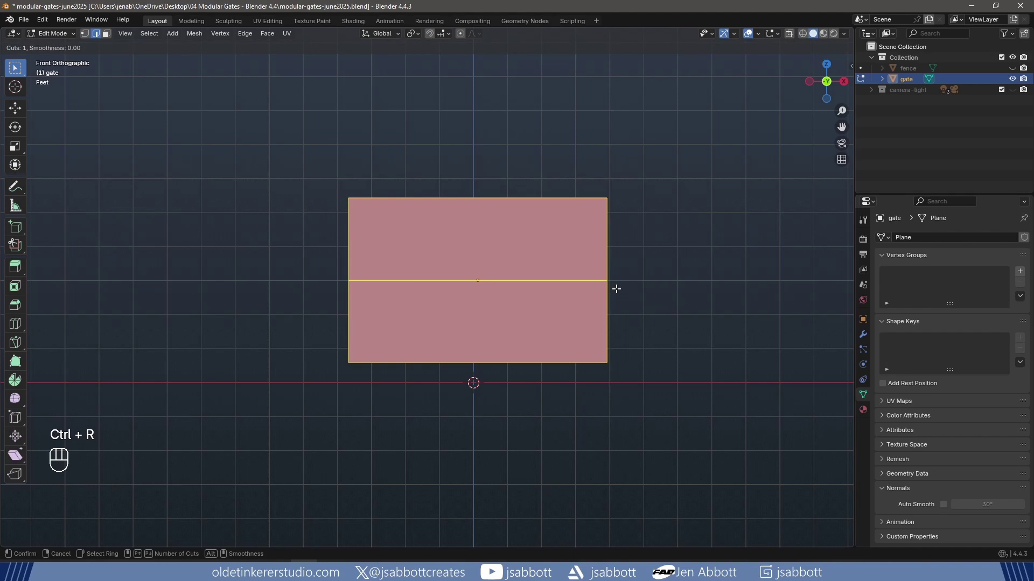
scroll(615, 289, up, 1)
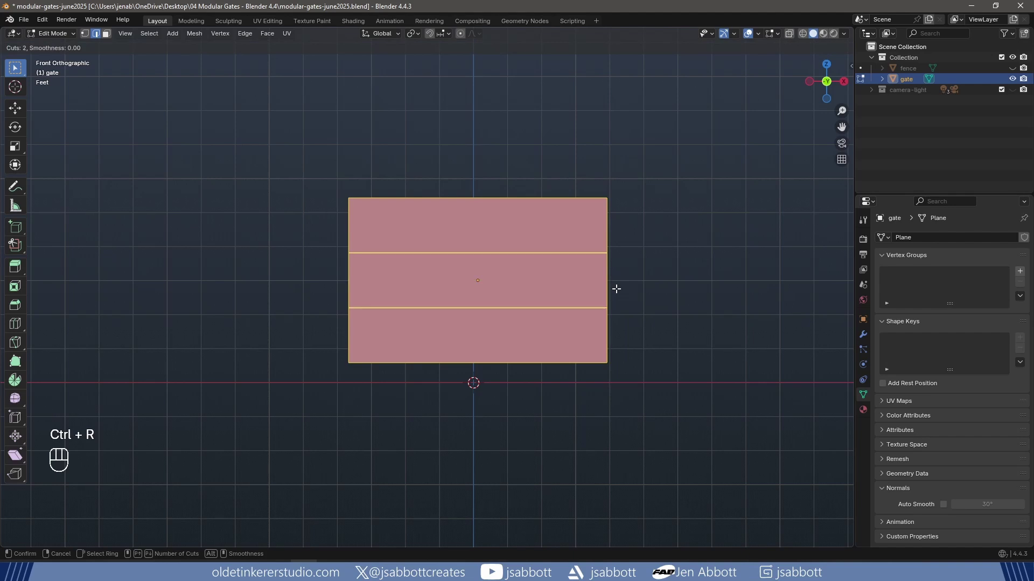
click(616, 289)
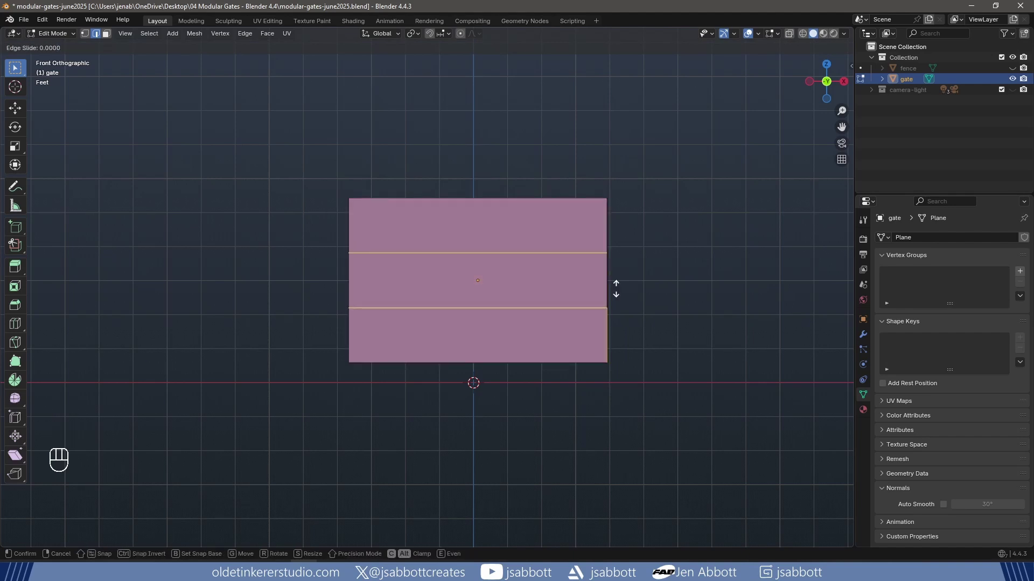
right_click(616, 289)
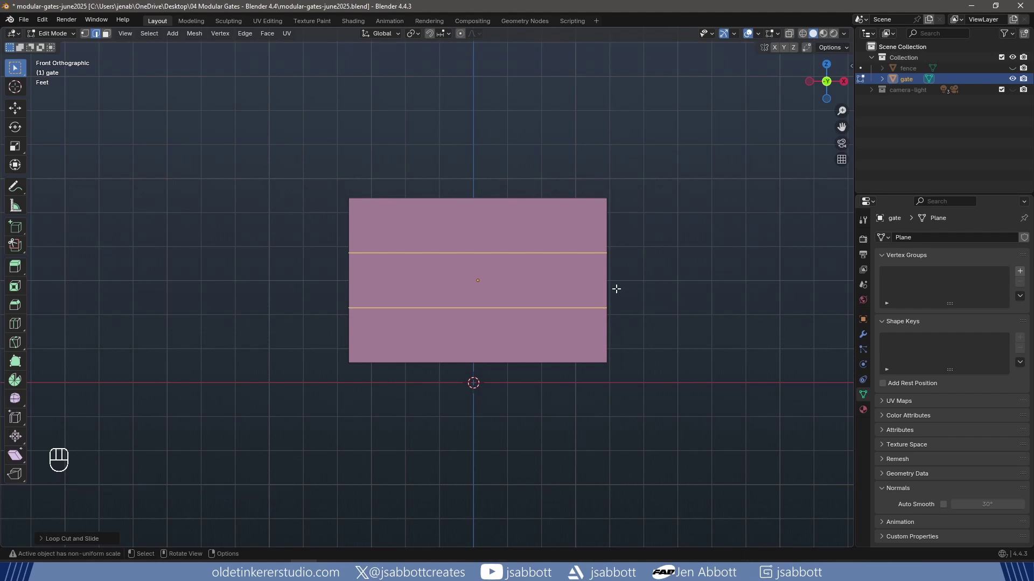
- Using the temporarily shown fence as reference, scale the two horizontal cuts apart along Z towards the gate's upper and lower edges
click(1012, 67)
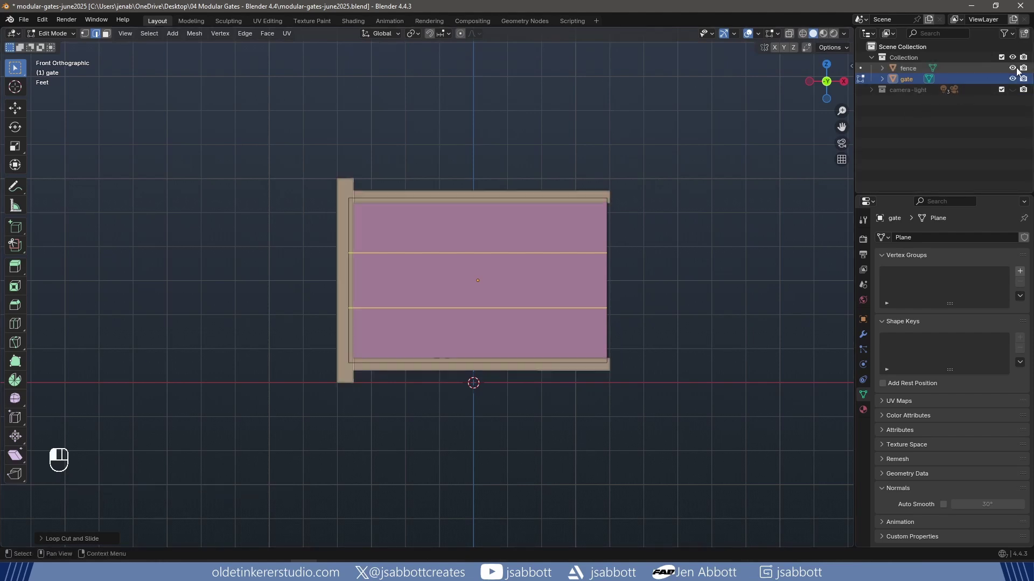
key(s)
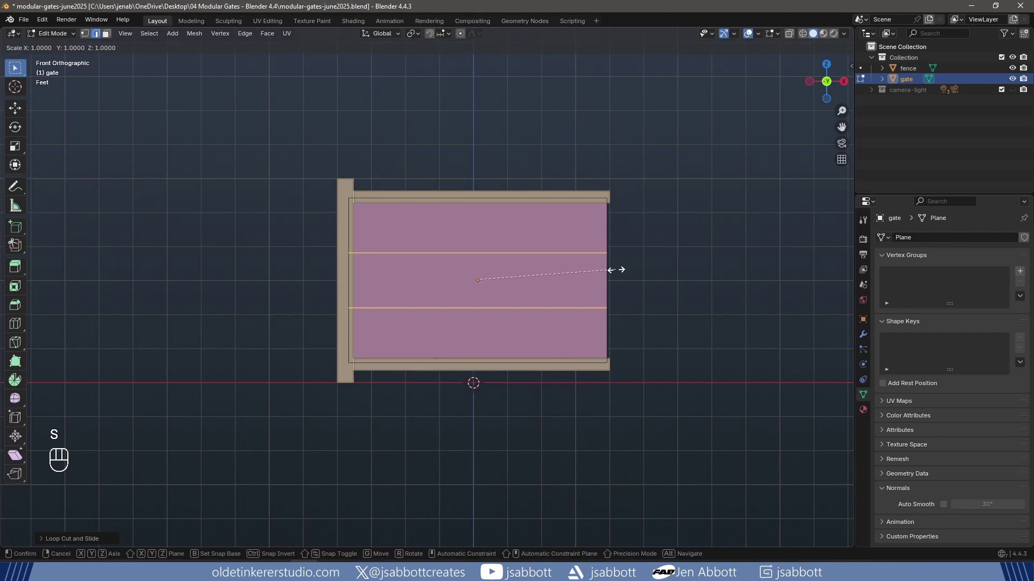
key(z)
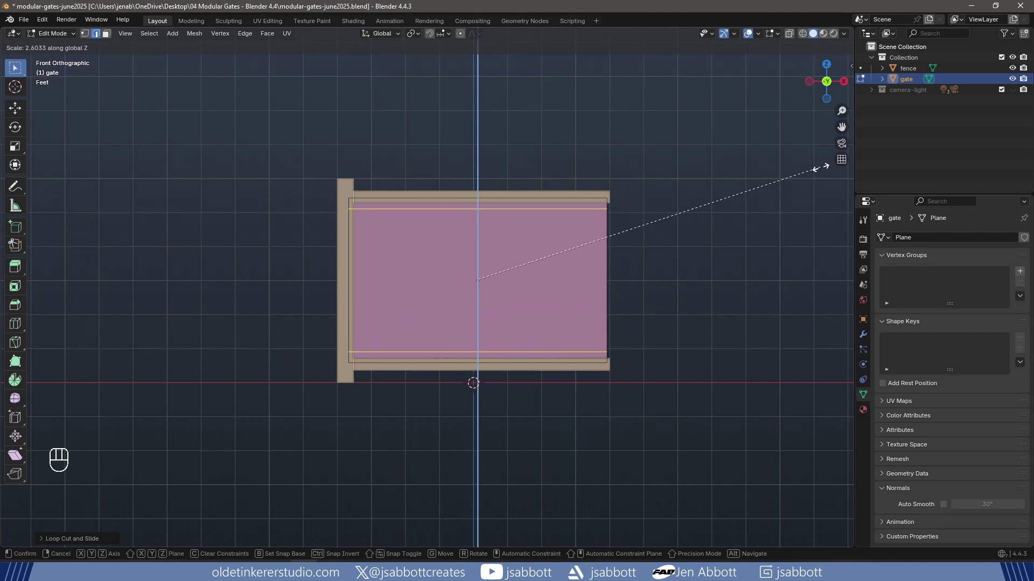
click(821, 166)
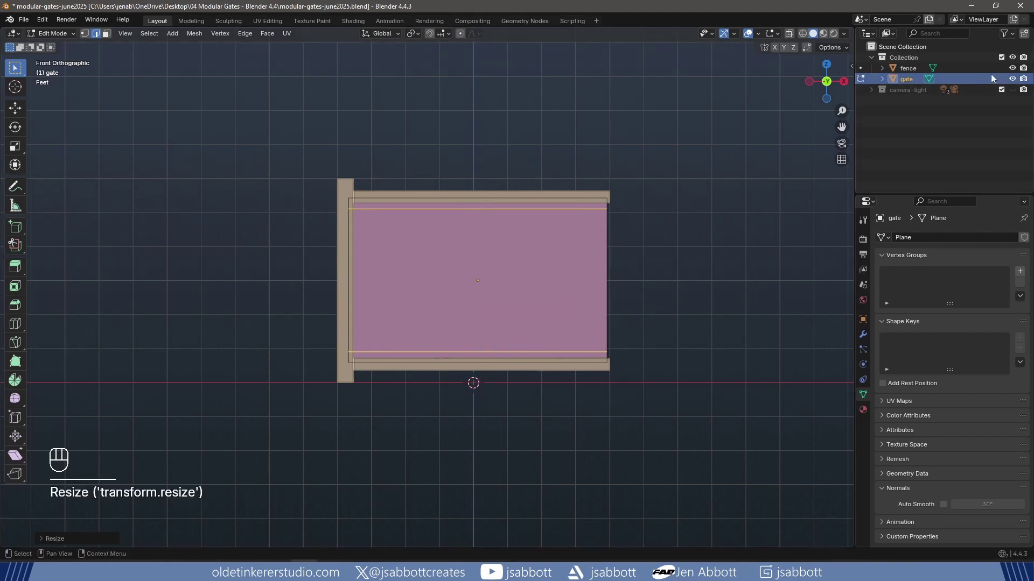
click(1012, 68)
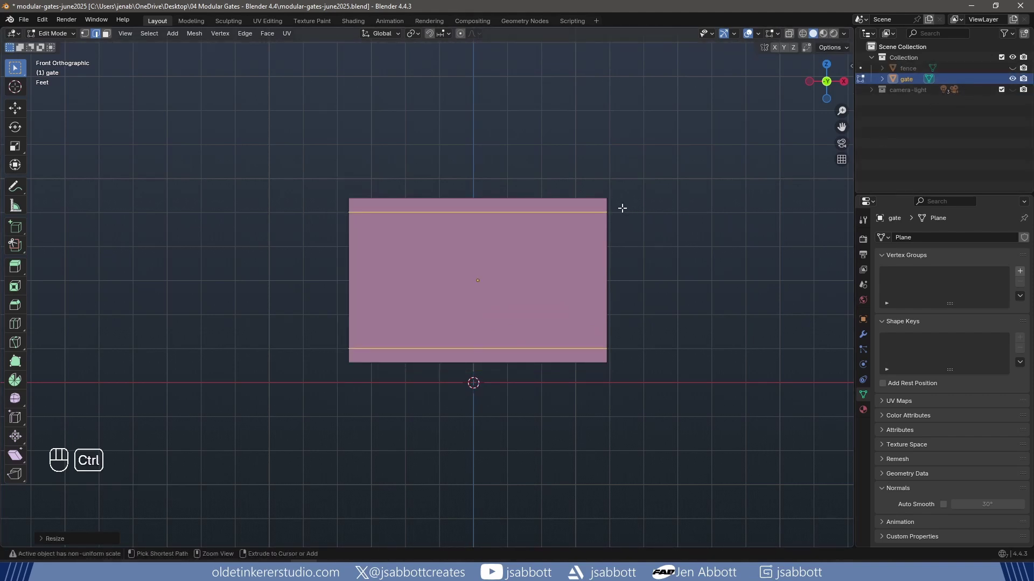
- Add one horizontal loop cut through the middle of both the narrow upper strip and the narrow lower strip
key(ctrl+r)
click(622, 208)
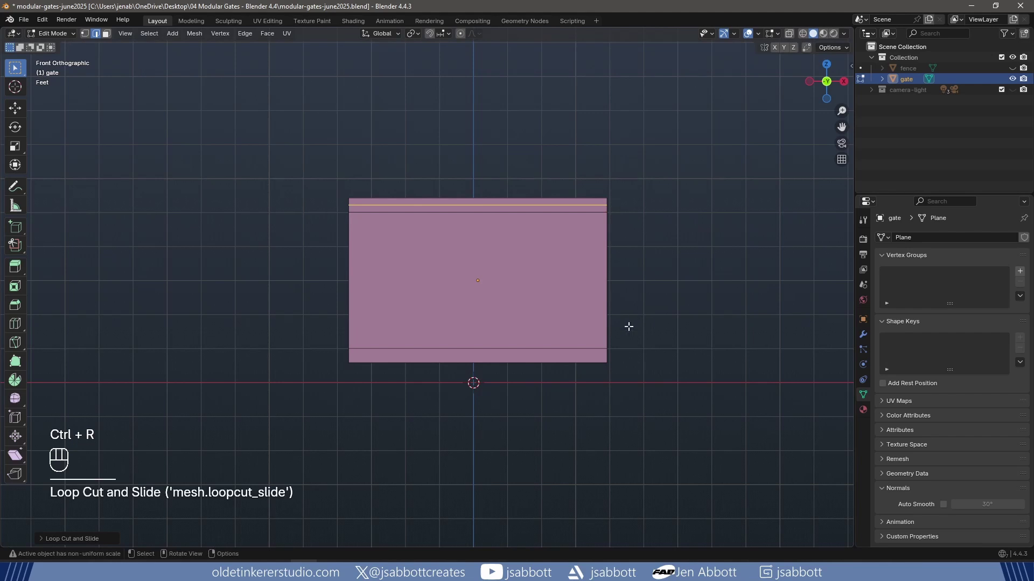
key(ctrl+r)
click(609, 356)
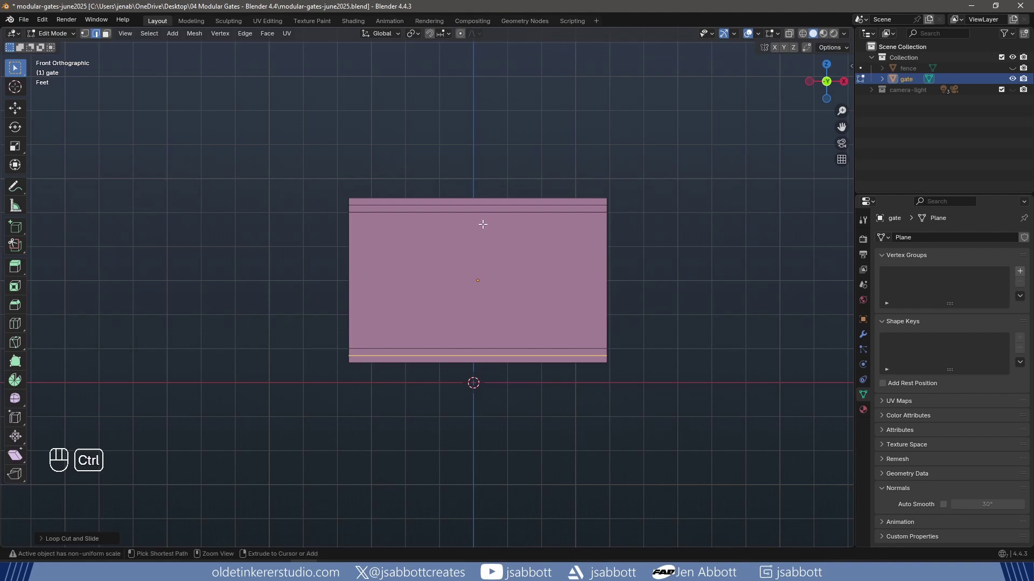
- Add five evenly spaced vertical loop cuts across the gate plane
key(ctrl+r)
scroll(483, 224, up, 1)
scroll(483, 224, up, 2)
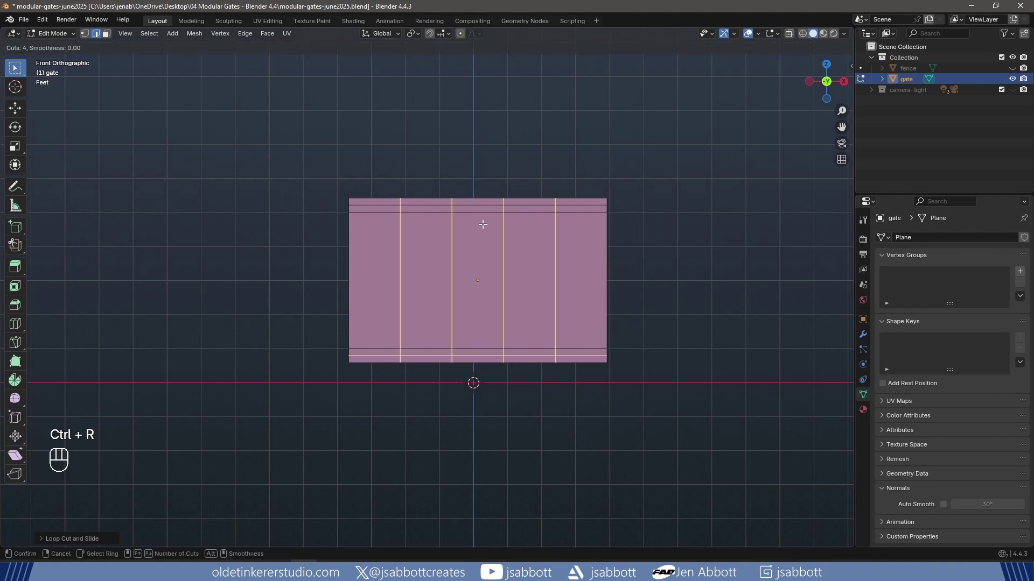
scroll(483, 224, up, 1)
click(483, 224)
right_click(483, 224)
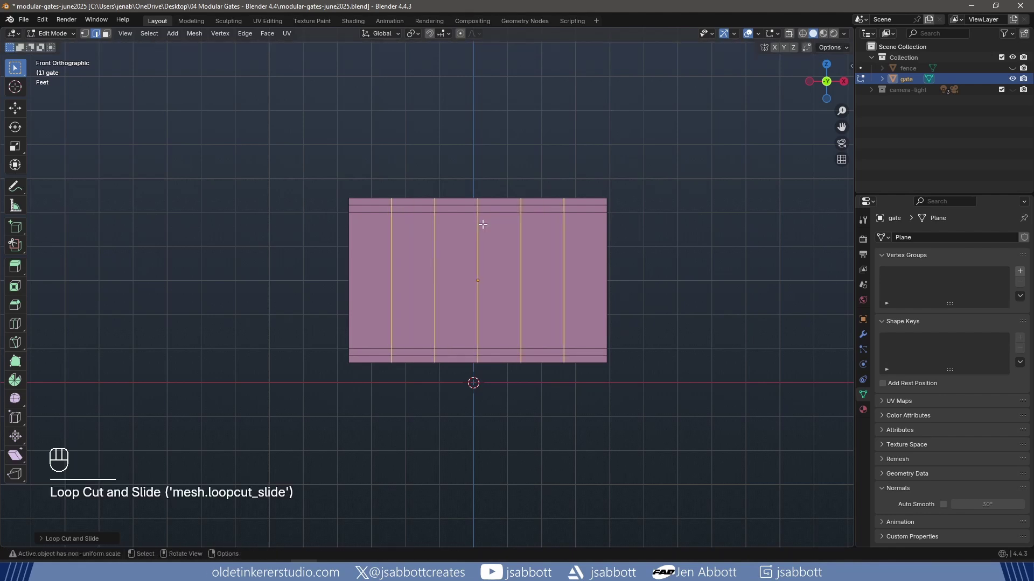
- Separate the faces of the gate's upper and lower strips into their own object
key(3)
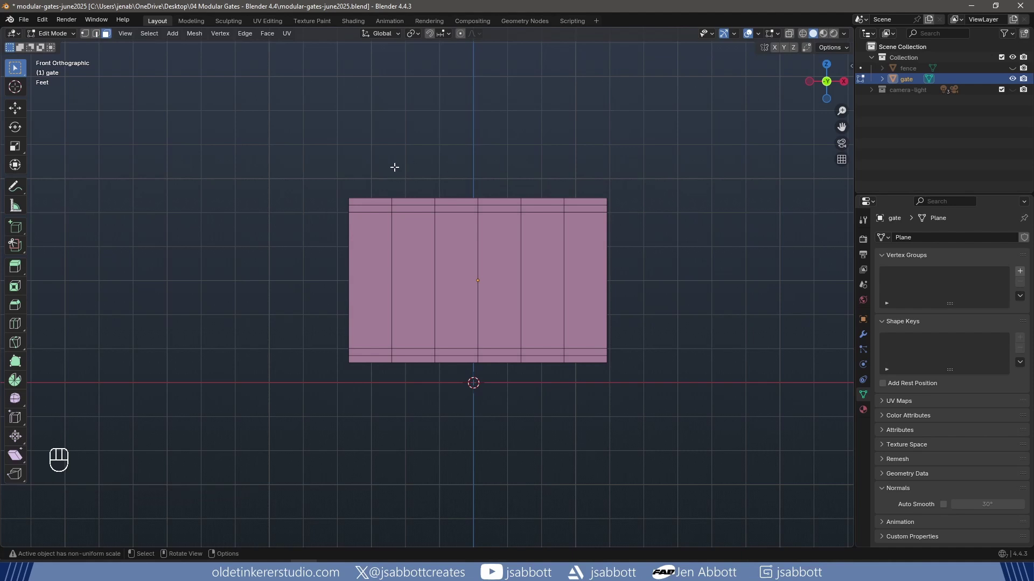
key(b)
drag(334, 182, 614, 212)
shift+drag(619, 391, 348, 353)
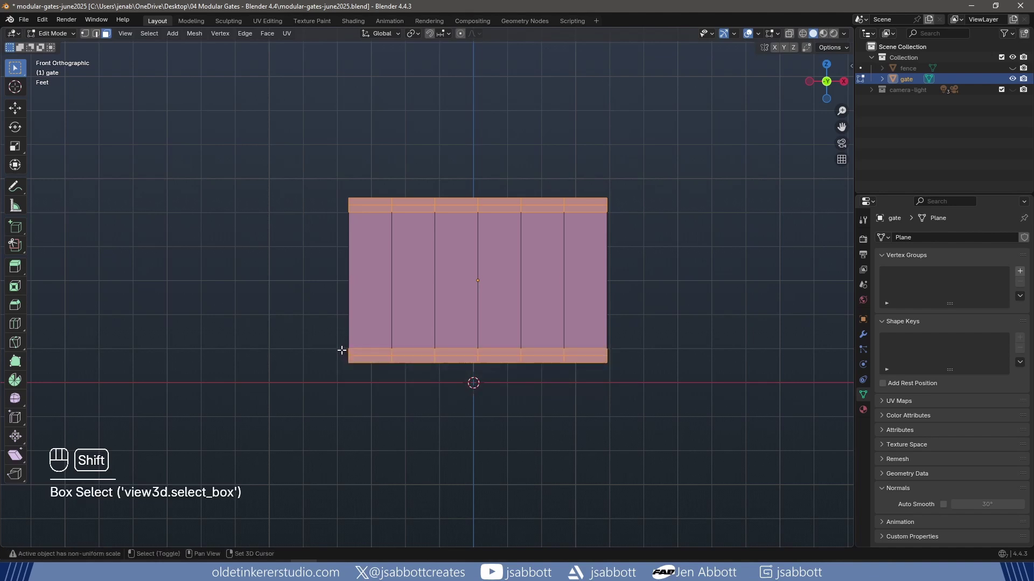
key(p)
click(661, 297)
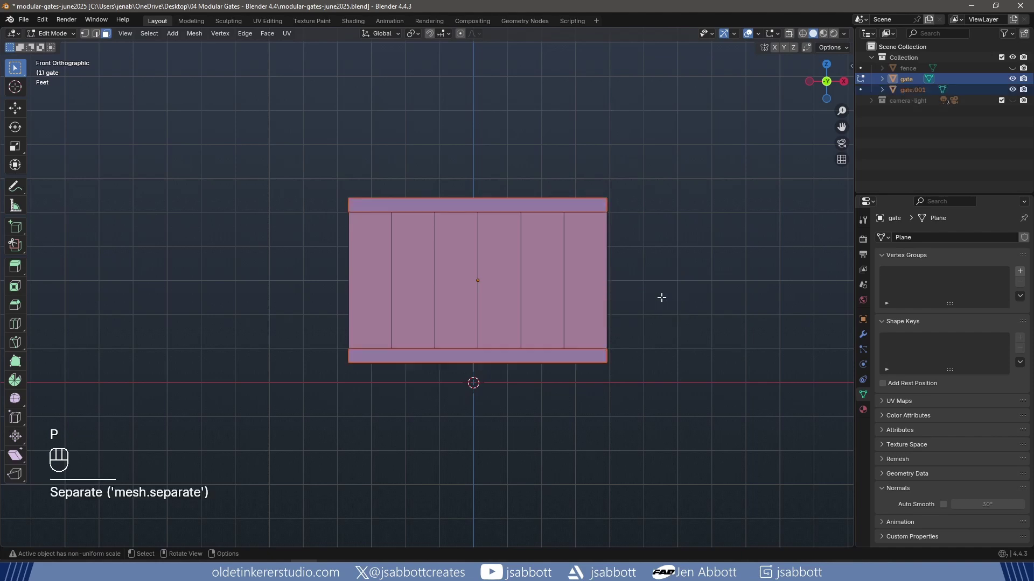
- Dissolve the center lines and all vertical dividing edges inside the separated upper and lower strips
key(Tab)
key(Tab)
key(2)
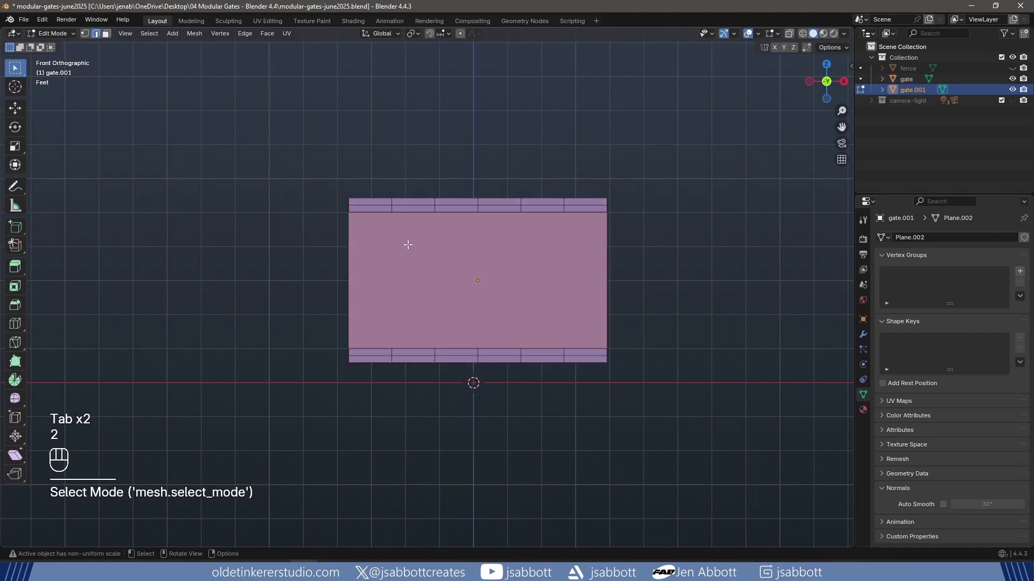
alt+click(393, 203)
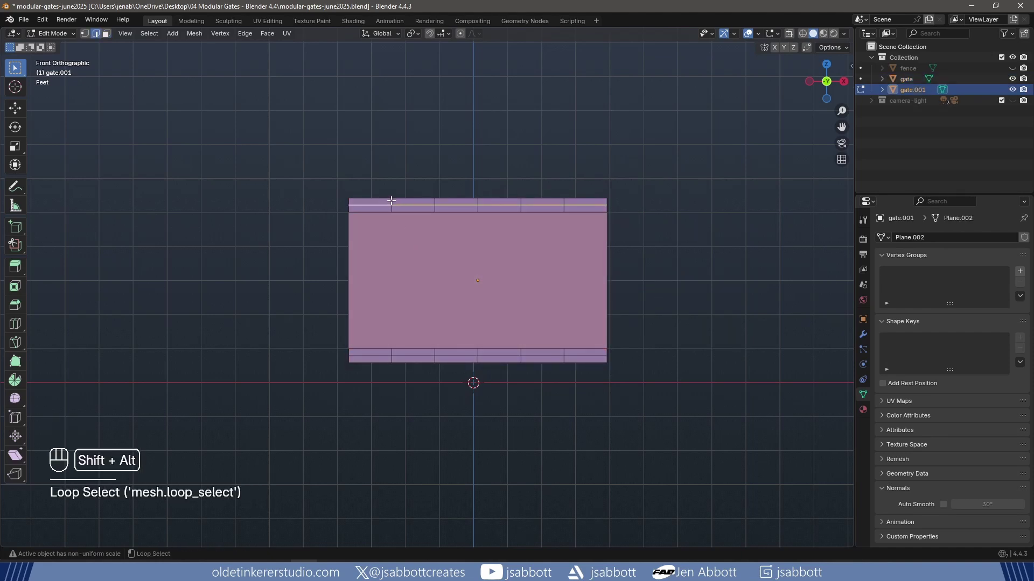
alt+shift+click(392, 202)
alt+shift+click(434, 202)
alt+shift+click(478, 202)
alt+shift+click(520, 202)
alt+shift+click(564, 202)
alt+shift+click(586, 356)
alt+shift+click(564, 355)
alt+shift+click(520, 357)
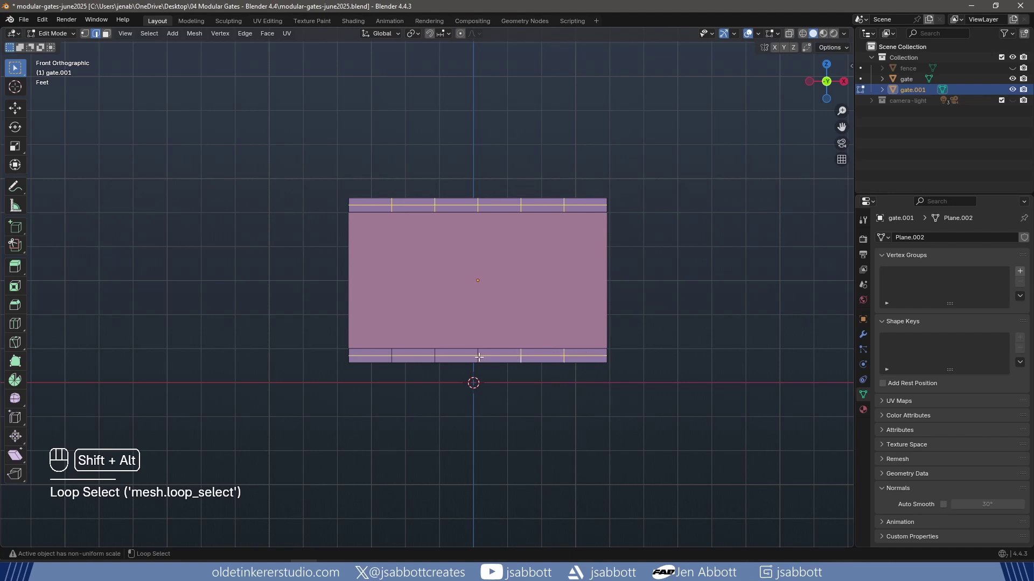
alt+shift+click(477, 357)
alt+shift+click(430, 357)
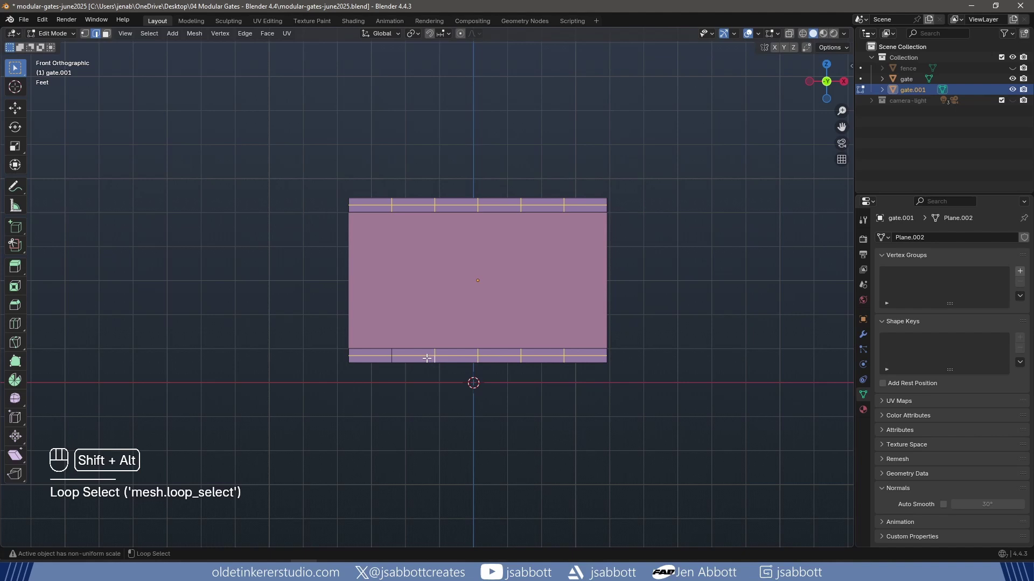
alt+shift+click(391, 357)
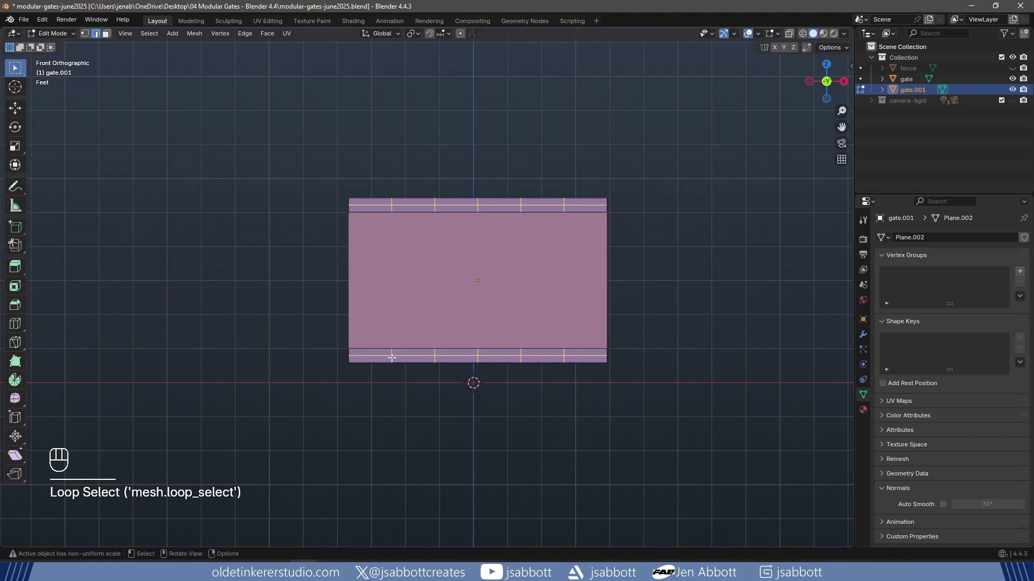
right_click(392, 358)
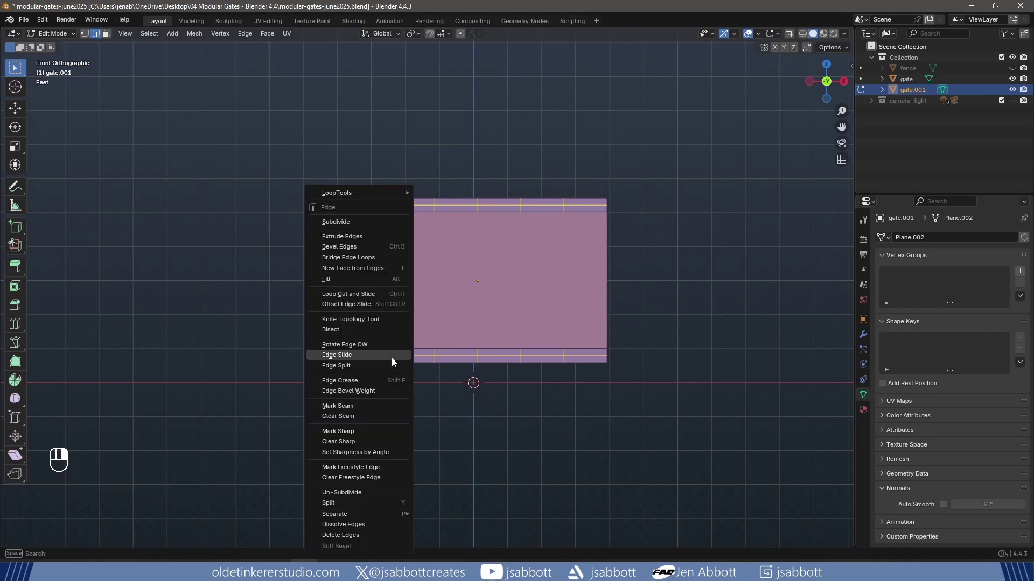
click(362, 525)
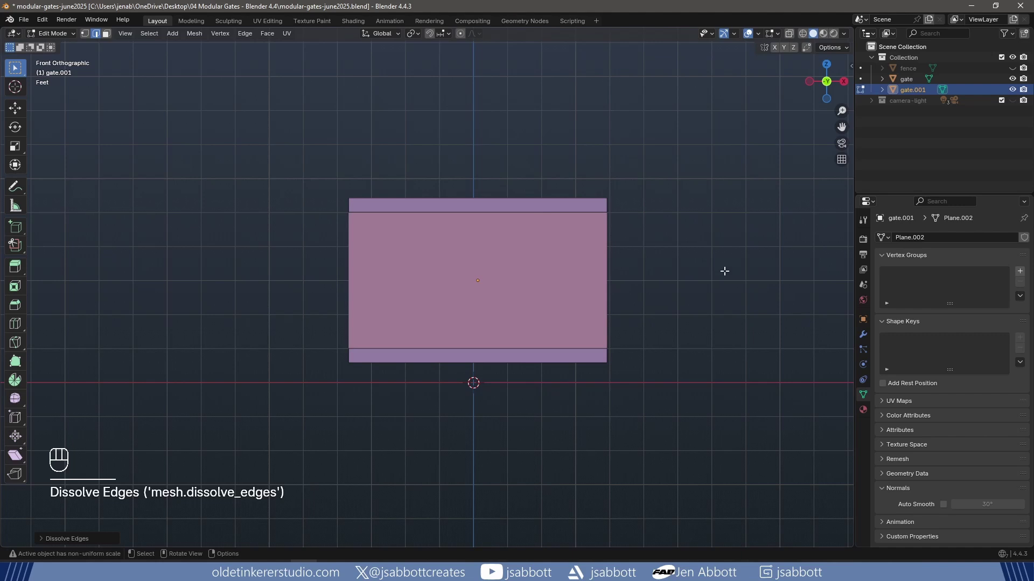
- Add a Solidify modifier to the separated upper and lower rails, with Even Thickness enabled and the thickness set to 0.25 ft
key(Tab)
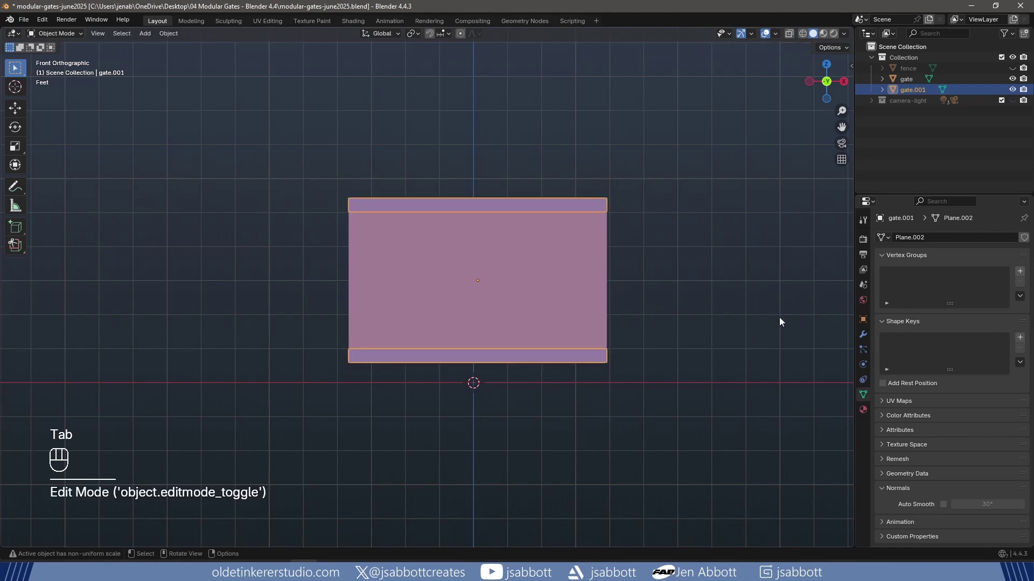
click(864, 334)
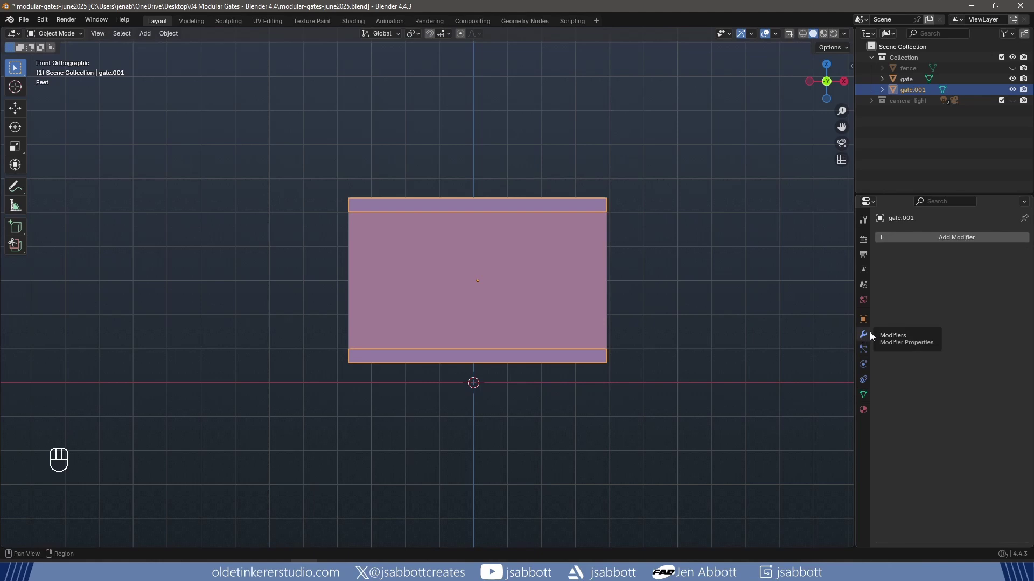
click(940, 238)
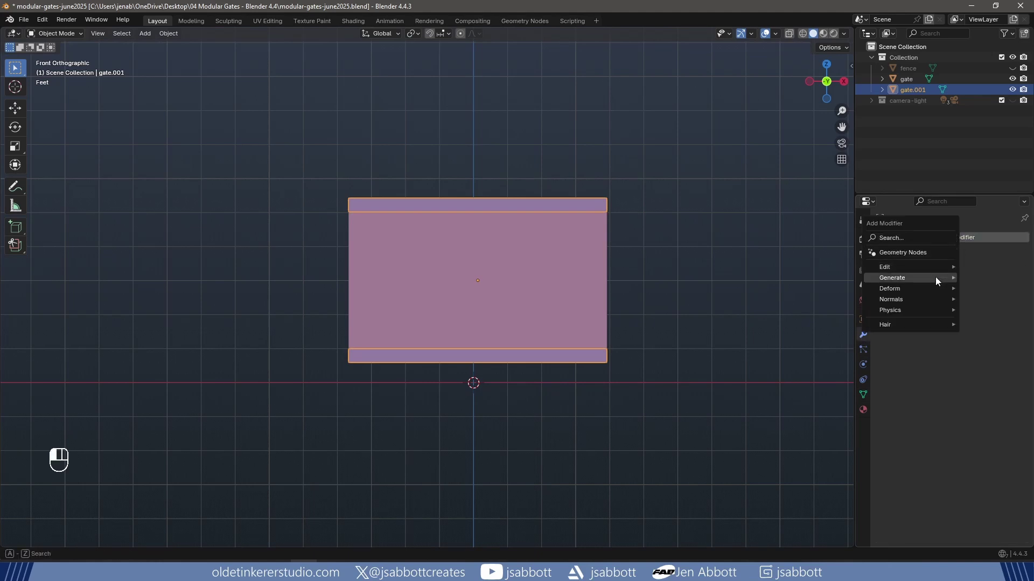
mouse_move(935, 276)
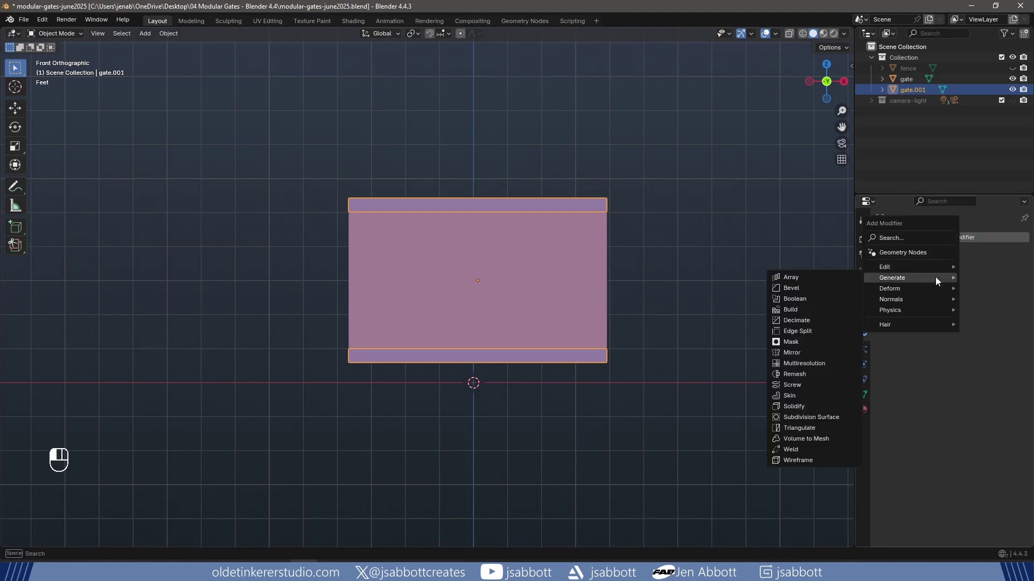
click(804, 406)
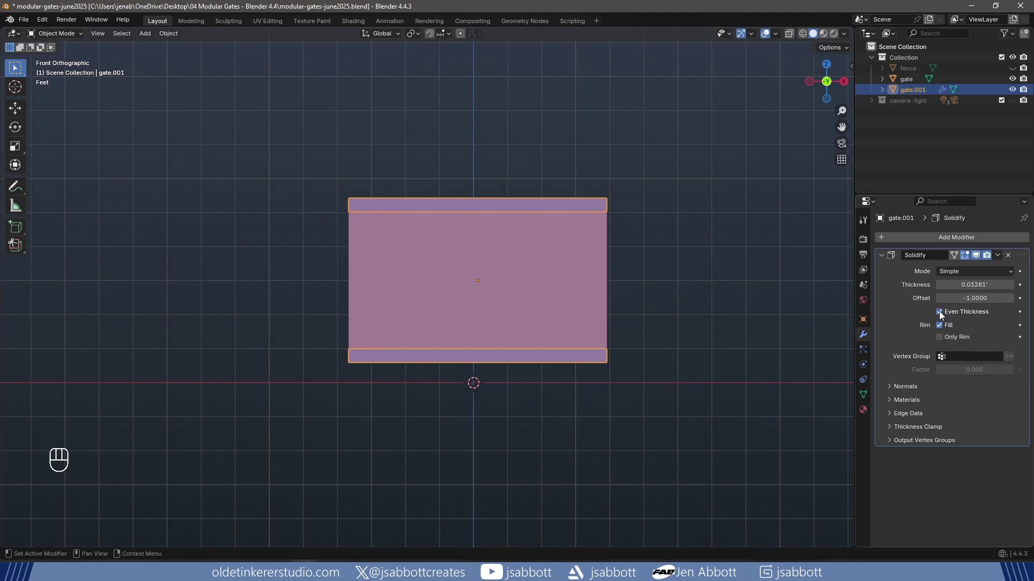
click(966, 285)
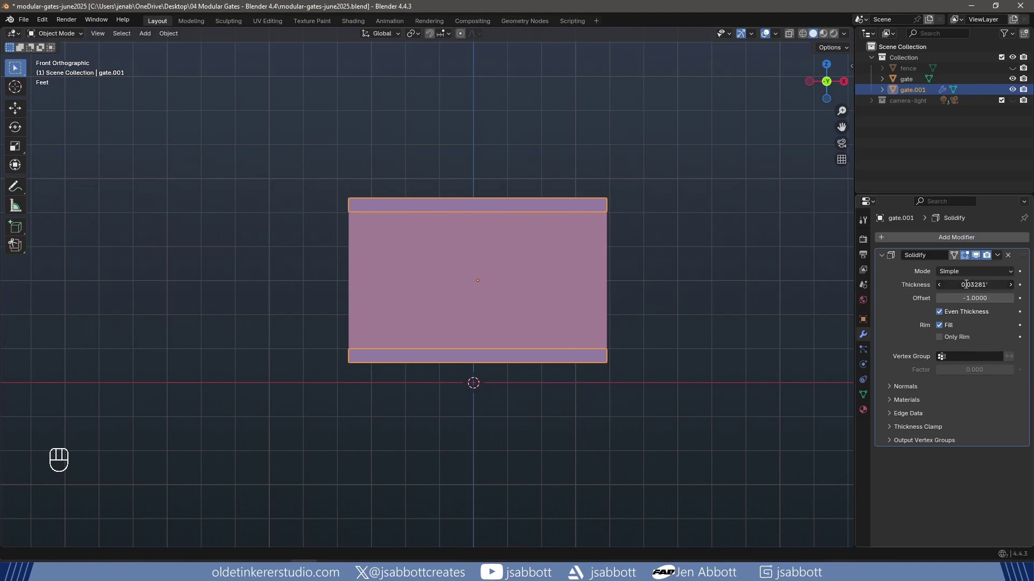
text(.25)
key(Return)
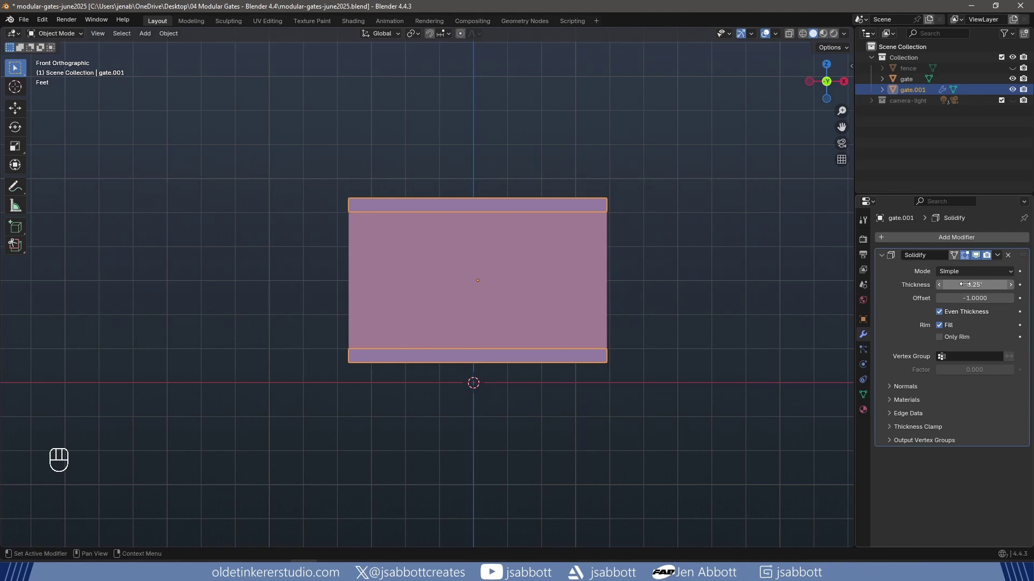
- Open the vertical board section of the gate for mesh editing in face selection mode, seen from the front
middle_drag(733, 295, 594, 307)
click(595, 307)
key(Tab)
key(KP_1)
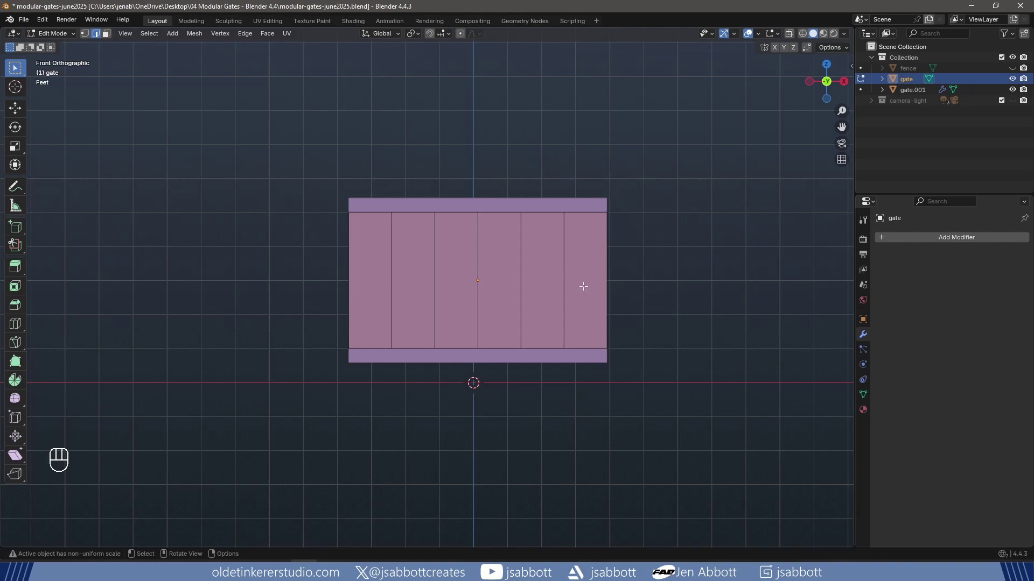
key(3)
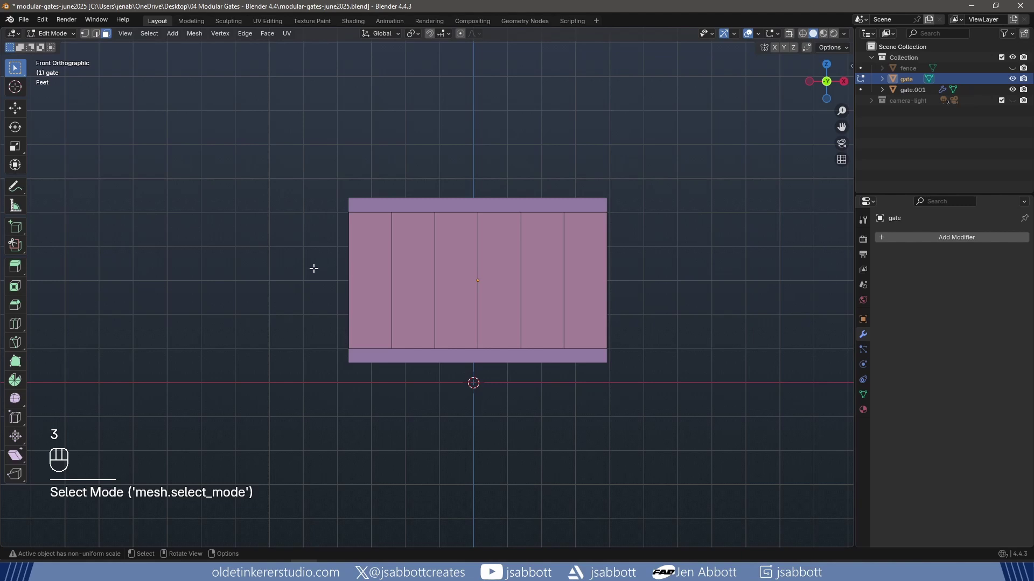
drag(312, 268, 681, 289)
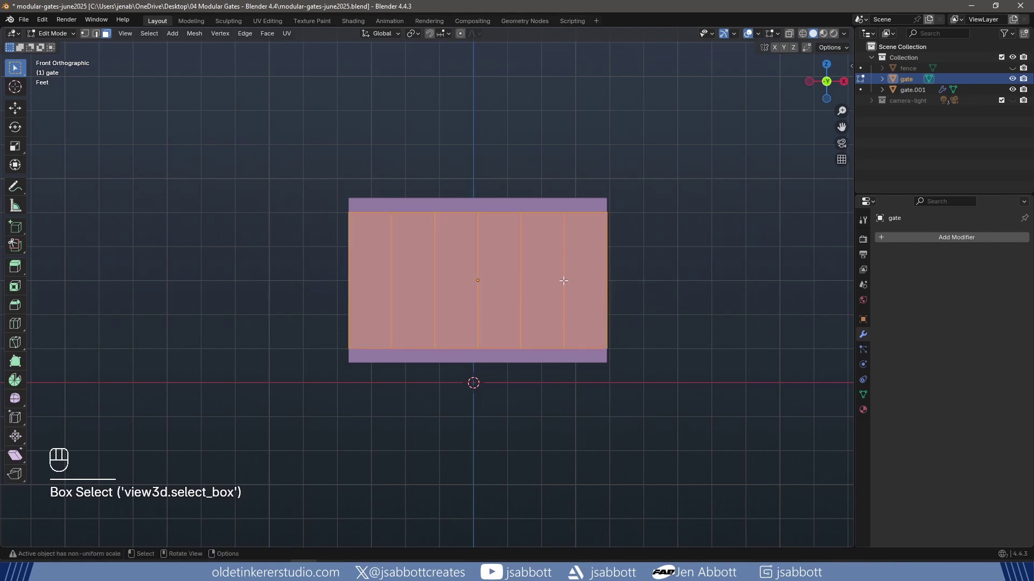
key(i)
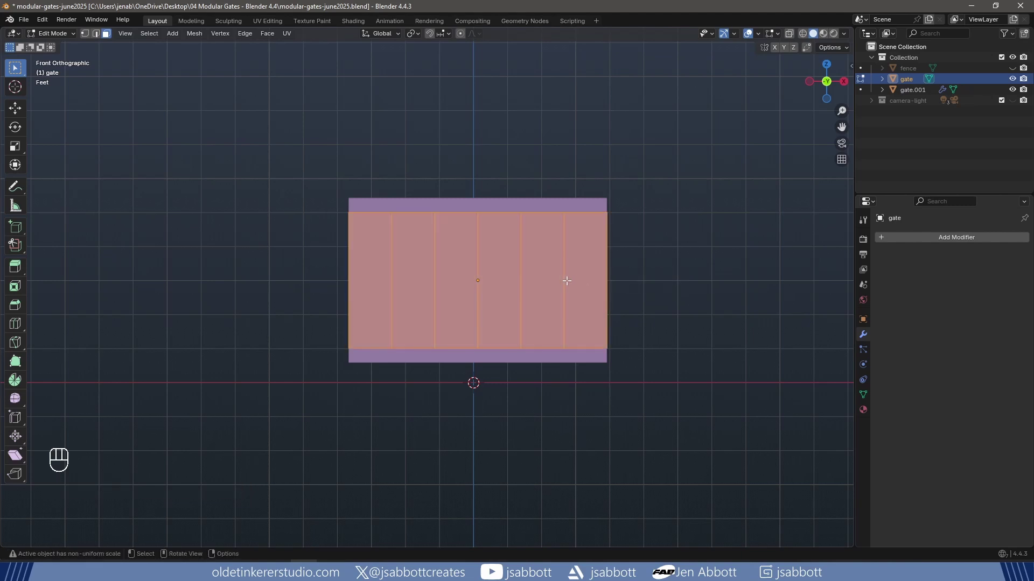
key(ctrl+z)
scroll(566, 281, up, 2)
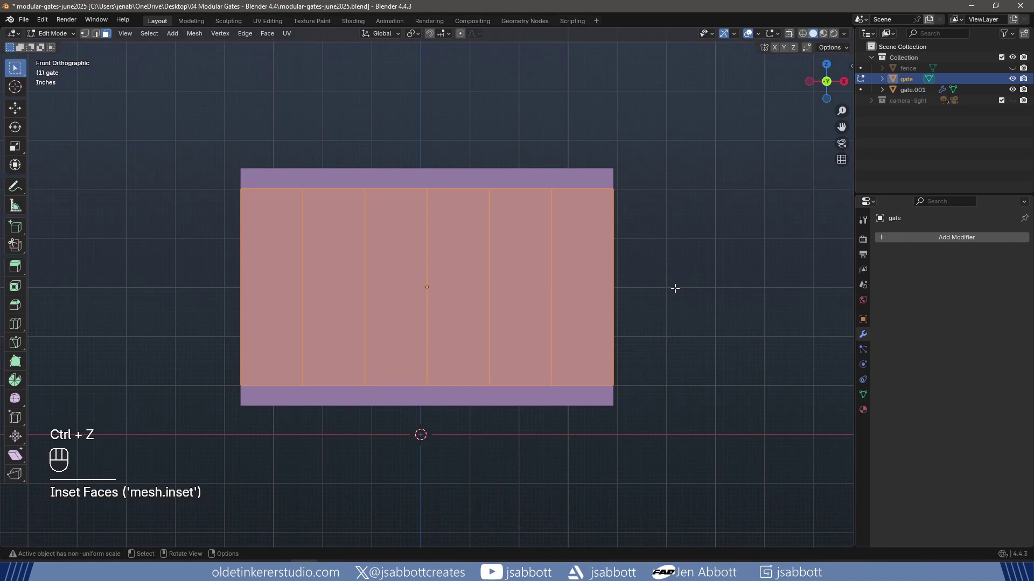
click(675, 289)
- Inset all six board faces individually by 0.045 ft and delete the resulting inner faces to leave an open frame of bars
drag(184, 273, 728, 319)
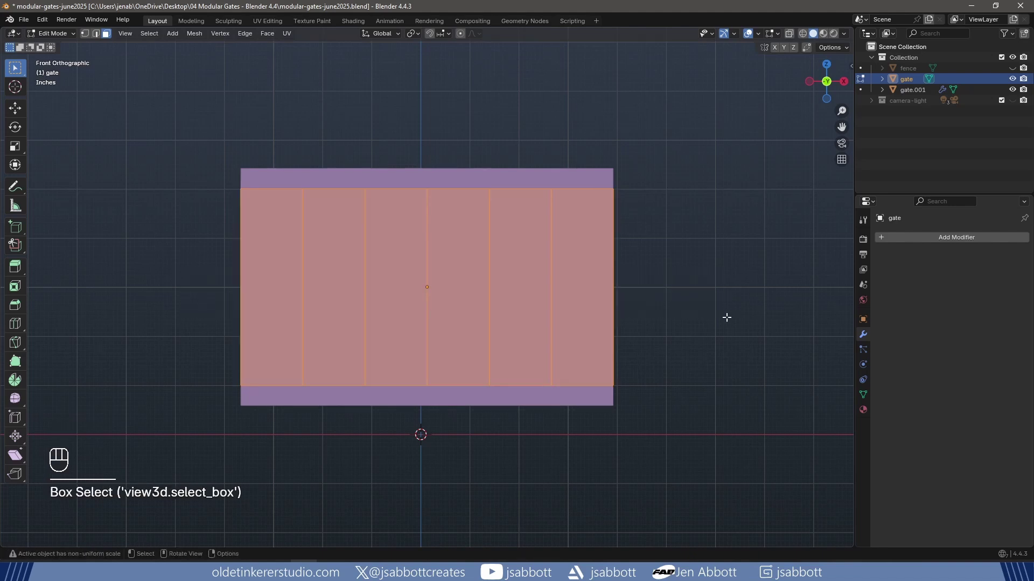
key(i)
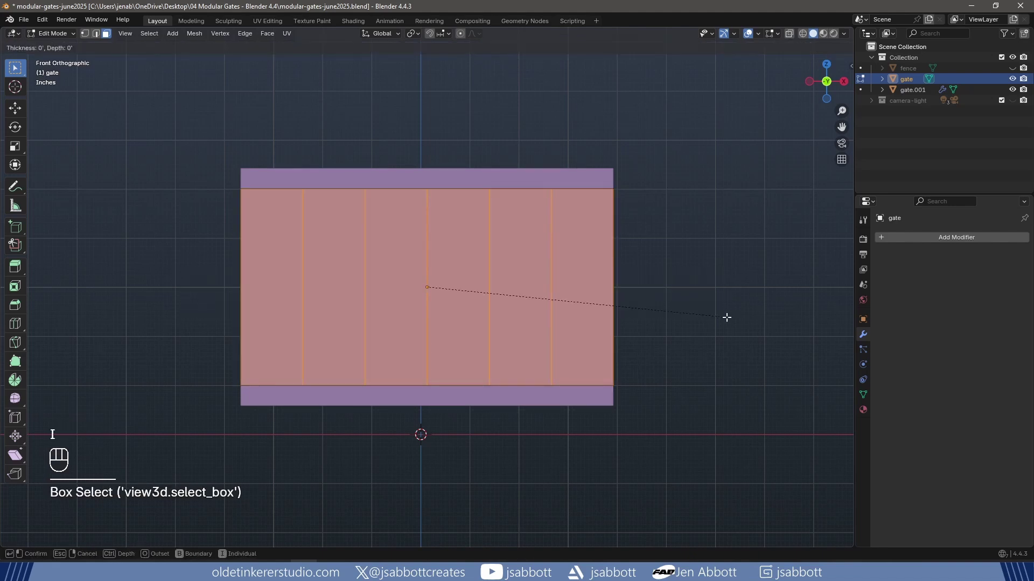
text(.045)
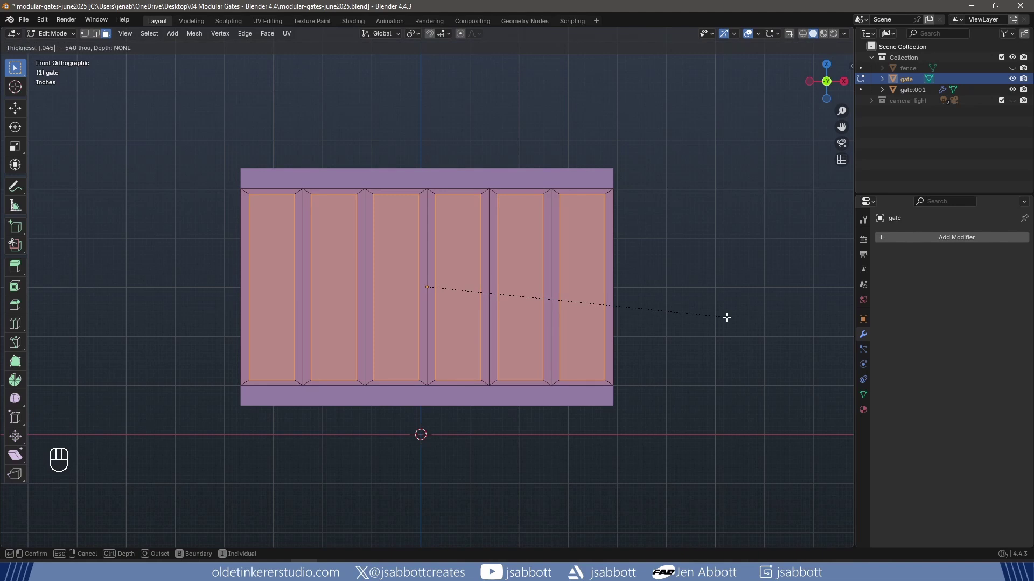
key(Return)
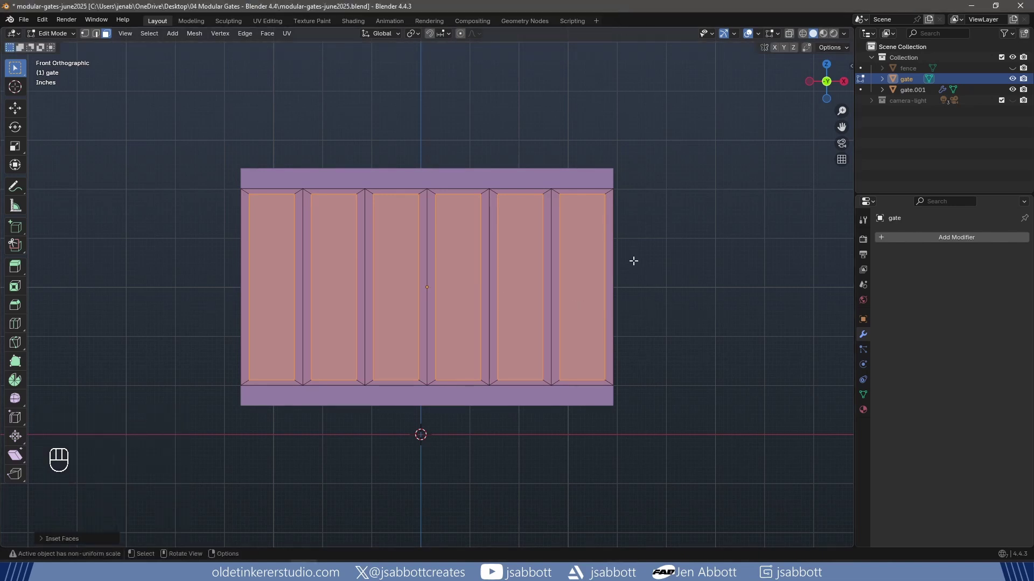
key(x)
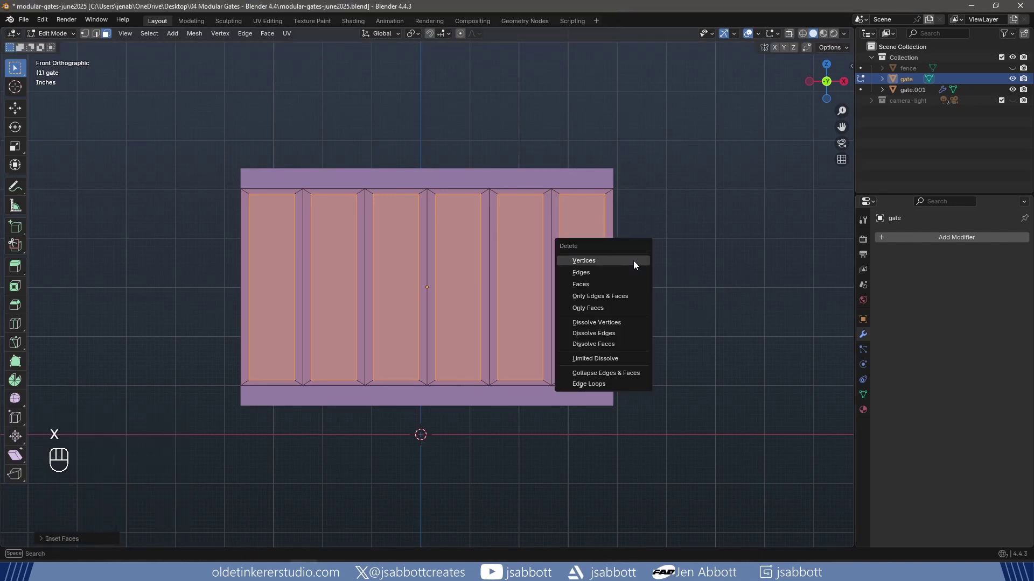
click(634, 283)
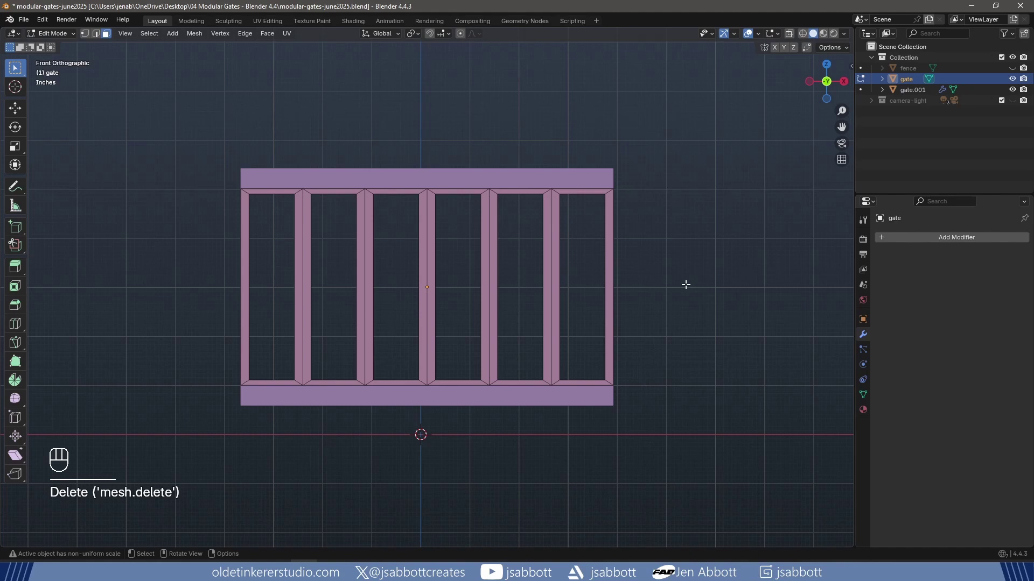
key(Tab)
- Add a Solidify modifier to the barred frame, with Even Thickness enabled and the thickness set to 0.125 ft
middle_drag(716, 279, 606, 293)
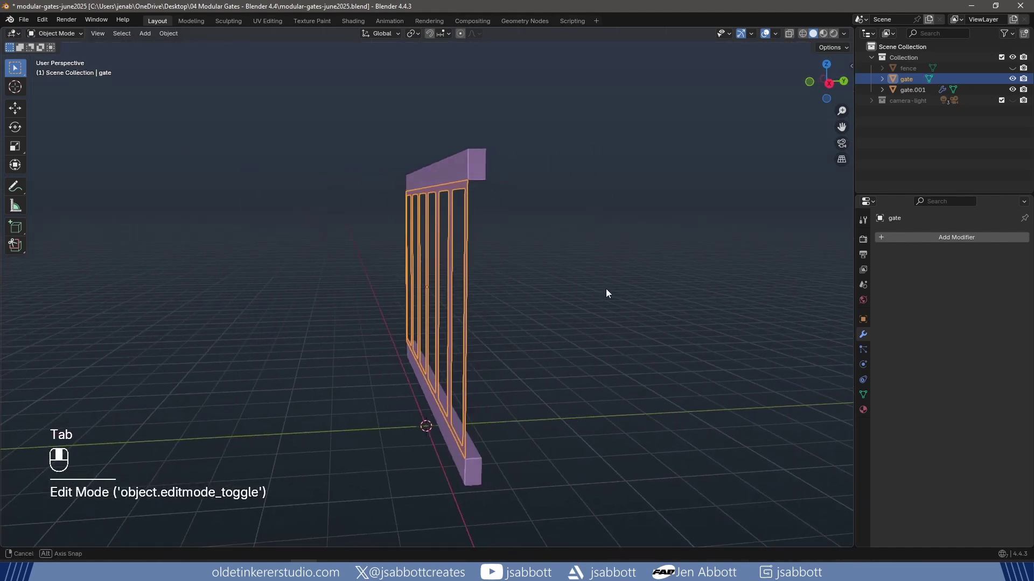
click(909, 240)
mouse_move(909, 240)
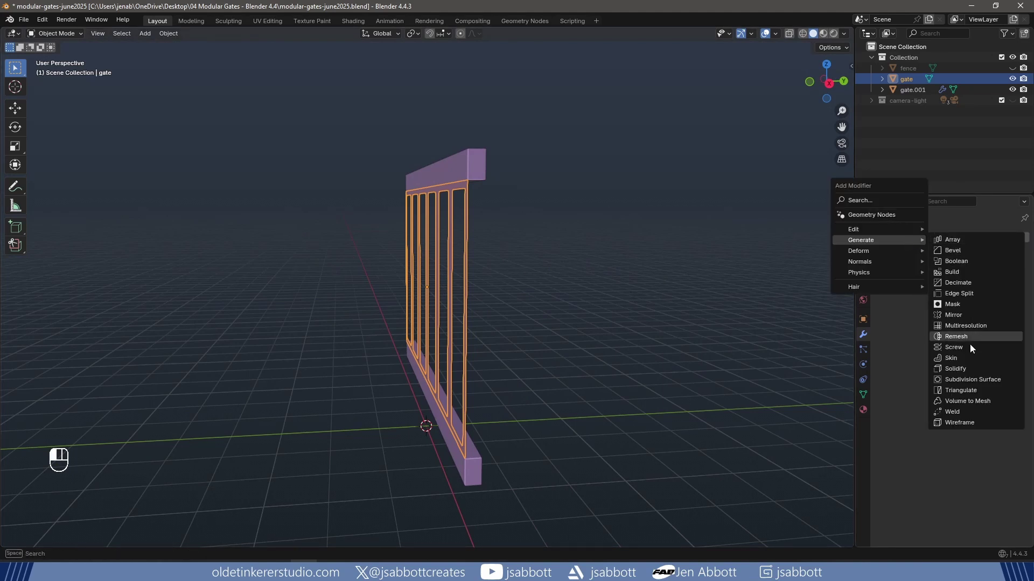
click(967, 367)
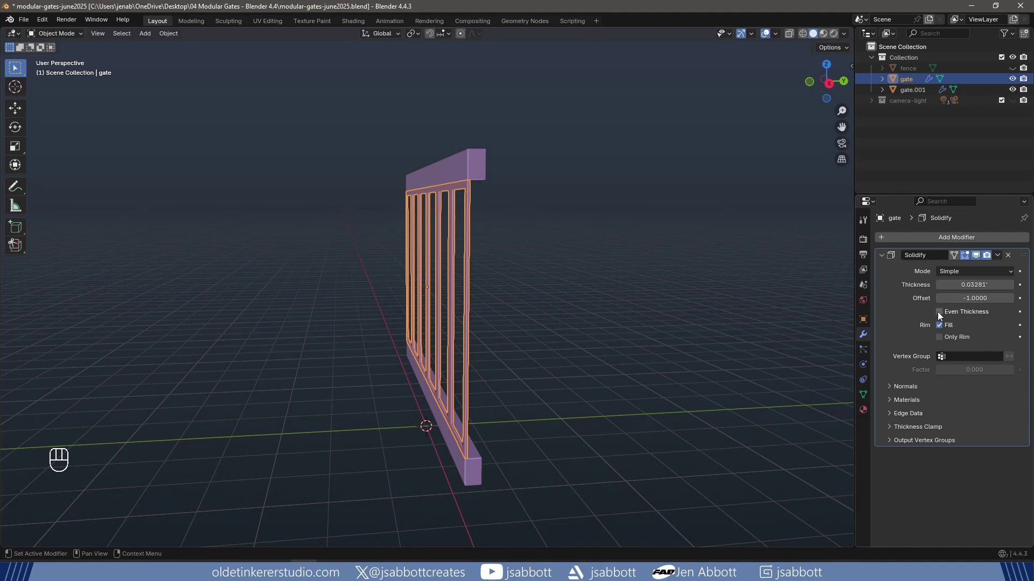
click(962, 285)
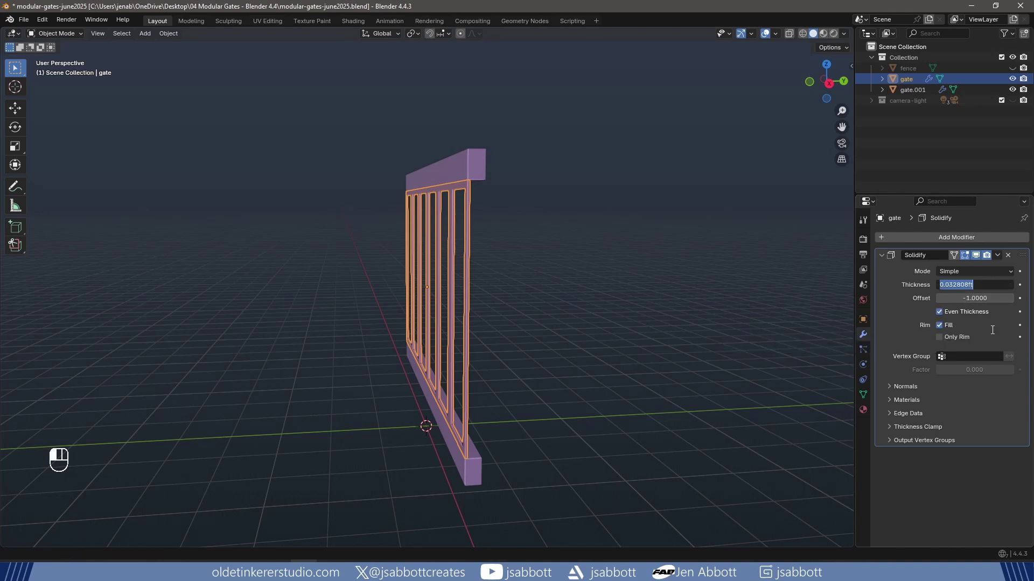
key(BackSpace)
key(Return)
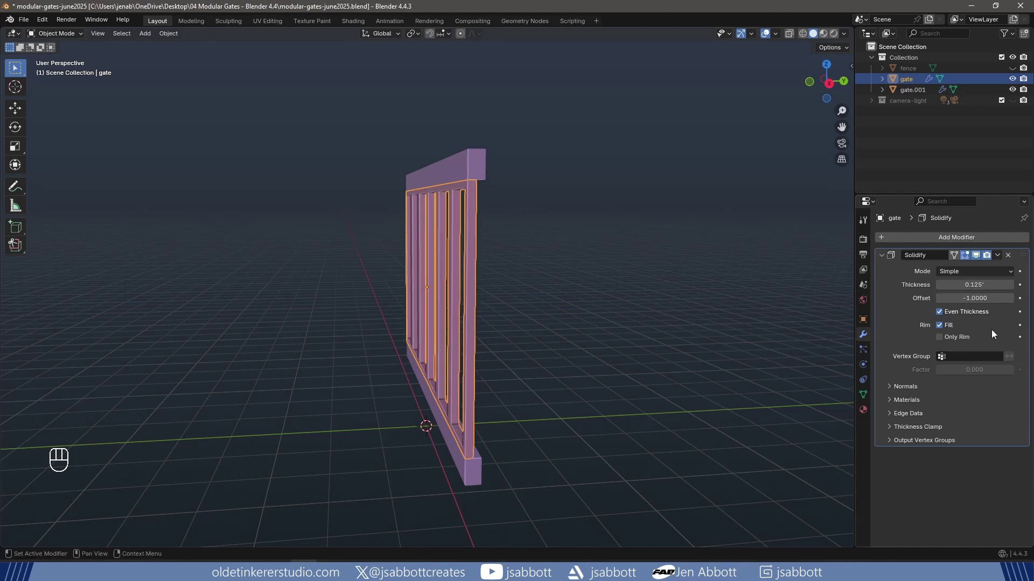
click(881, 255)
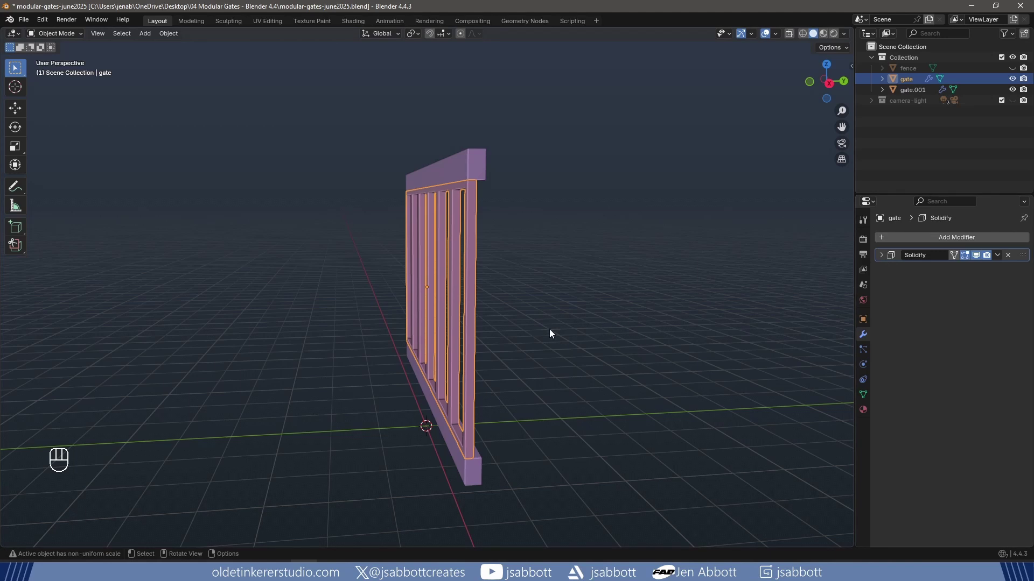
- Move the barred frame about 0.06 ft along Y so that it is centered within the depth of the rails
key(KP_3)
key(g)
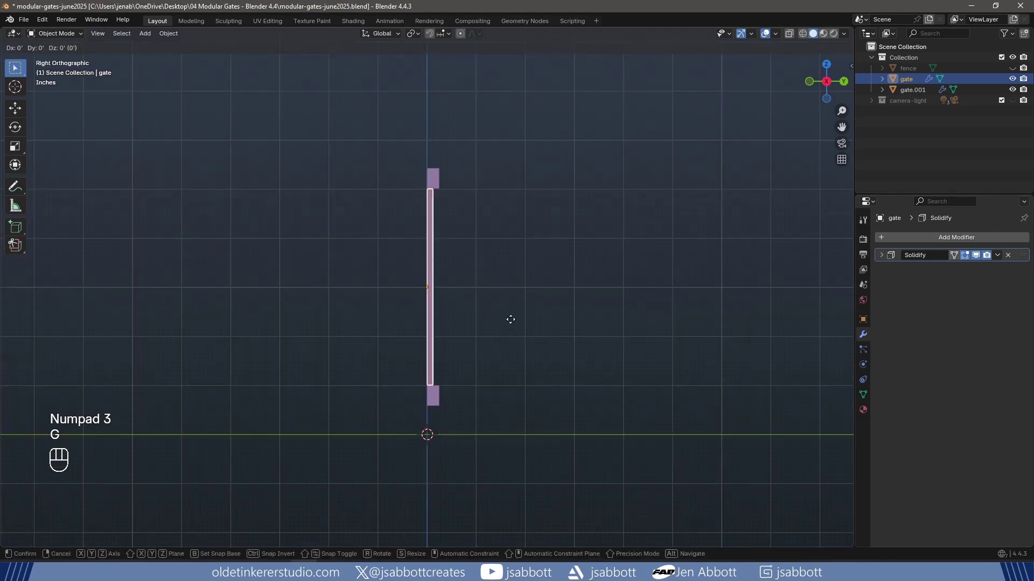
middle_click(511, 320)
key(shift)
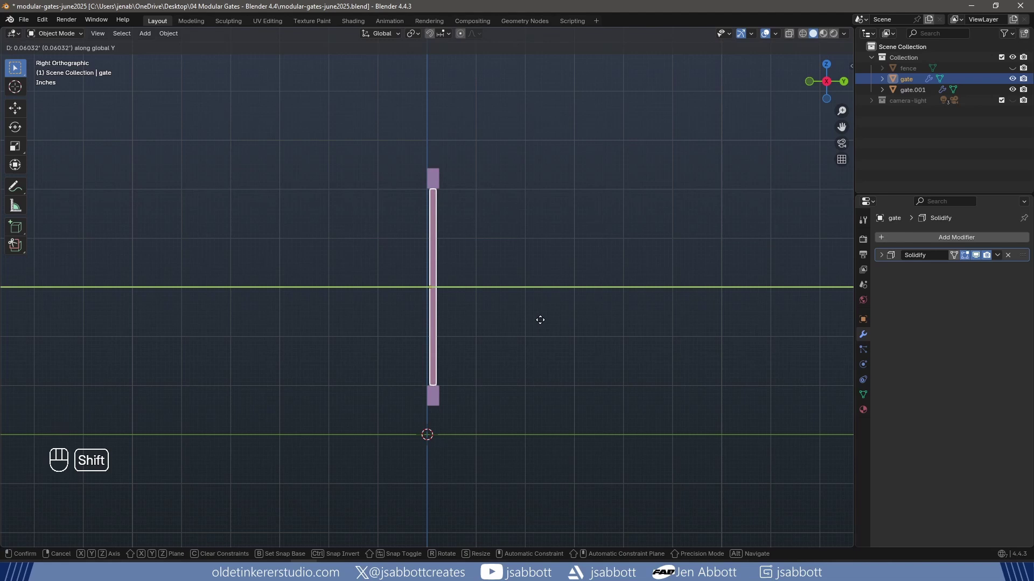
click(540, 320)
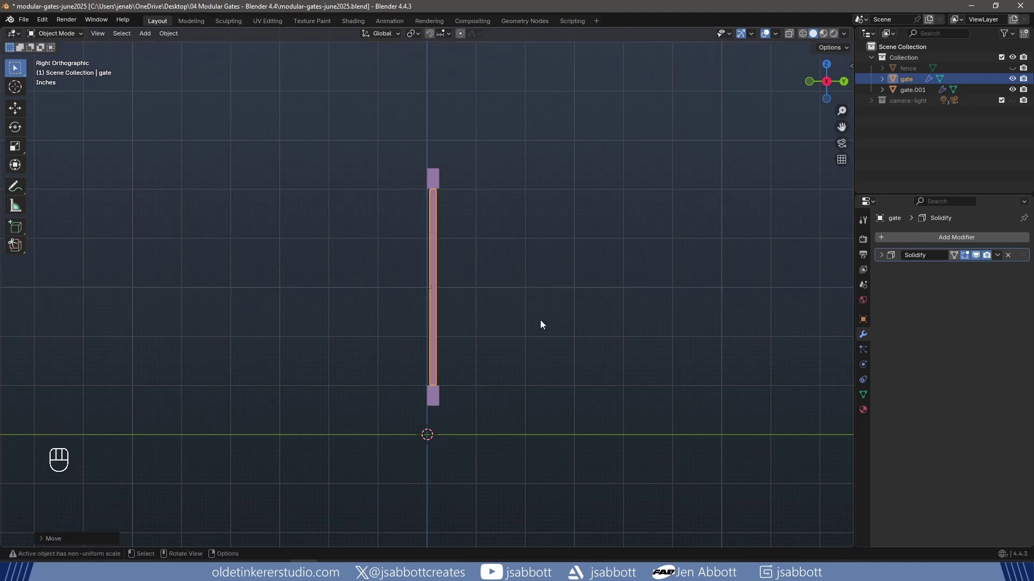
middle_drag(541, 320, 567, 293)
- Apply the Solidify modifiers on both the barred frame and the rails
key(KP_3)
key(ctrl+a)
click(435, 180)
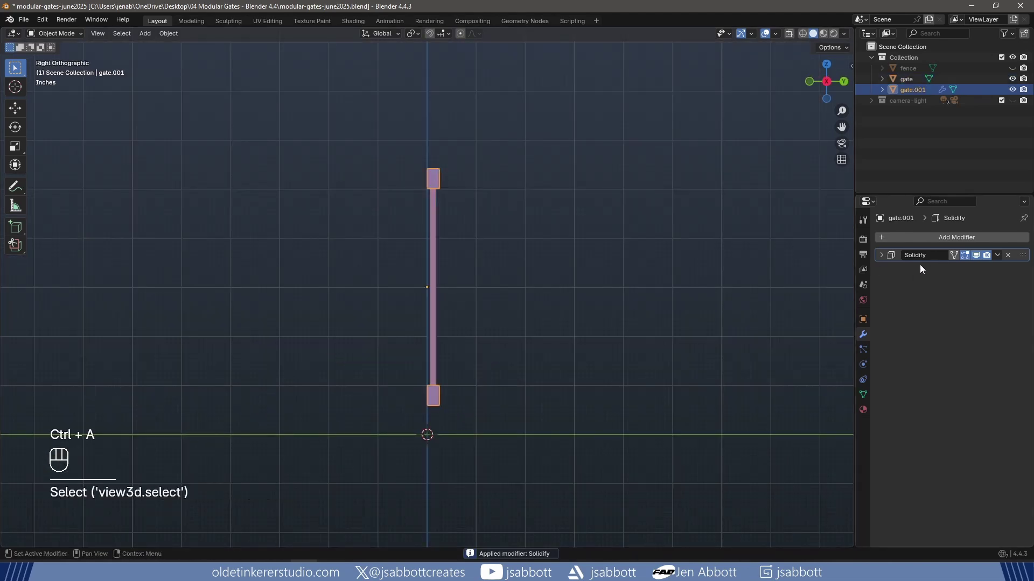
key(ctrl+a)
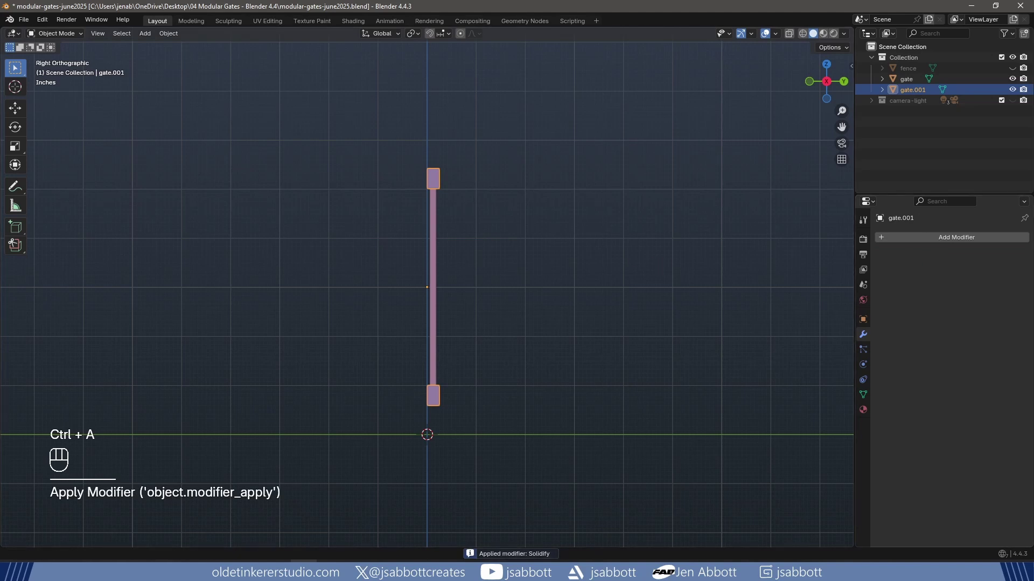
- Join the rails and the barred frame into one object, with the barred frame as the active object
click(905, 80)
shift+click(908, 91)
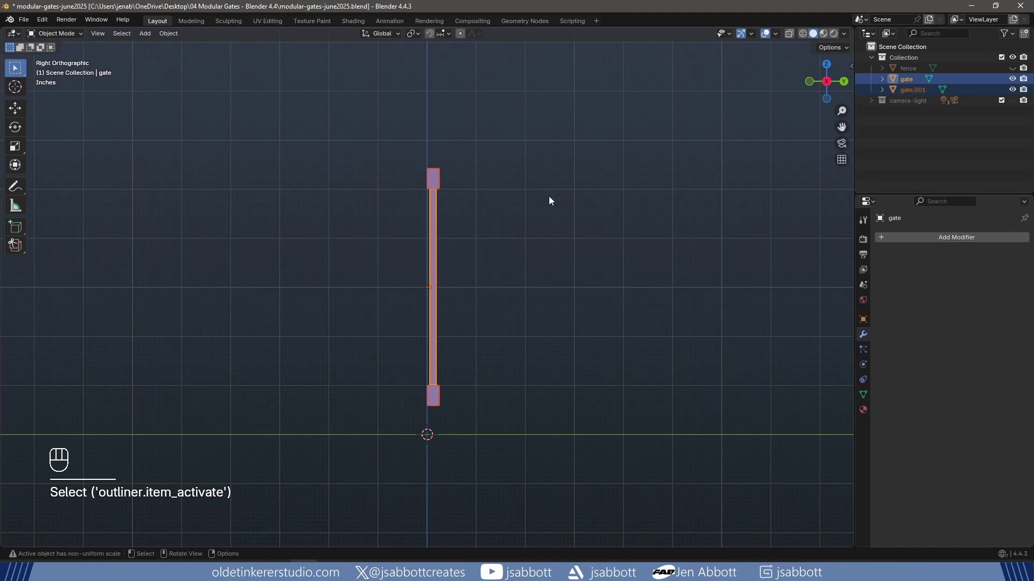
key(ctrl+j)
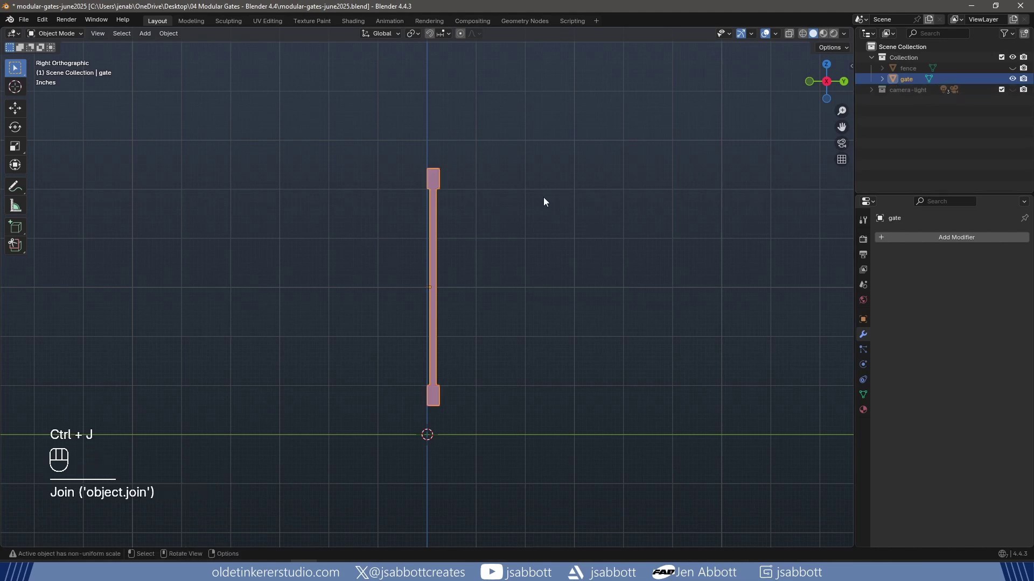
middle_drag(474, 237, 605, 266)
click(637, 270)
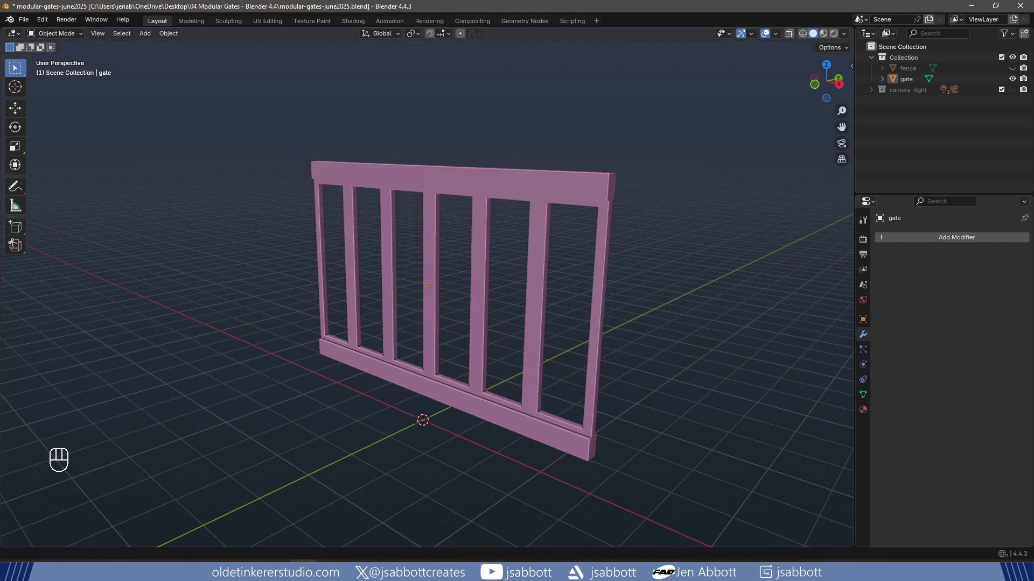
- With the fence shown, move the gate about 0.34 ft along Y so that it sits just behind the fence line
click(426, 233)
key(KP_7)
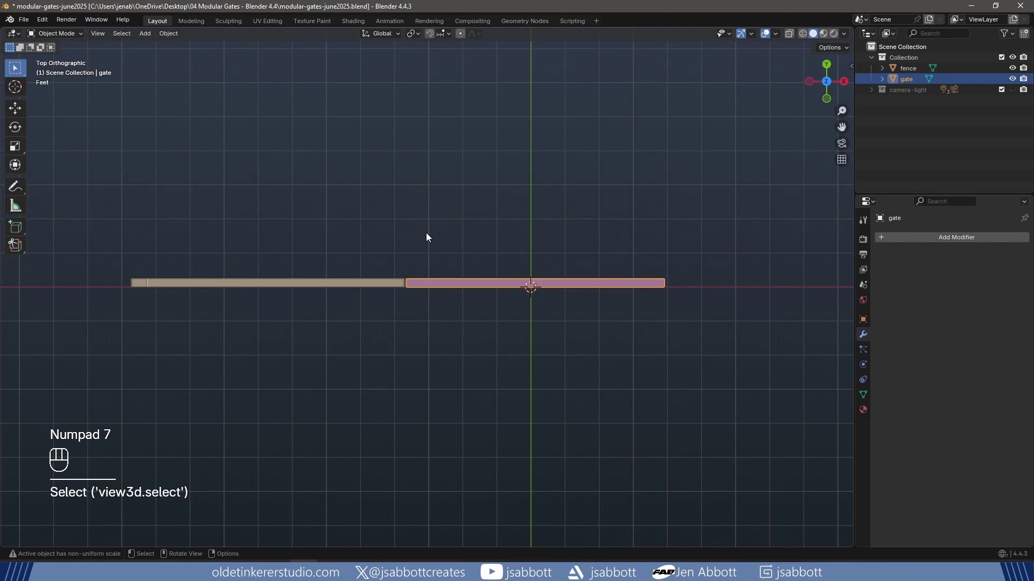
key(g)
middle_click(424, 231)
key(shift)
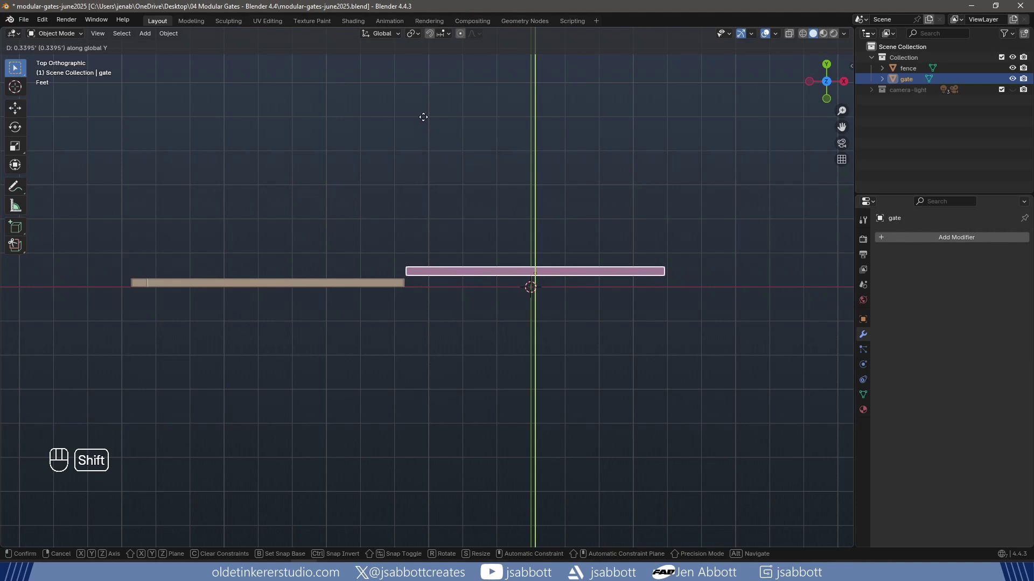
click(423, 123)
- Add a cube mesh and move it up so that its base rests on the ground line in front view
key(KP_1)
shift+middle_drag(579, 391, 576, 367)
key(shift+a)
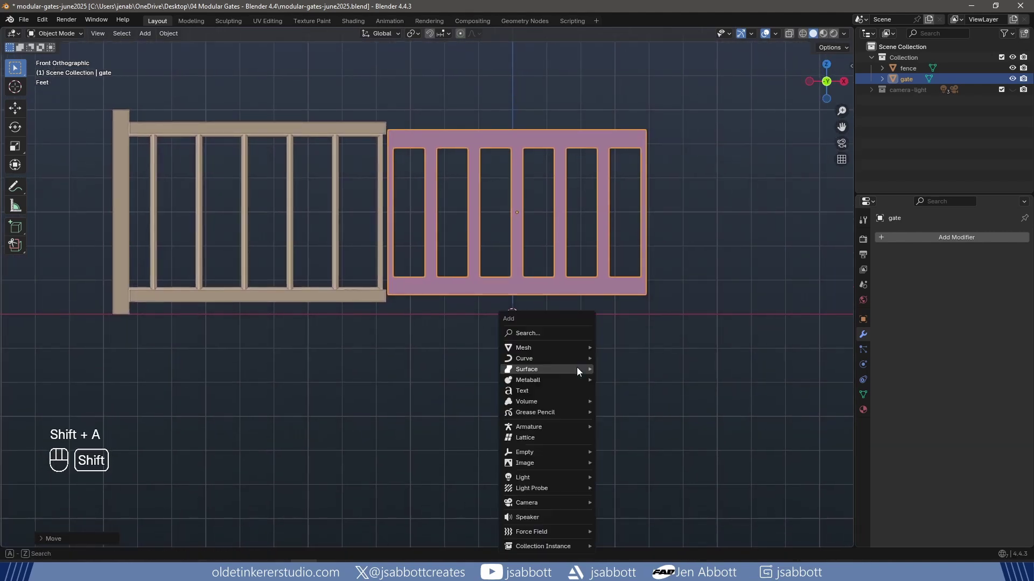
mouse_move(577, 369)
mouse_move(560, 347)
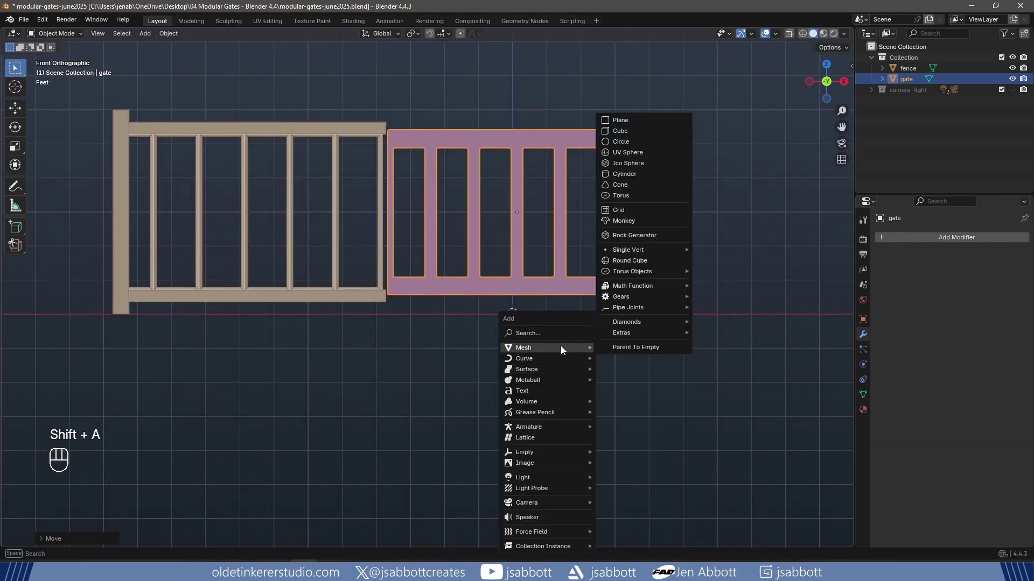
click(651, 131)
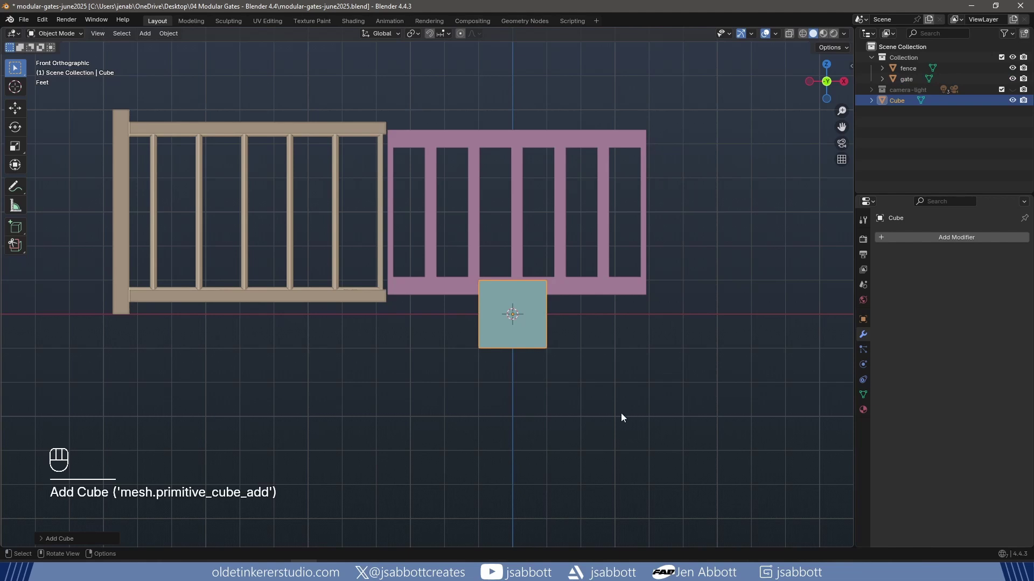
key(g)
click(581, 318)
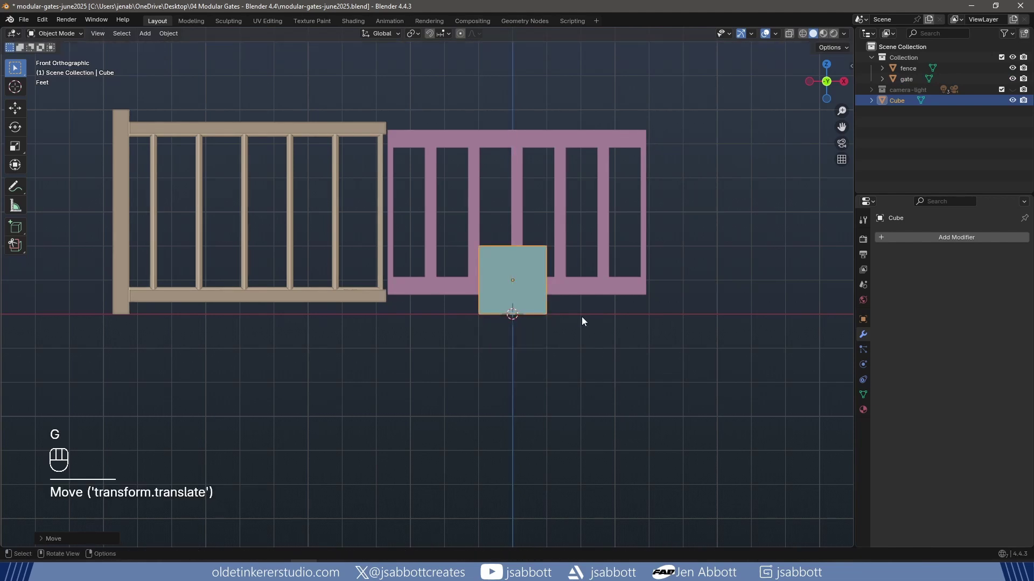
- Set the cube's origin to the 3D cursor and scale it along X until it reaches the gate's outer end
right_click(522, 263)
mouse_move(484, 110)
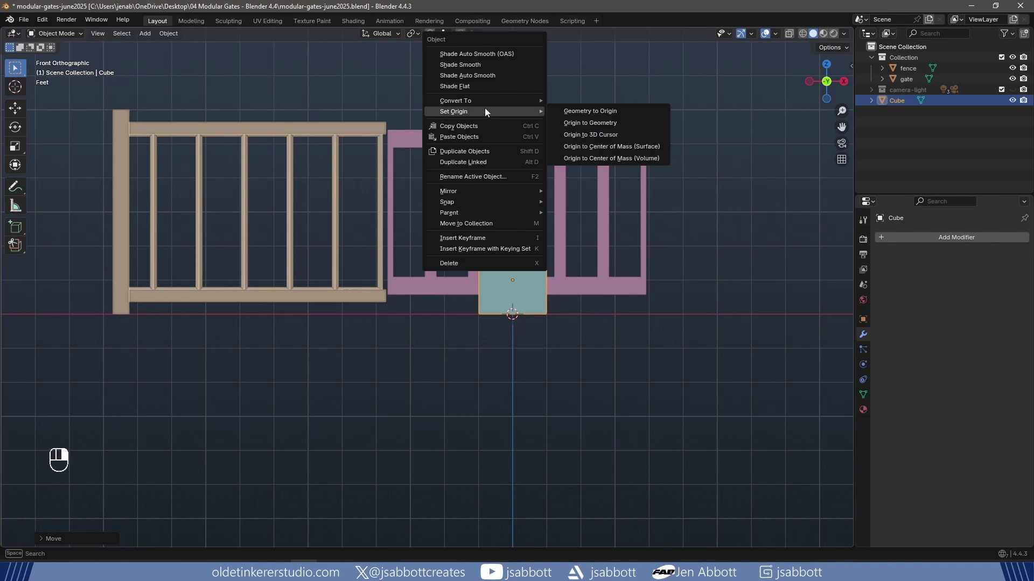
click(594, 132)
key(s)
key(x)
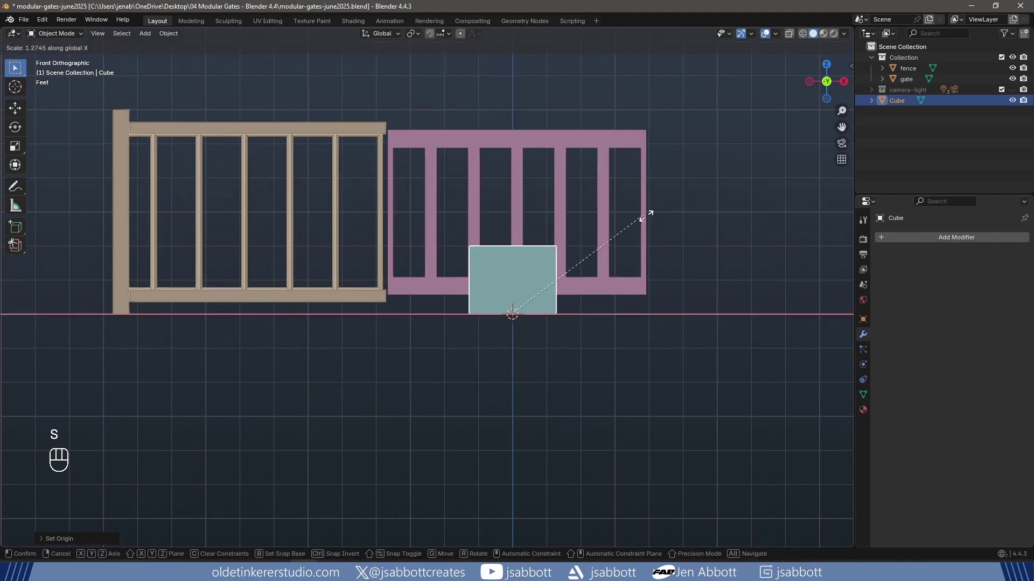
click(144, 184)
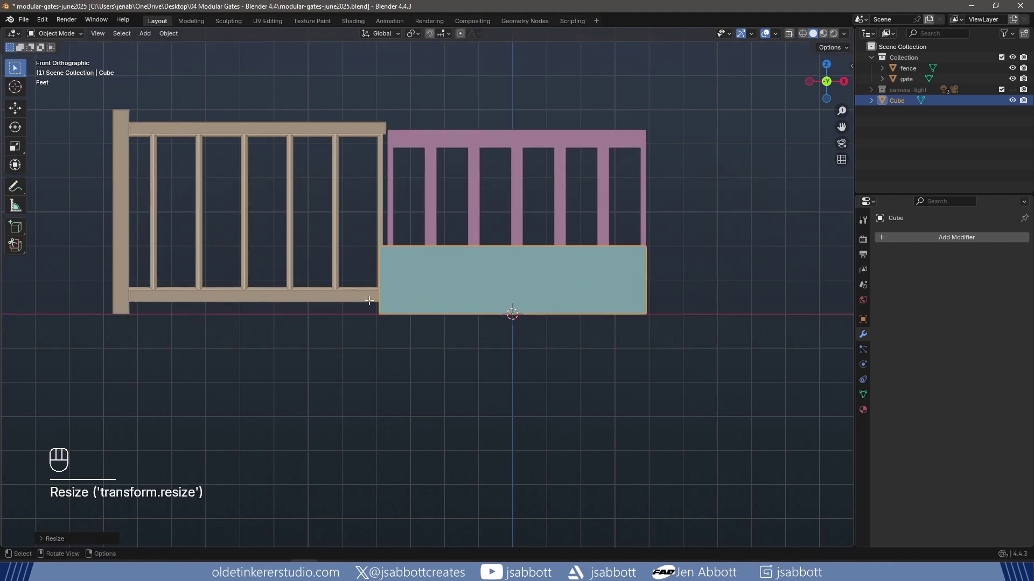
- Move the cube's fence-side end face along the fence until it meets the fence post
key(Tab)
middle_drag(370, 300, 383, 292)
click(391, 285)
key(KP_1)
key(g)
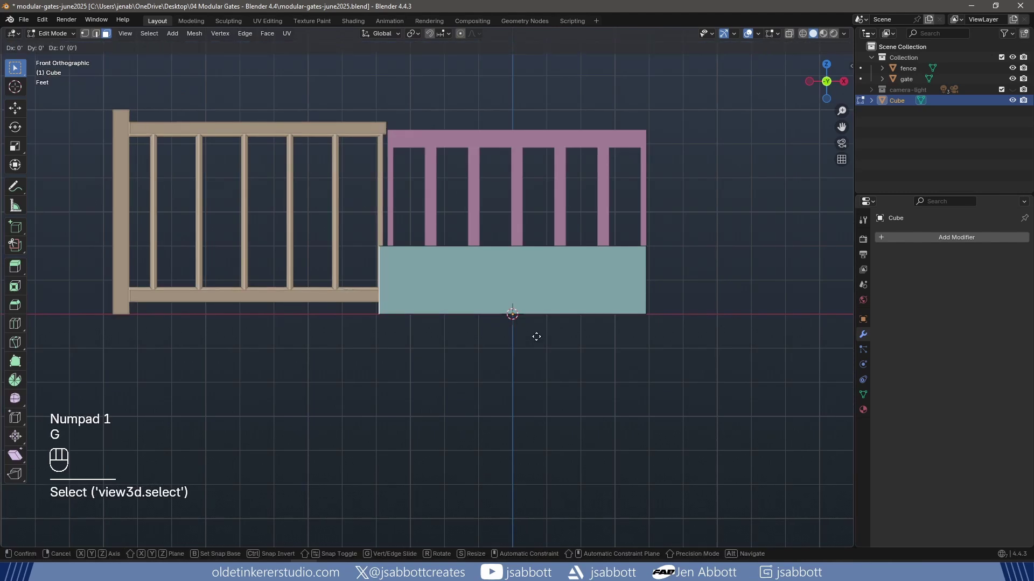
click(285, 341)
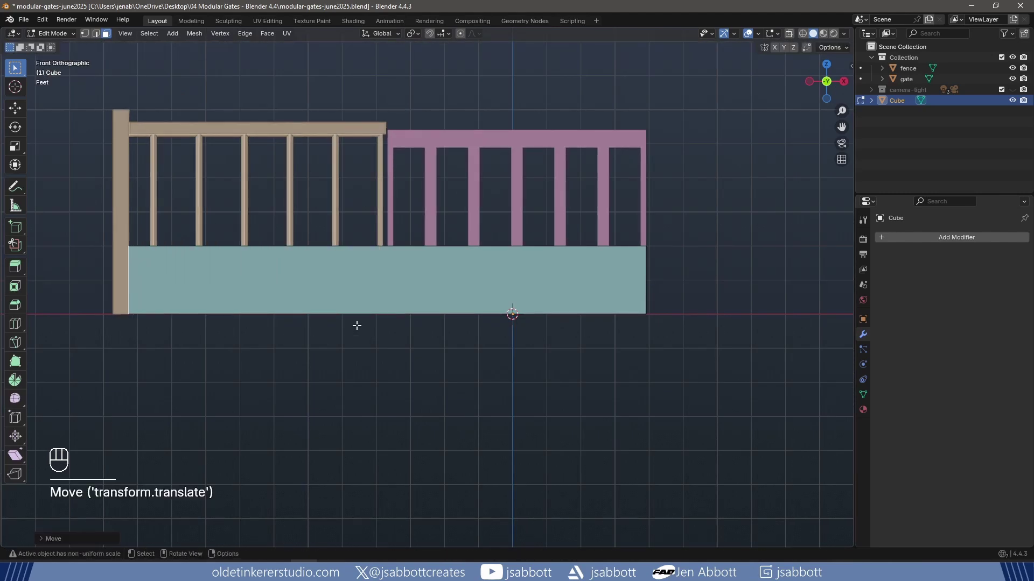
- Scale the stretched cube along Z to about 0.23 so that it becomes a low strip beneath the gate
key(Tab)
shift+middle_drag(357, 325, 422, 342)
key(s)
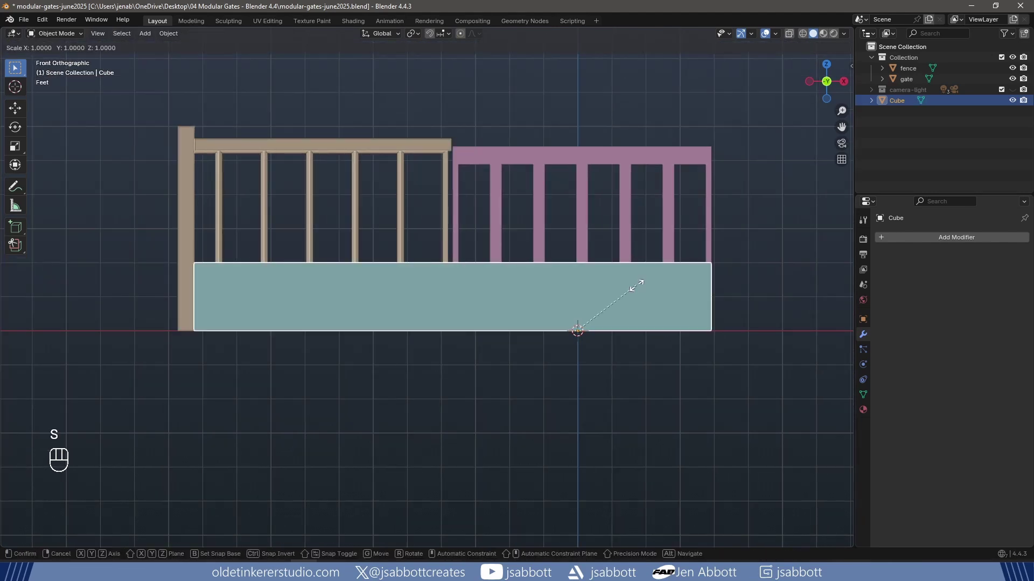
key(z)
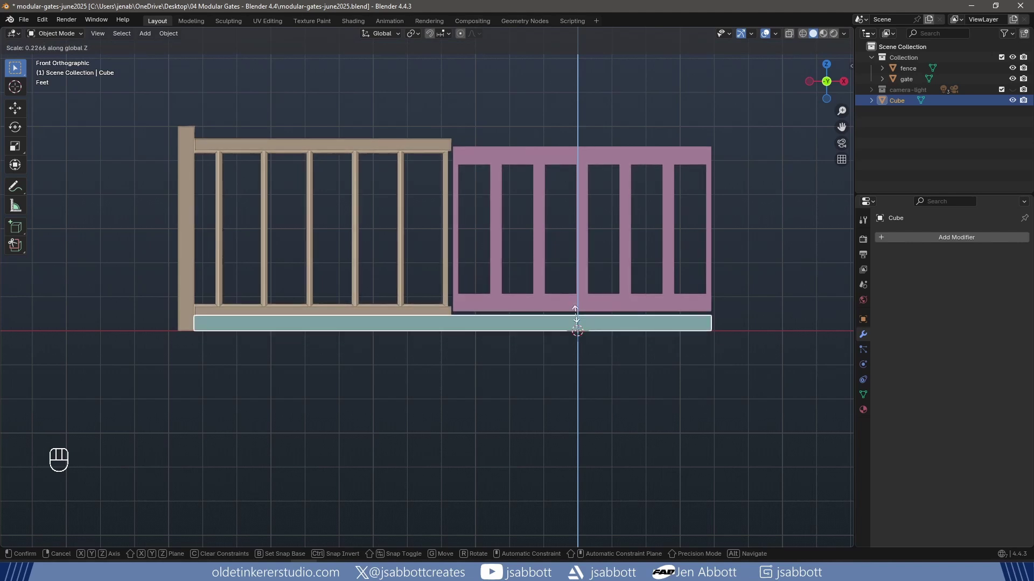
click(576, 318)
- Try to move the strip along Z, and undo the move
scroll(710, 260, up, 2)
key(g)
key(z)
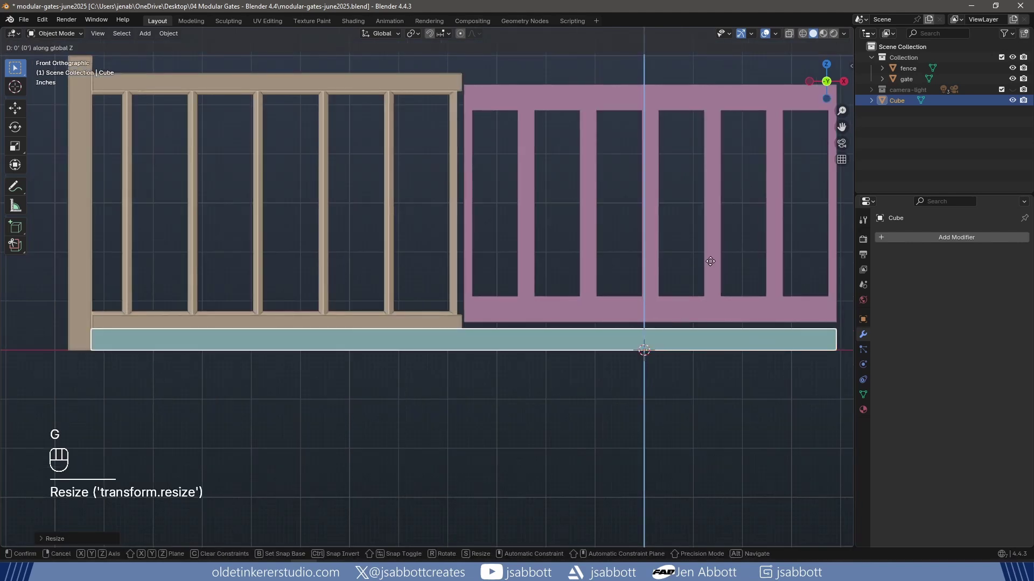
click(684, 299)
key(ctrl+z)
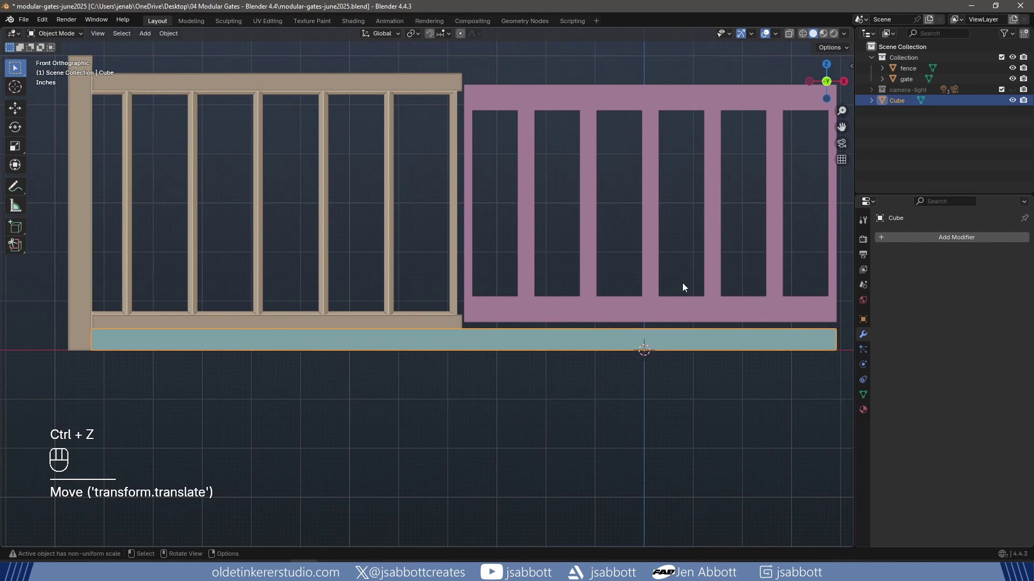
- Scale the strip along Z to about 0.36 and narrow it along Y to roughly the gate's depth
key(s)
key(z)
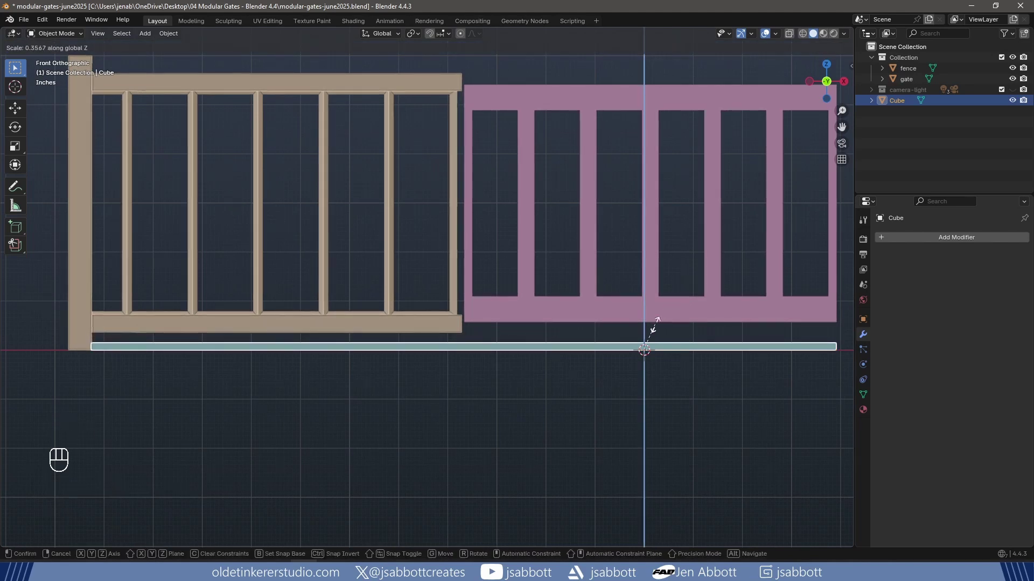
click(654, 327)
key(KP_7)
key(s)
key(y)
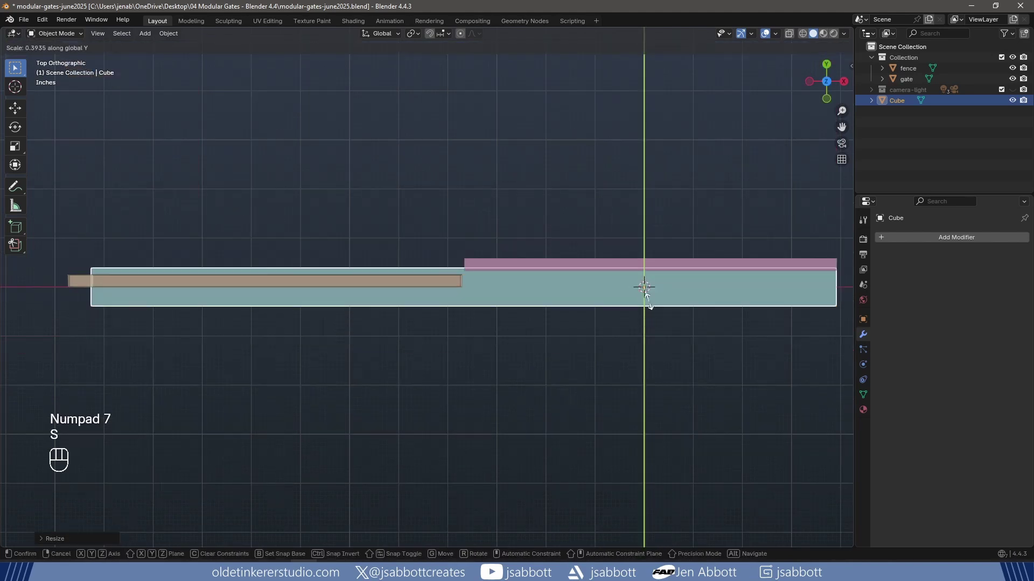
click(648, 292)
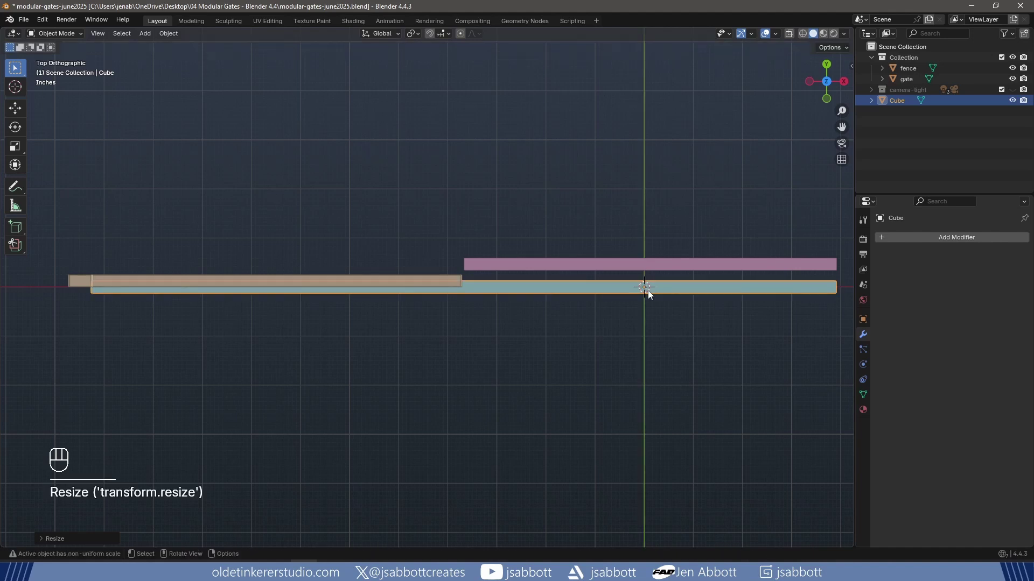
- Move the strip about 0.42 ft along Y so that it lies directly under the gate
key(g)
key(y)
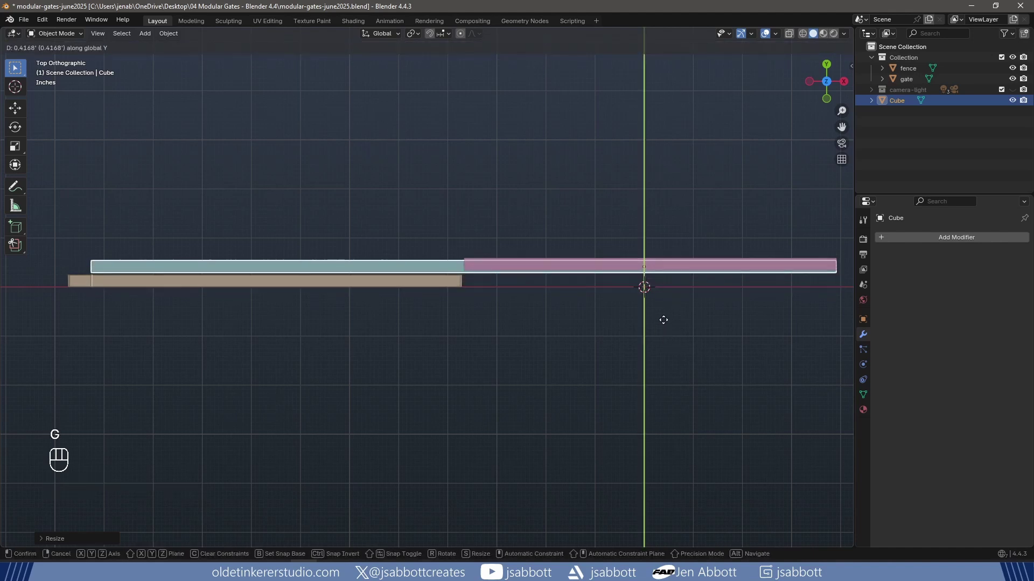
click(663, 318)
- Add two evenly spaced loop cuts running lengthwise along the strip
key(KP_1)
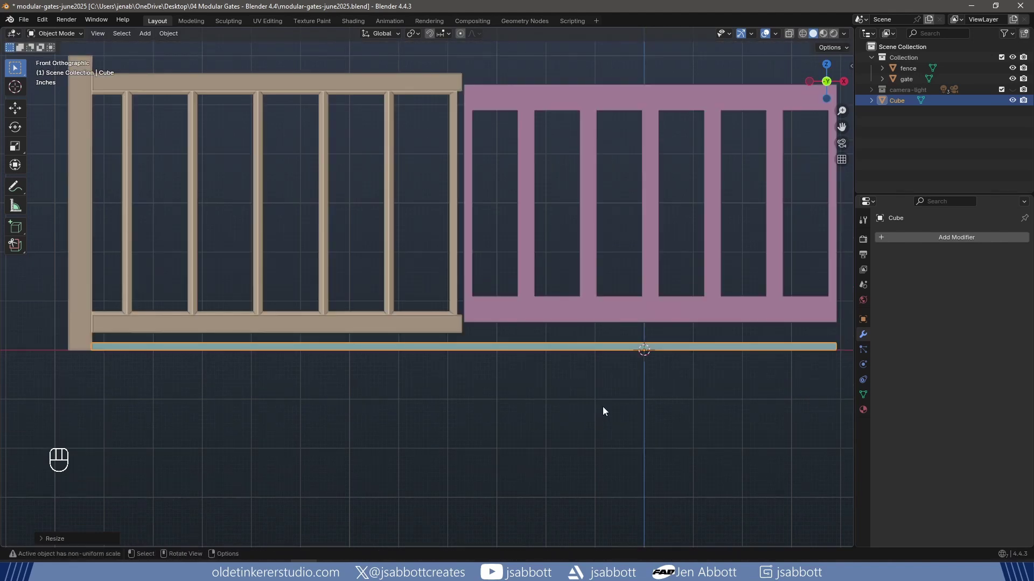
key(Tab)
middle_drag(633, 399, 659, 442)
shift+middle_drag(687, 508, 625, 489)
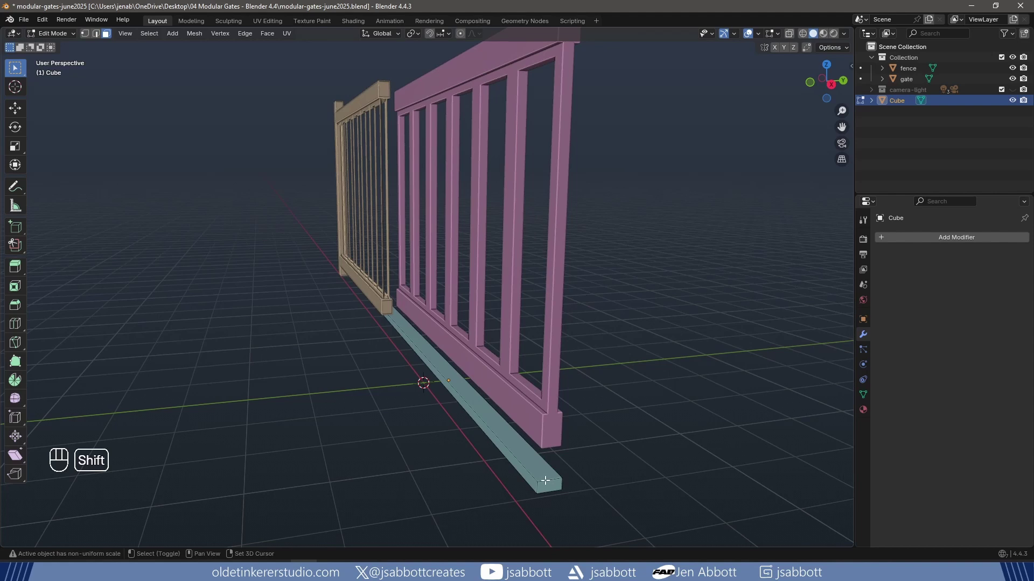
key(ctrl+r)
scroll(545, 482, up, 1)
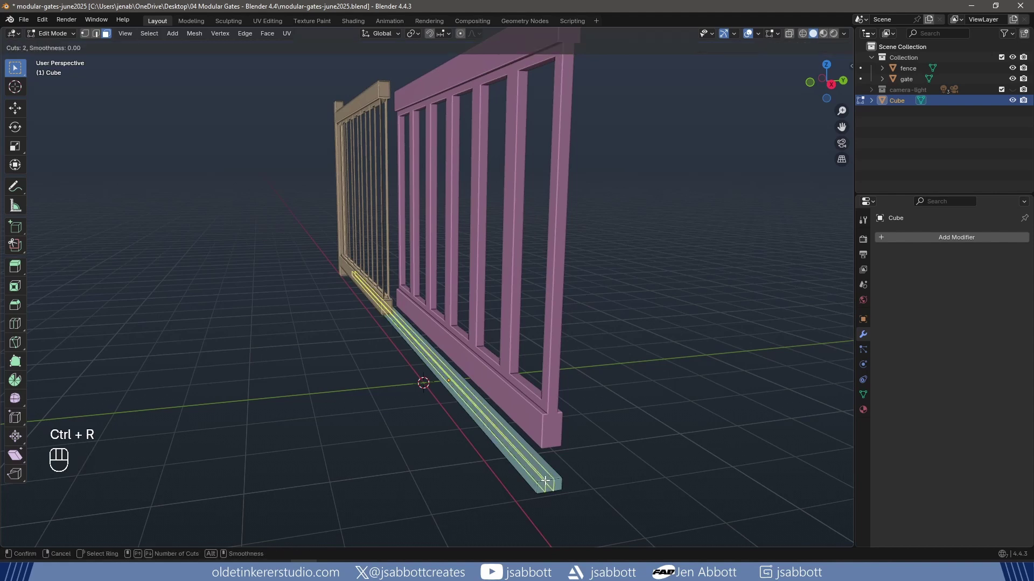
click(545, 481)
click(614, 479)
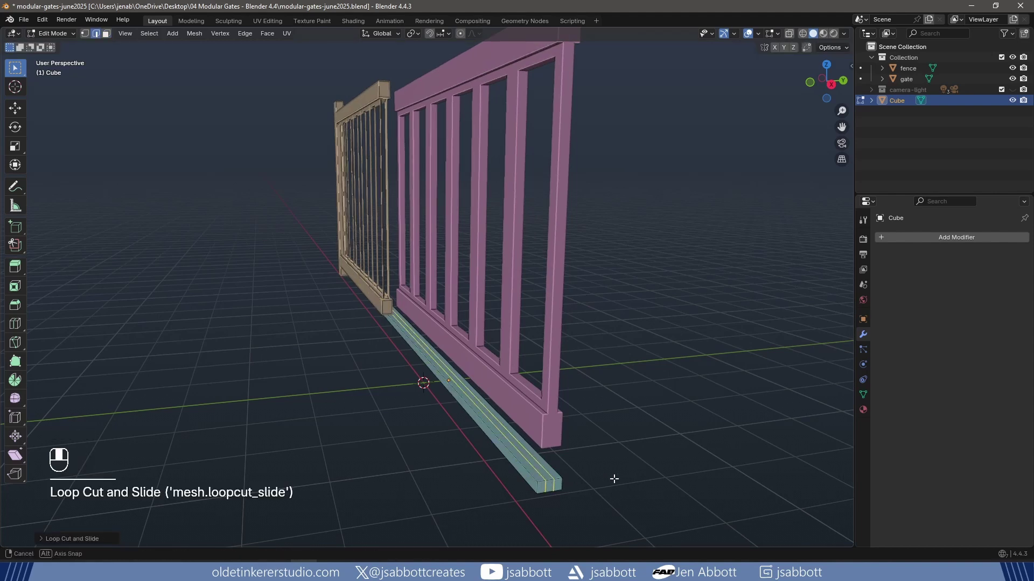
- Scale the two lengthwise edge loops apart along Y by about 1.7, towards the strip's outer sides
middle_drag(613, 480, 592, 478)
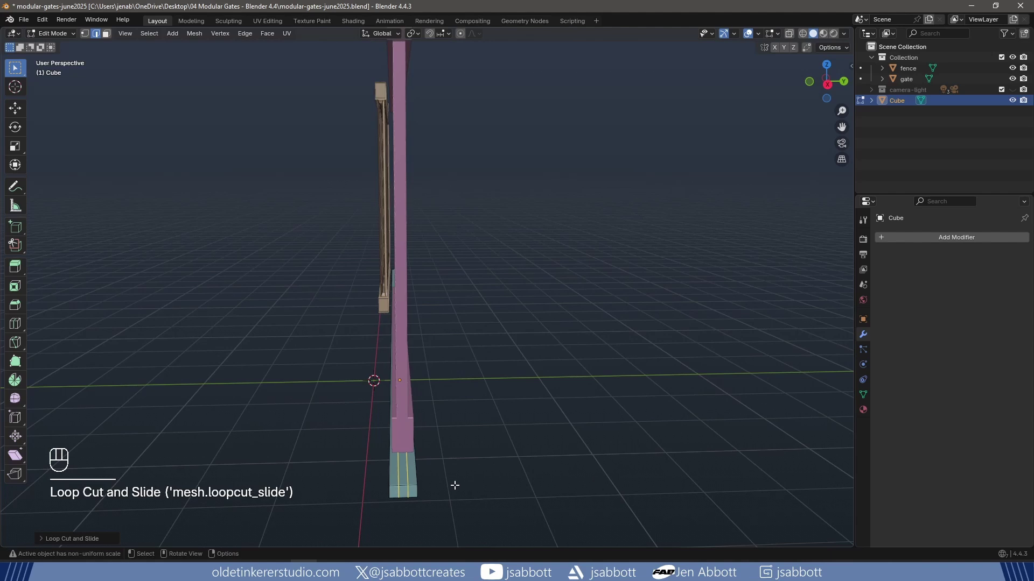
key(s)
key(y)
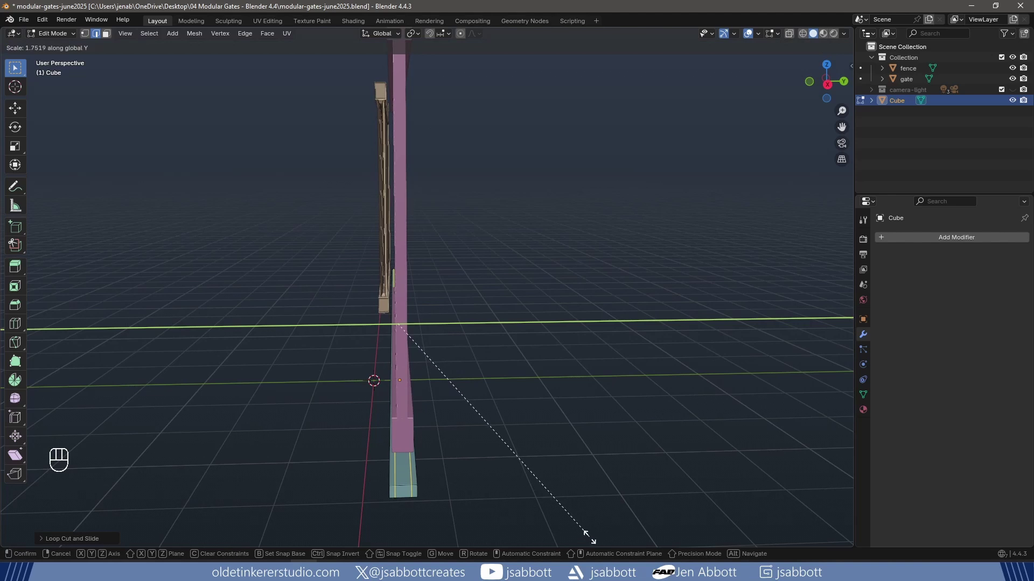
click(582, 530)
- Extrude the strip's middle top face down almost to its base in wireframe side view to form a channel, and restore solid shading
key(3)
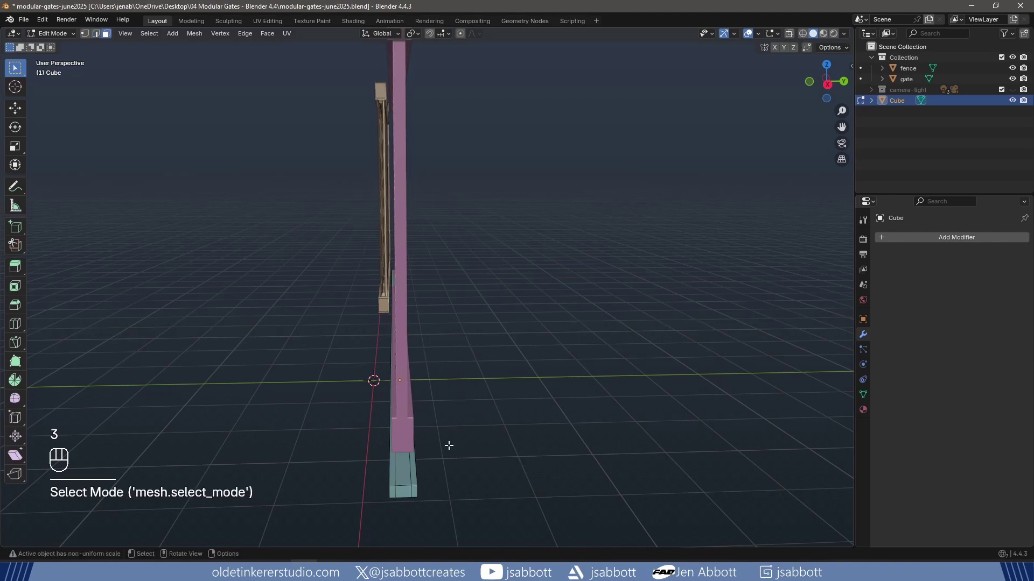
click(403, 468)
key(KP_3)
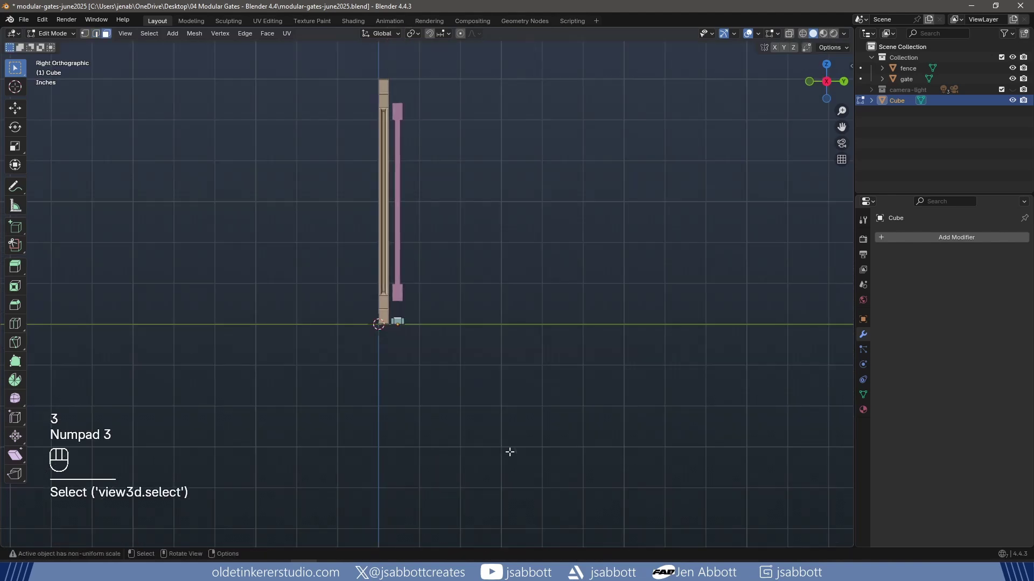
key(z)
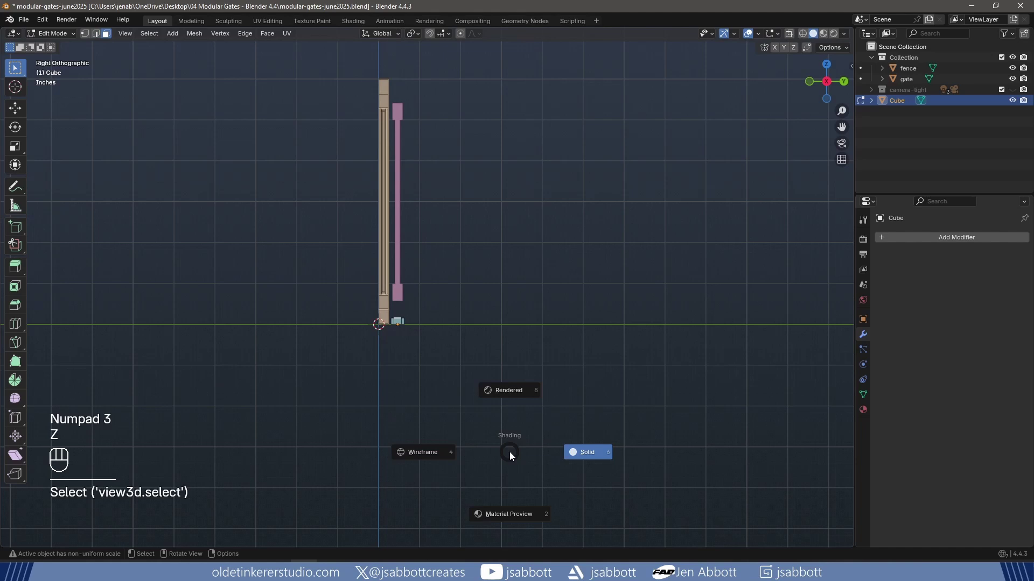
click(413, 450)
scroll(533, 375, up, 2)
scroll(533, 375, up, 5)
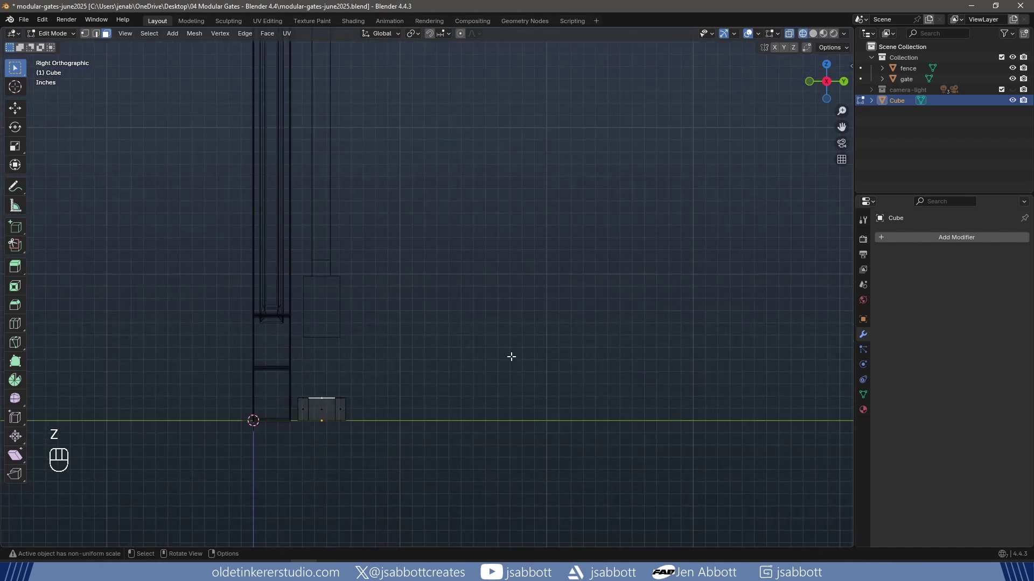
key(e)
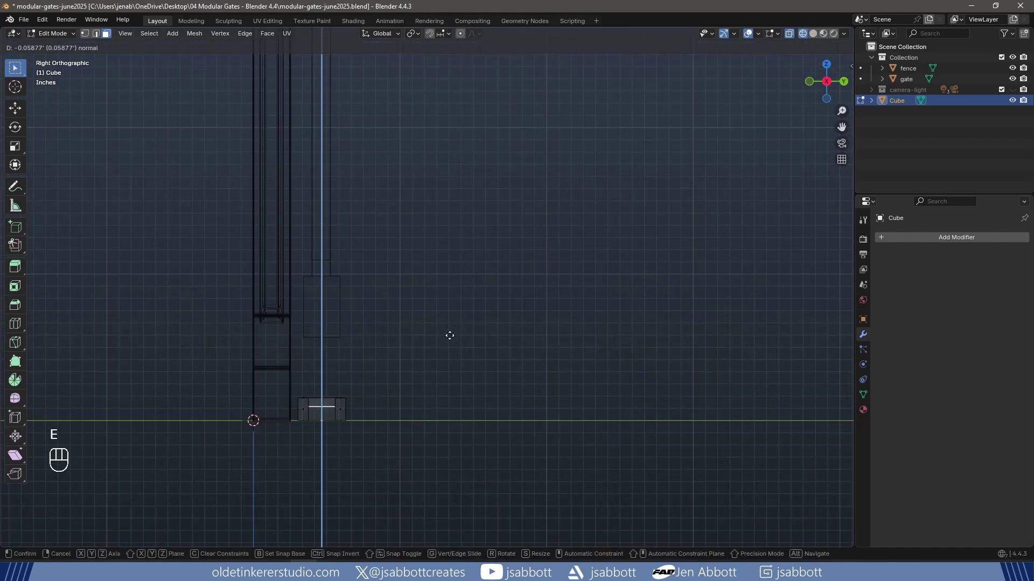
click(449, 388)
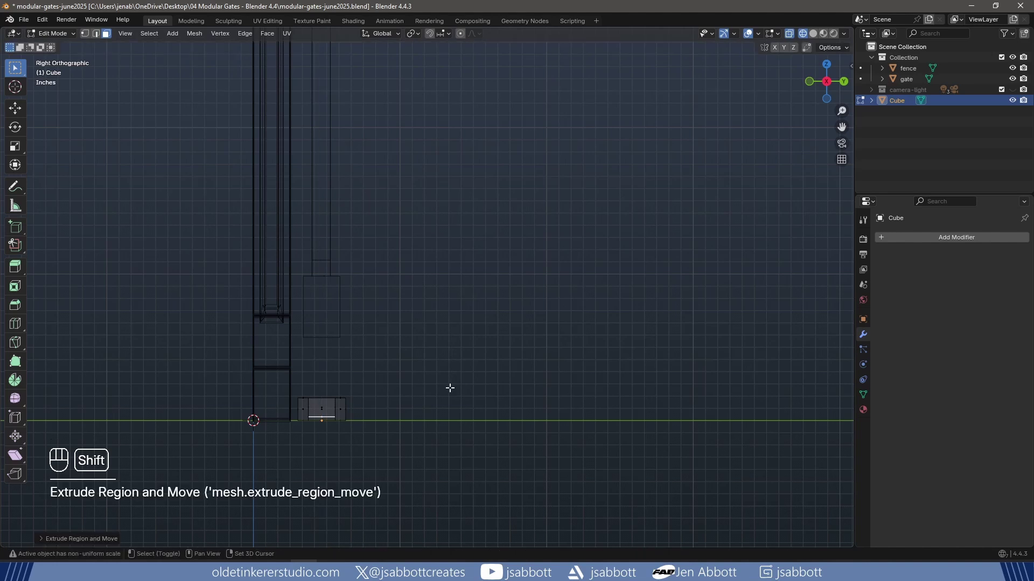
key(z)
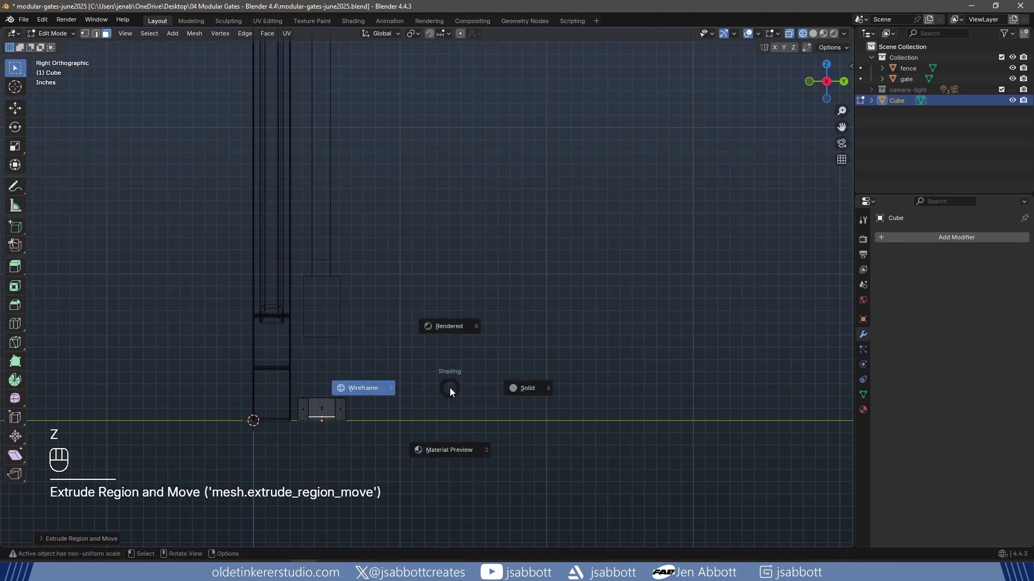
click(526, 388)
scroll(475, 352, down, 2)
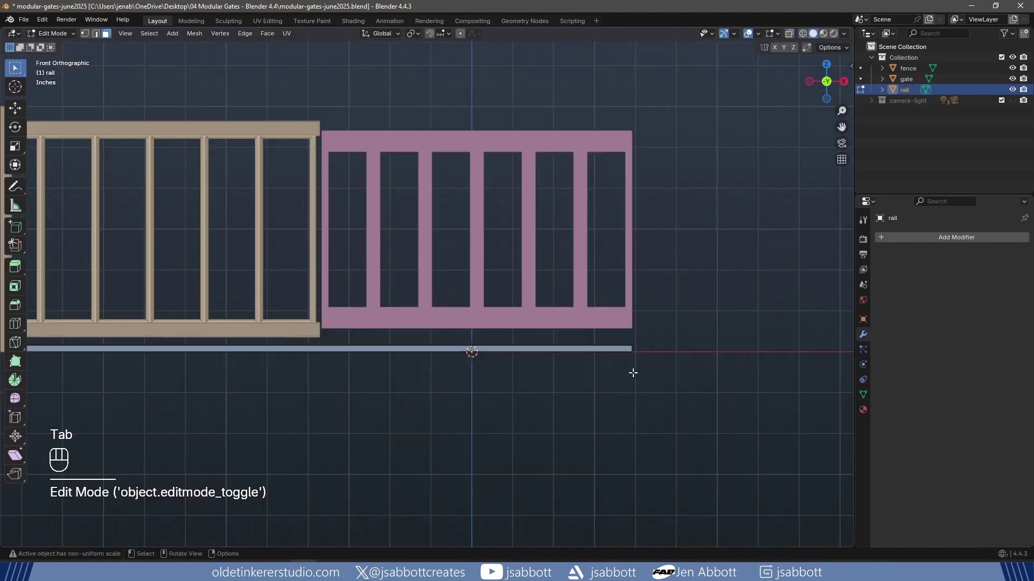
- Leave the rail's mesh editing, add a cylinder, and rotate it 90° in the front view and 90° about Z
key(Tab)
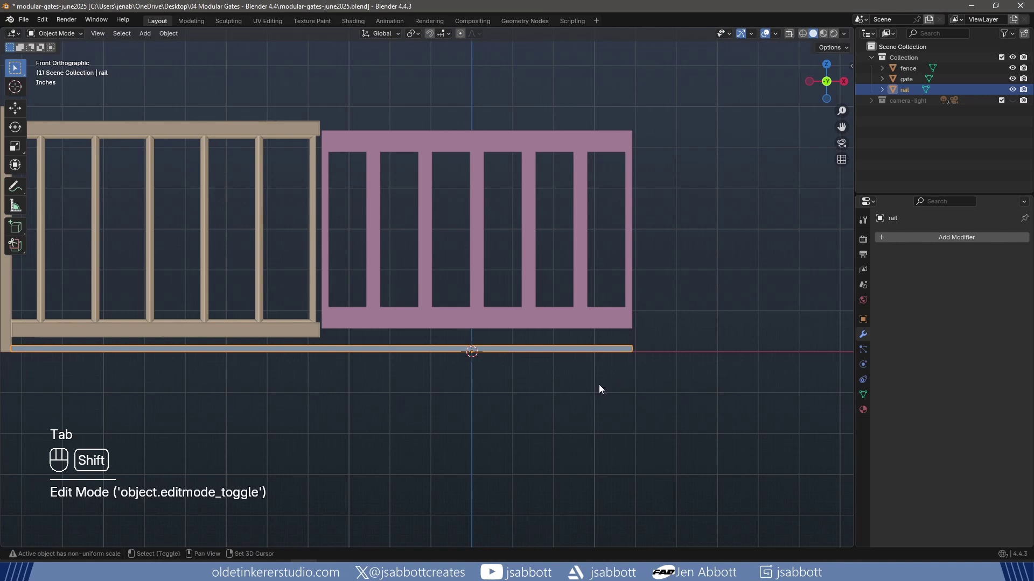
key(shift+a)
mouse_move(581, 349)
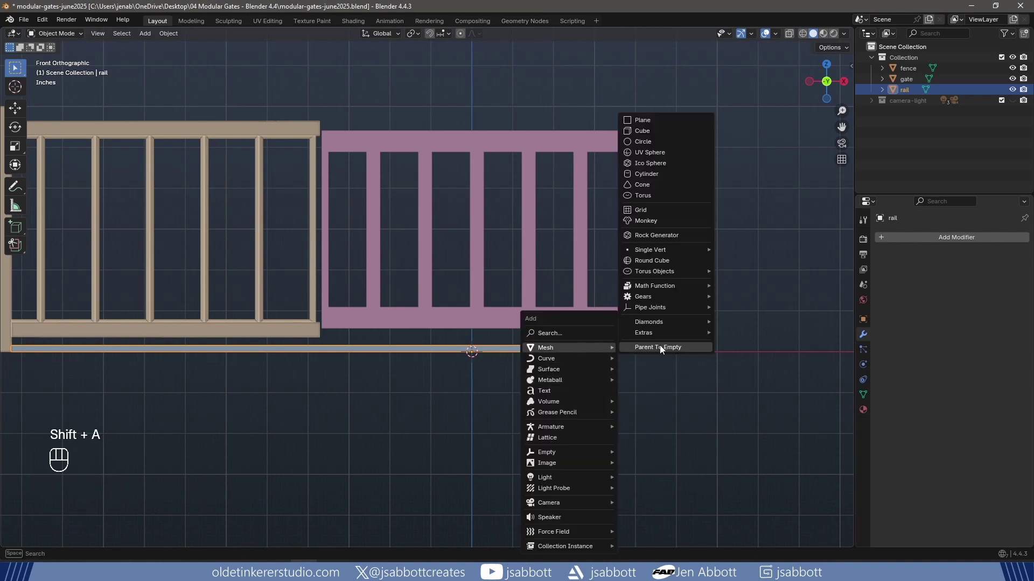
click(671, 174)
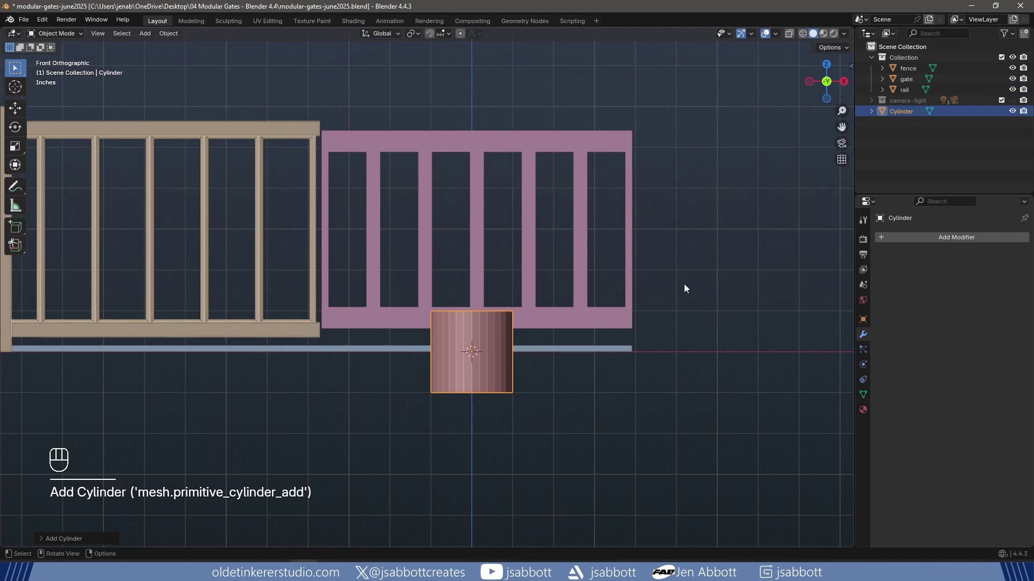
text(r)
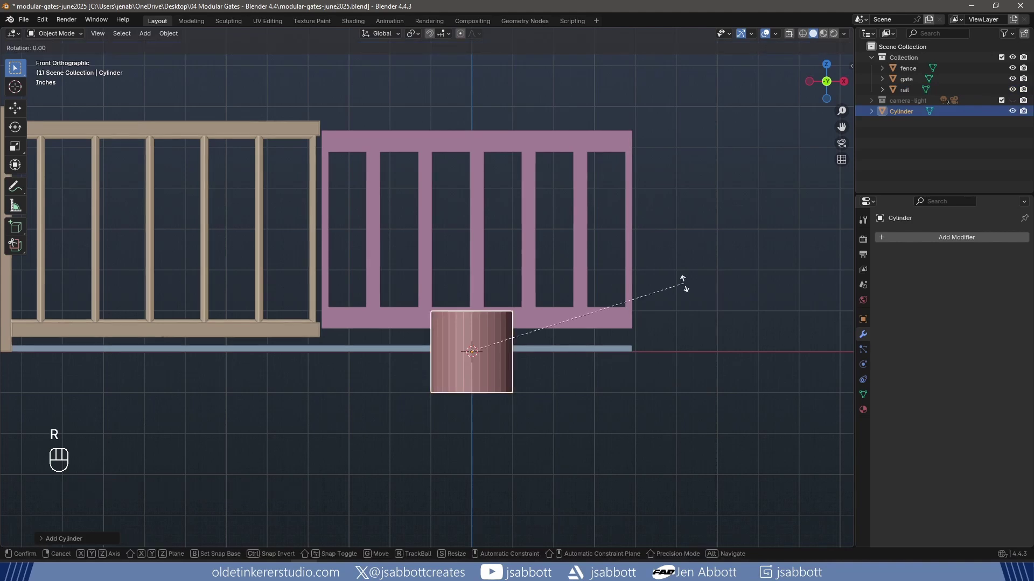
text(90)
key(Return)
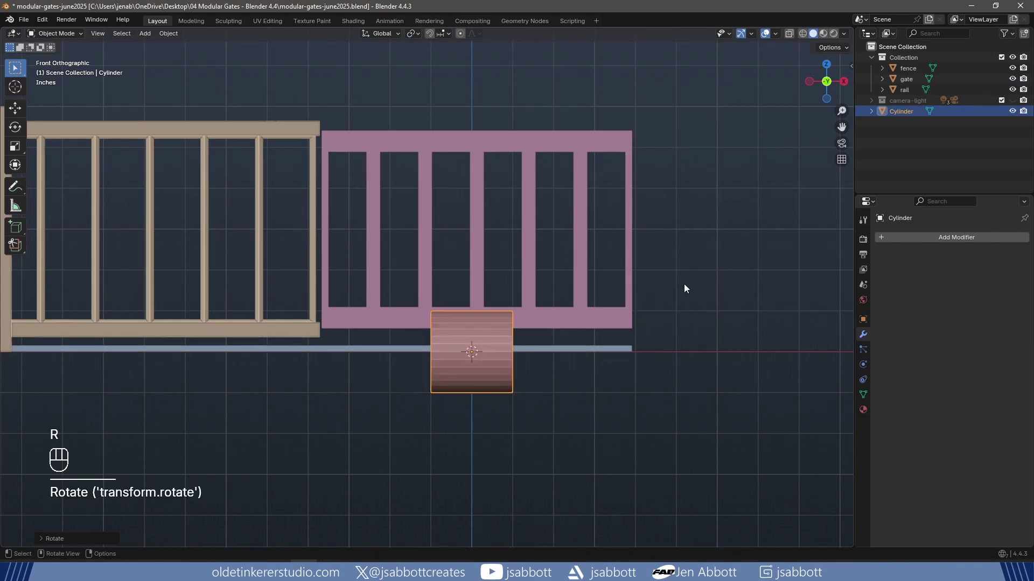
text(rz90)
key(Return)
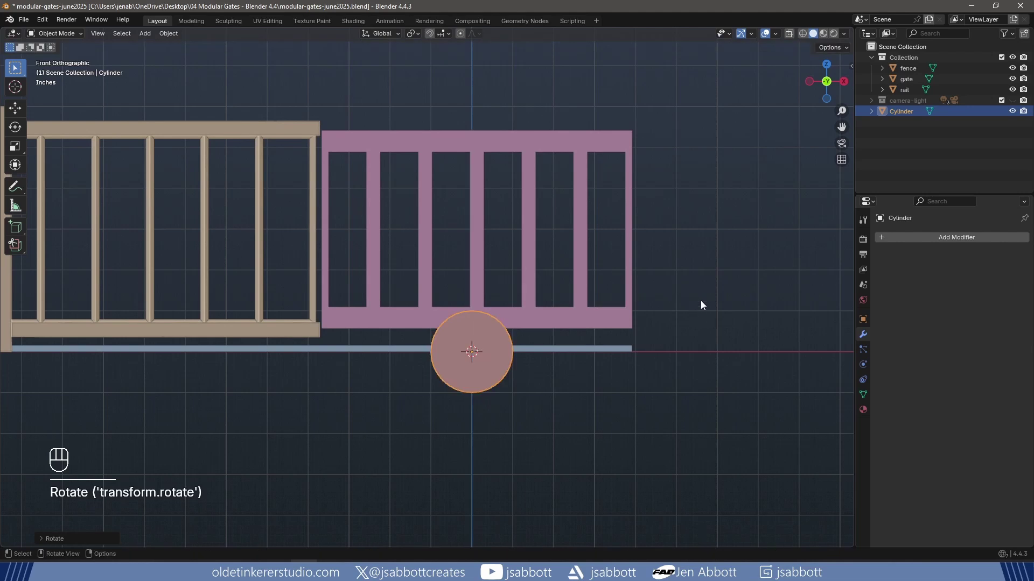
- Scale the cylinder uniformly to just over a quarter of its size and move it along Y in line with the rail
key(s)
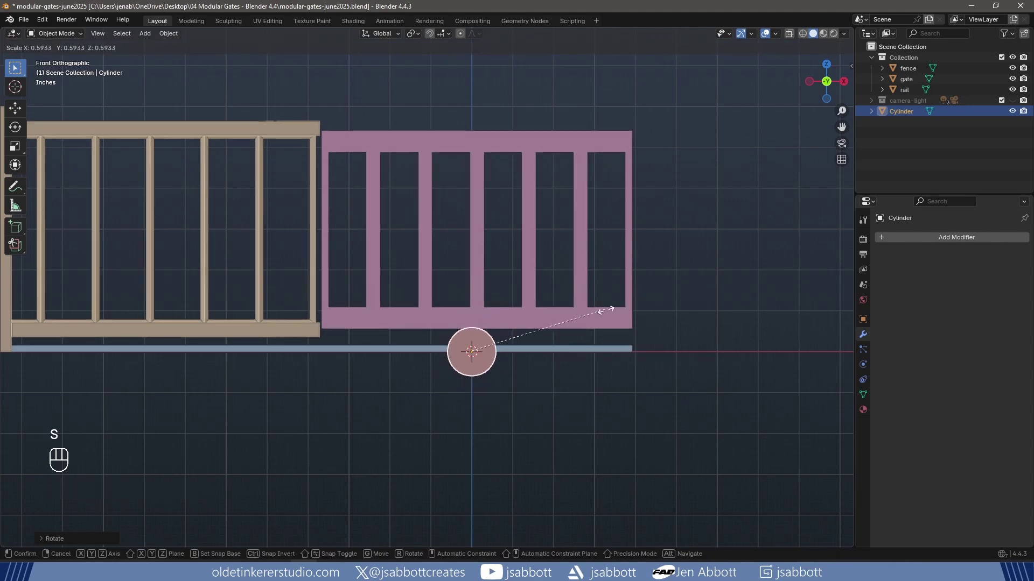
click(537, 331)
key(KP_3)
scroll(458, 363, up, 4)
key(g)
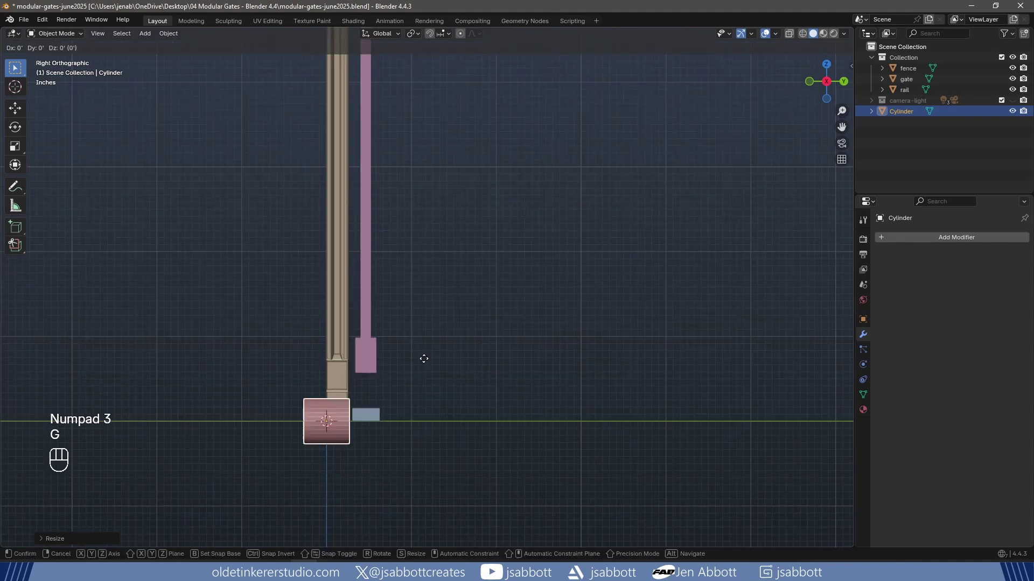
click(464, 361)
- Narrow the cylinder along Y to about a third to fit the rail's groove, and raise it between the rail and gate
key(s)
key(y)
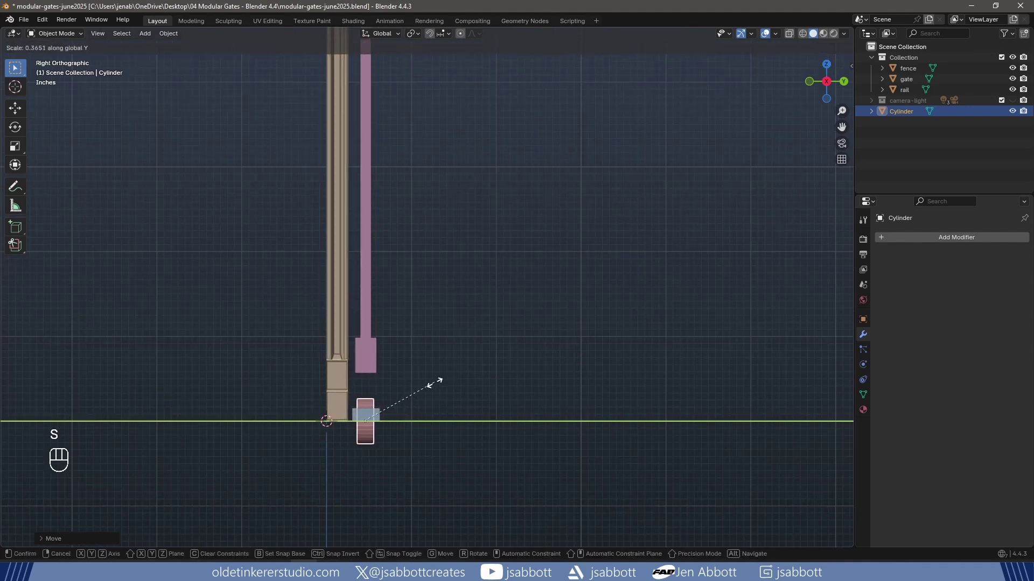
click(437, 418)
key(g)
click(434, 388)
- Reduce the cylinder's diameter by scaling it on X and Z only, keeping its Y width
middle_drag(433, 387, 587, 367)
key(s)
key(shift+y)
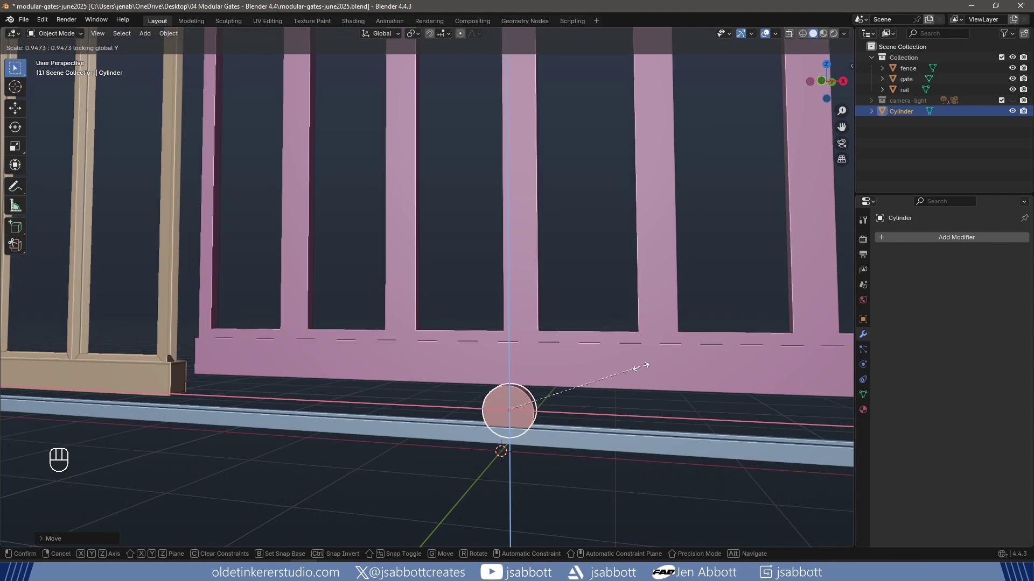
click(599, 449)
- Lower the cylinder along Z in wireframe front view so it sits near the channel floor, and restore solid shading
key(KP_1)
key(z)
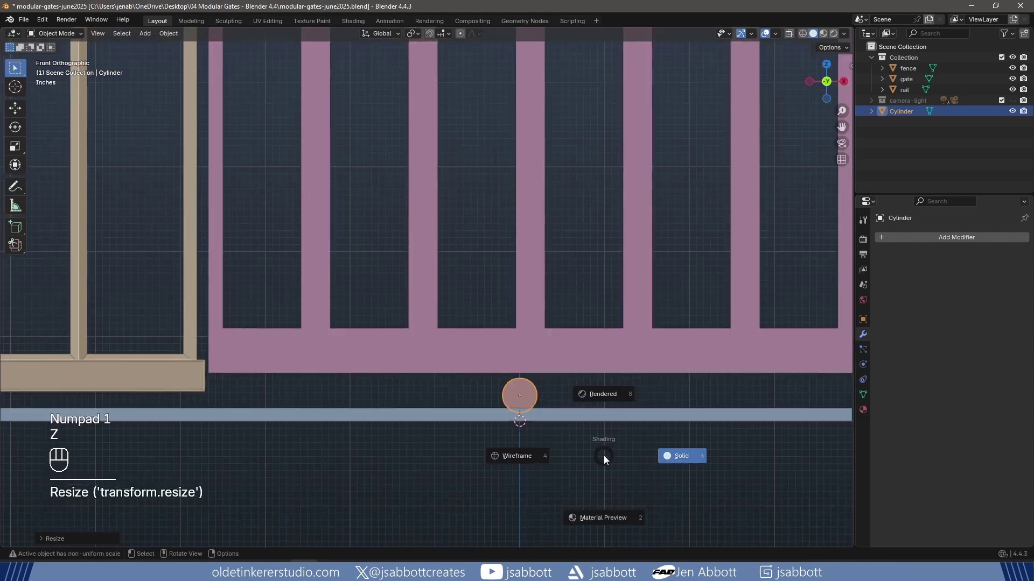
click(593, 454)
scroll(592, 454, up, 4)
shift+middle_drag(592, 453, 534, 183)
key(g)
middle_click(561, 326)
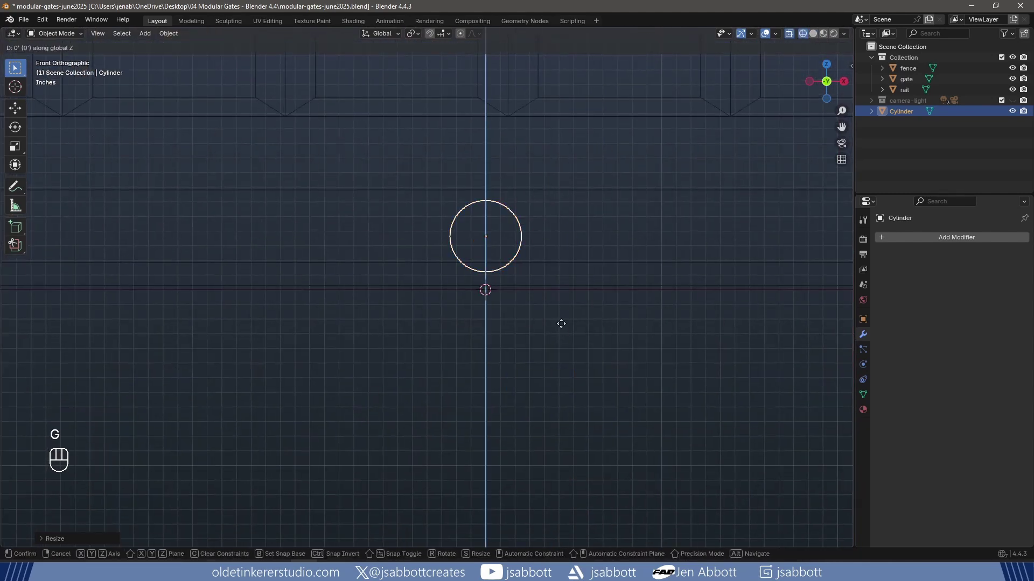
click(561, 331)
key(z)
click(640, 331)
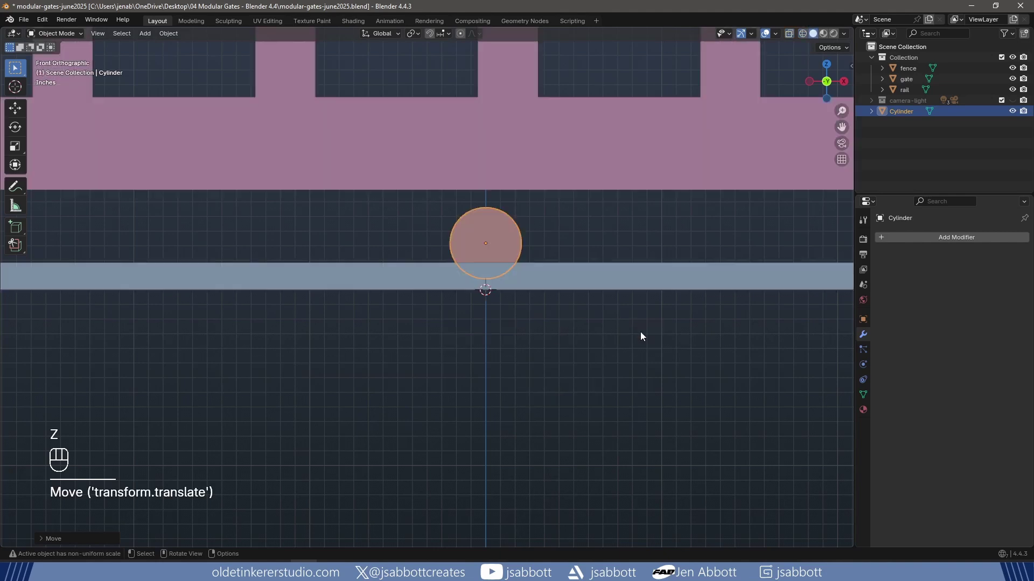
- Enlarge the cylinder on X and Z by about 1.15 with Y locked, and raise it slightly to rest in the rail
key(s)
key(shift+y)
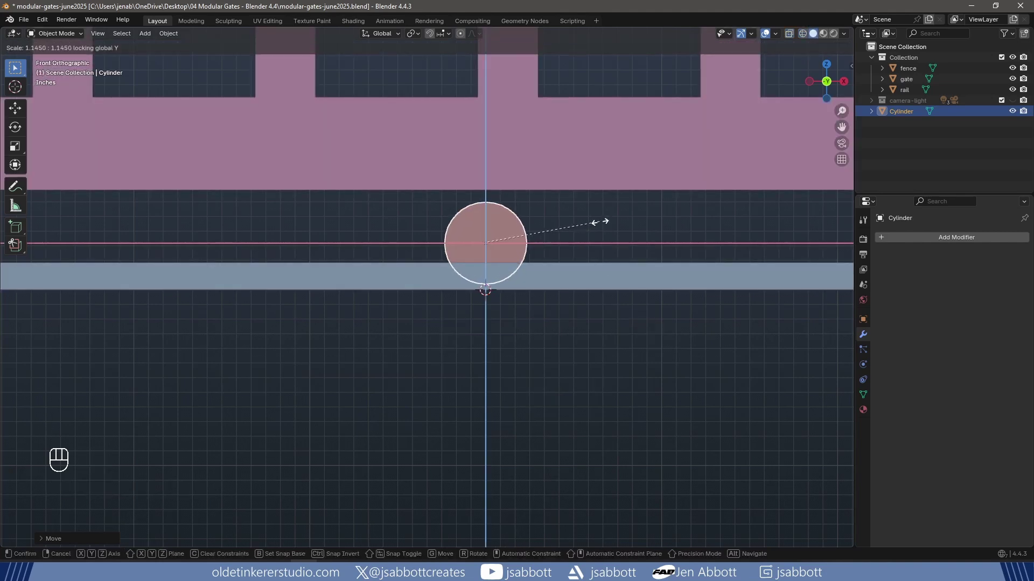
click(591, 266)
key(g)
click(587, 244)
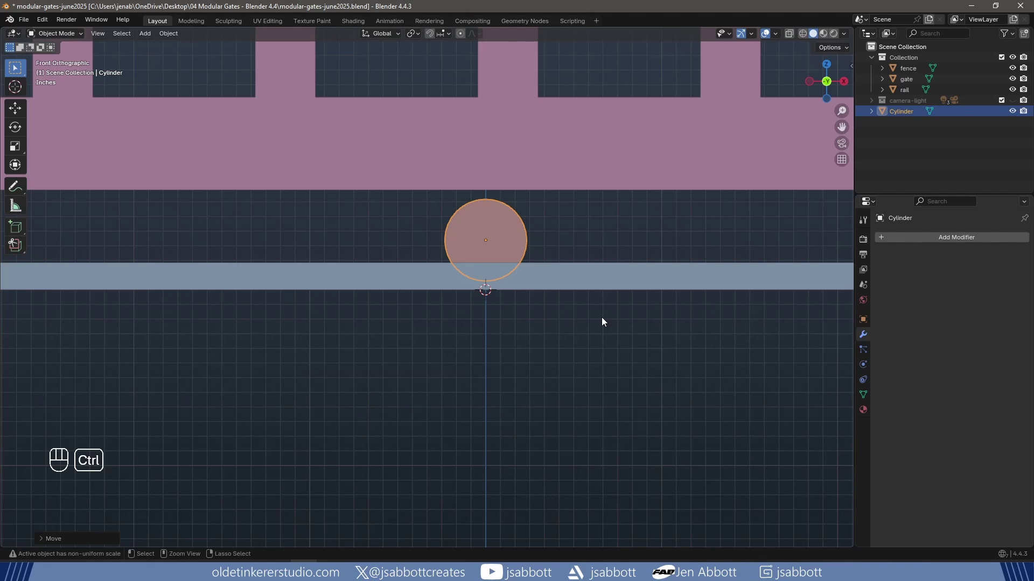
- Apply all transforms to the cylinder and rename it wheel
key(ctrl+a)
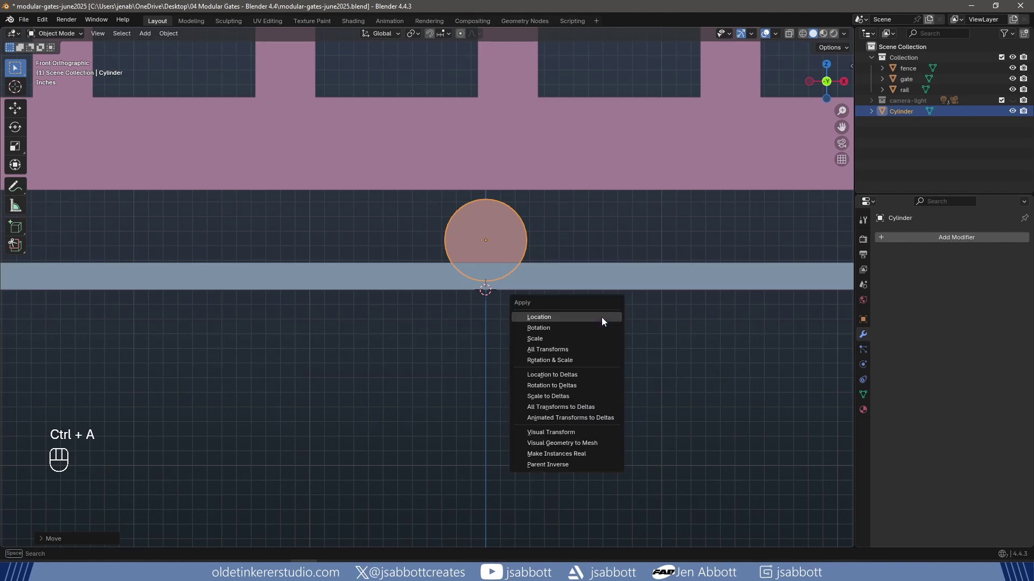
click(593, 350)
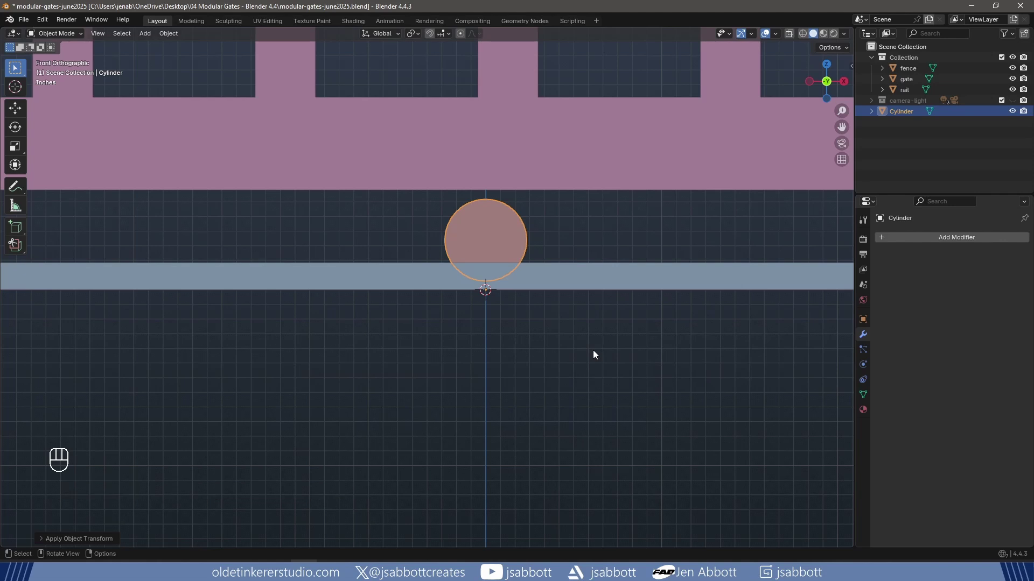
click(482, 234)
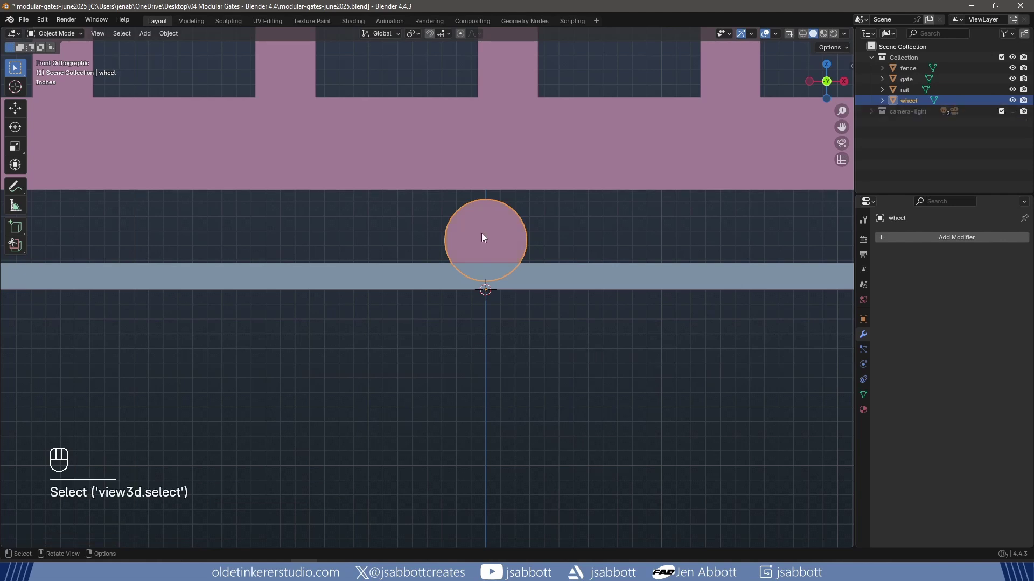
- Inset the wheel's front and back round faces by about 0.175 ft to outline a small central hub on each
key(Tab)
key(3)
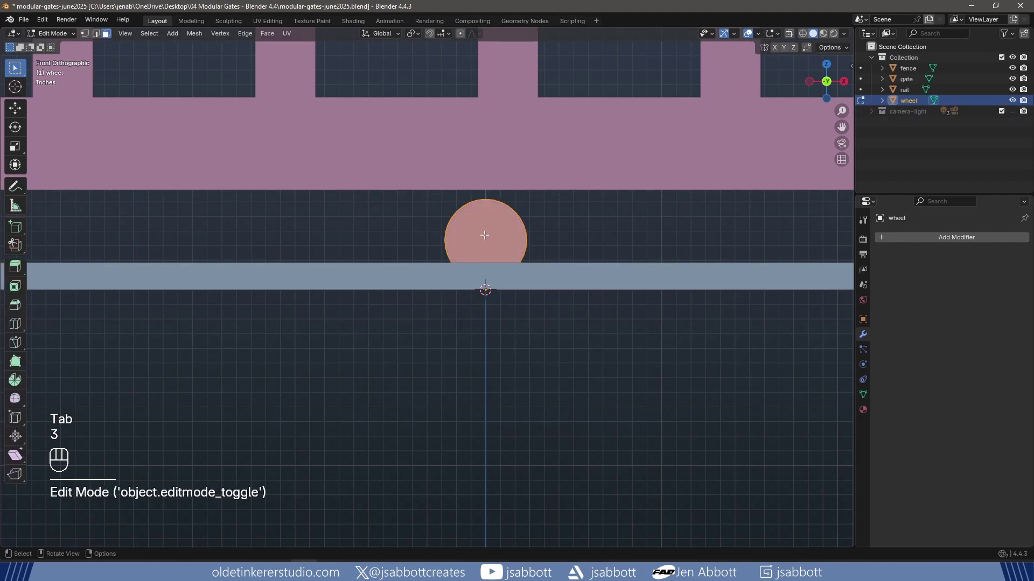
click(482, 231)
scroll(635, 237, down, 2)
middle_drag(646, 238, 487, 250)
click(356, 255)
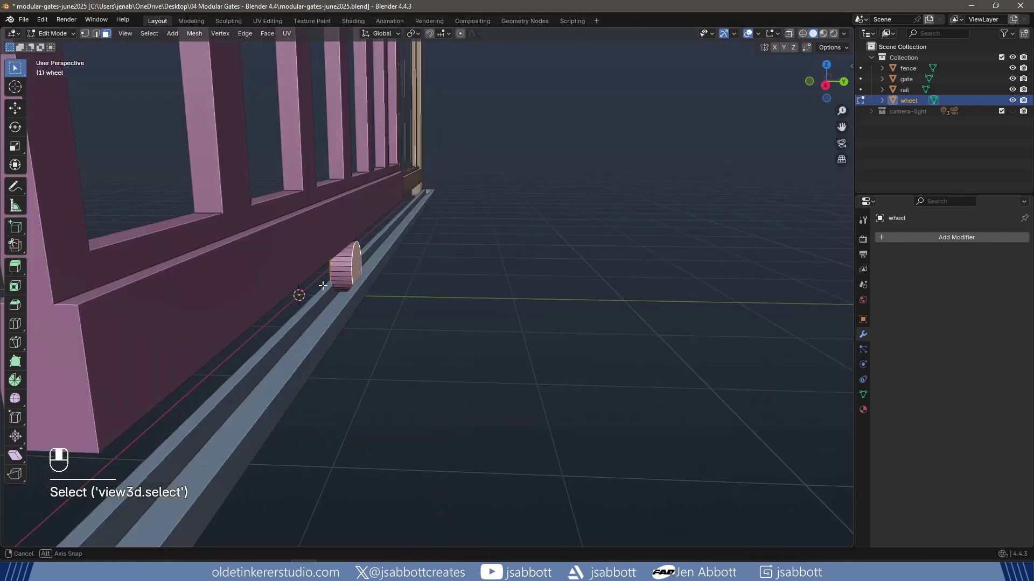
key(KP_1)
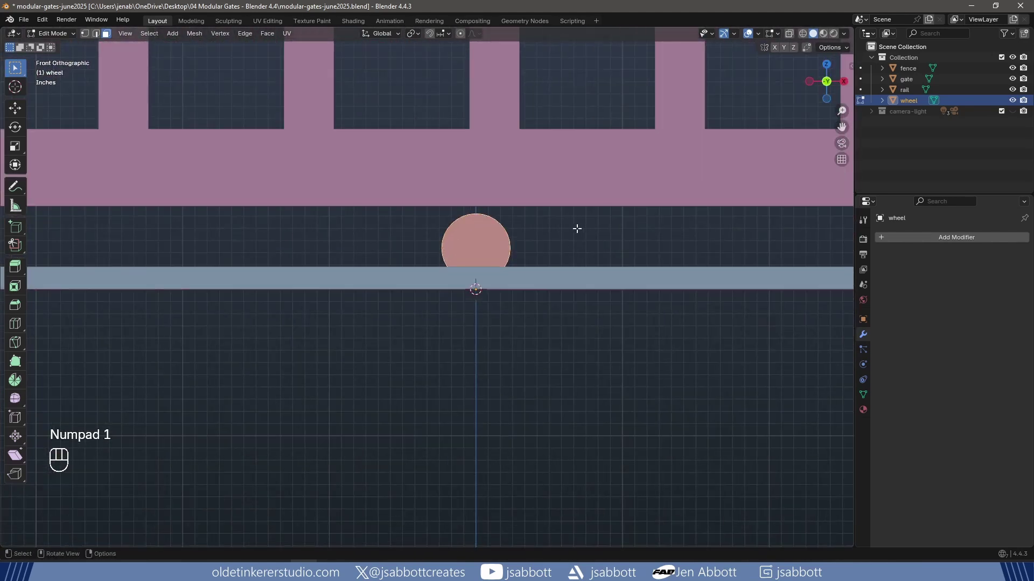
key(i)
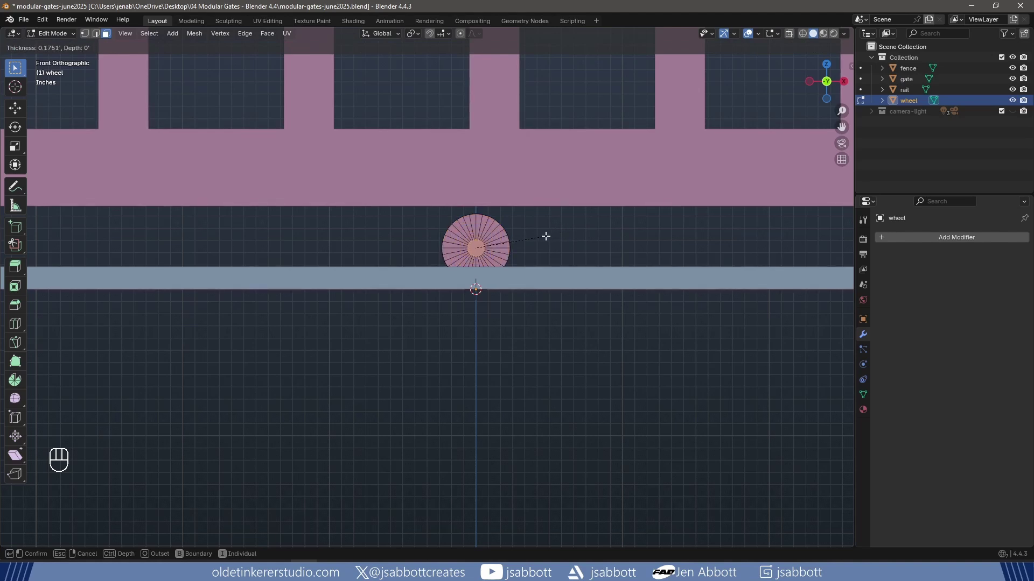
click(545, 236)
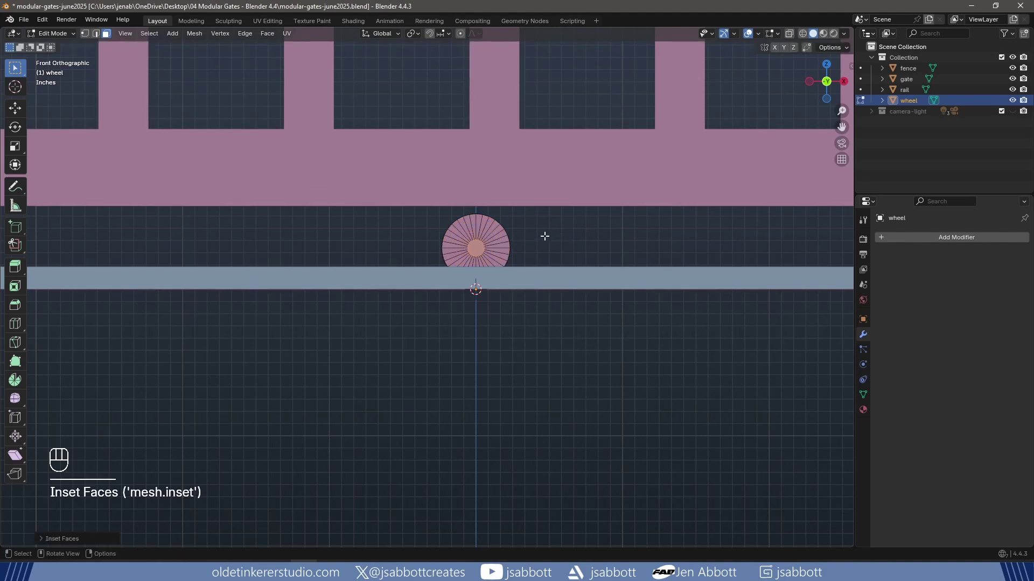
- Extrude the two inset hub faces outward along their normals by about 0.02 ft
middle_drag(544, 236, 443, 258)
key(alt+e)
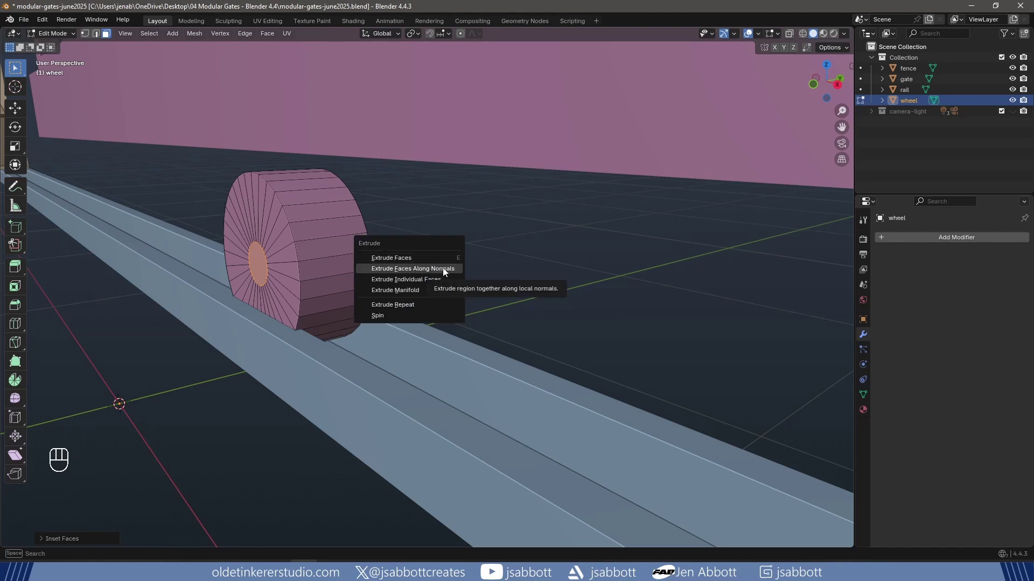
click(445, 270)
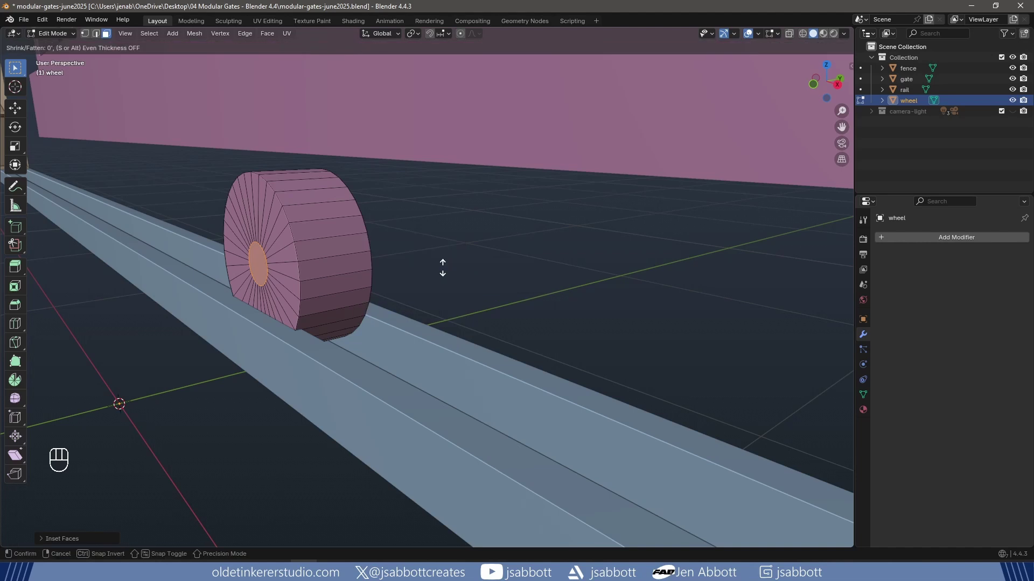
key(shift)
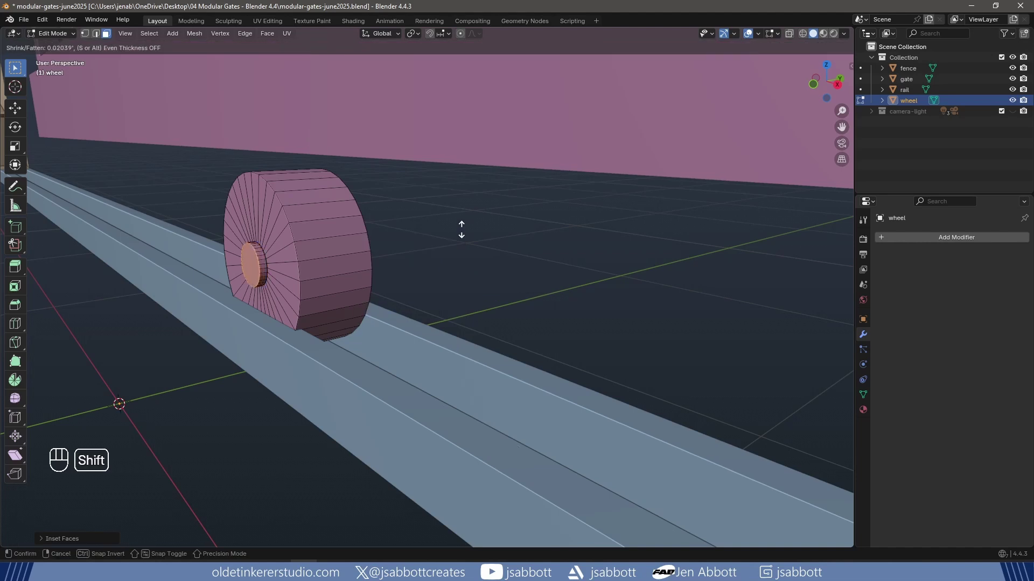
click(462, 230)
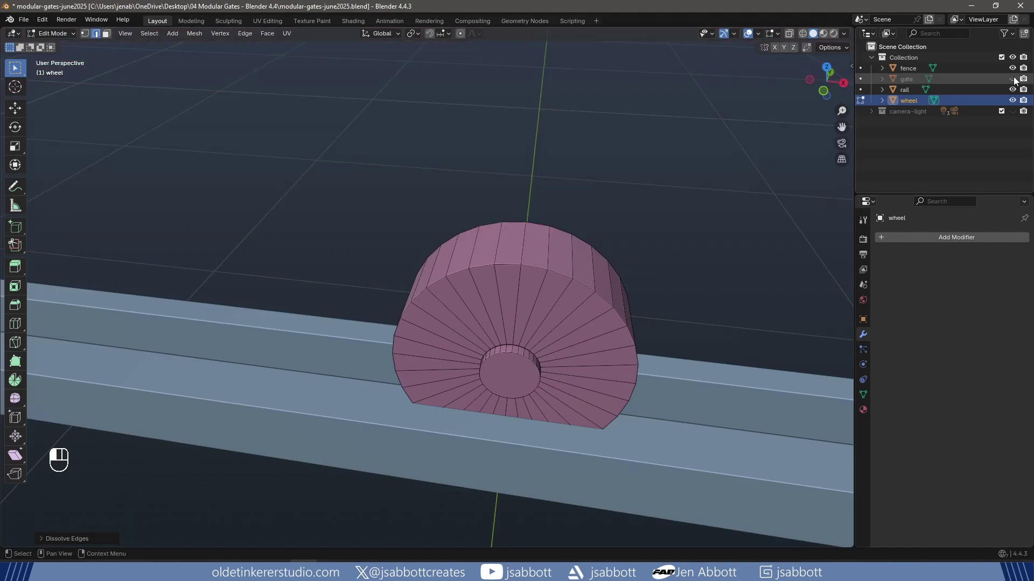
- Select the narrow uppermost side faces around the centre line on both the front and back hubs of the wheel
key(KP_7)
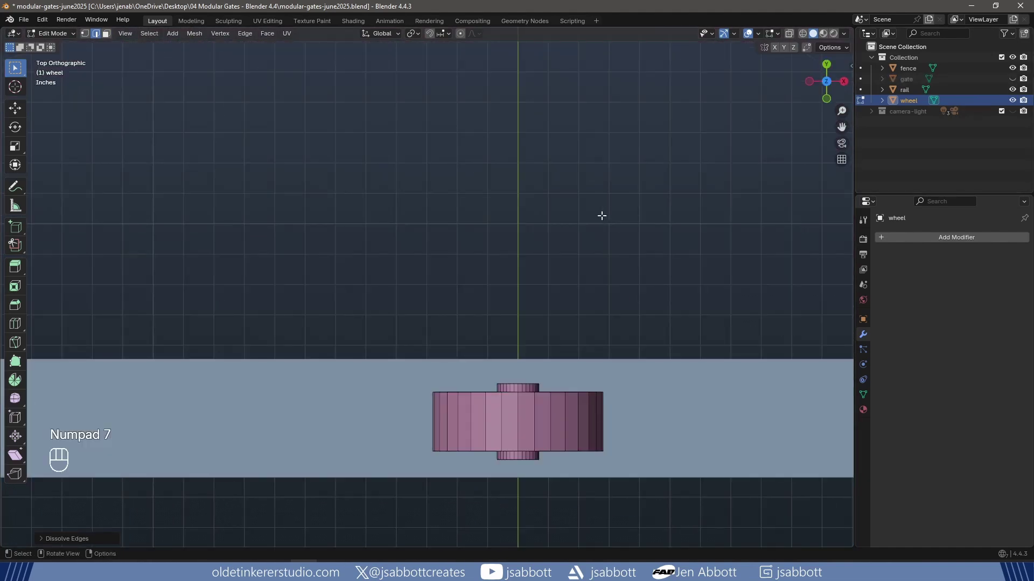
scroll(604, 330, up, 3)
shift+middle_drag(636, 405, 577, 273)
scroll(577, 272, up, 2)
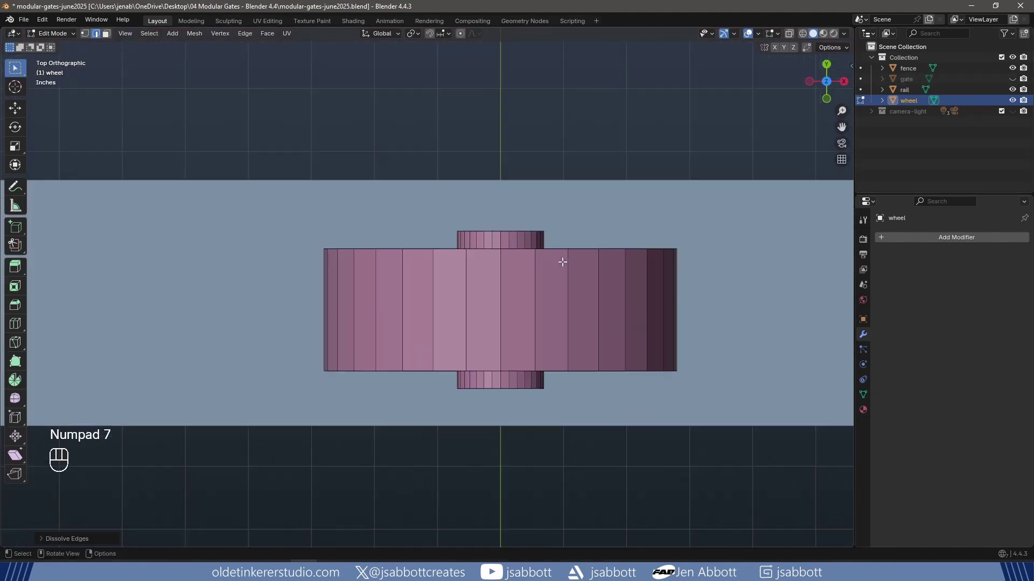
shift+click(500, 229)
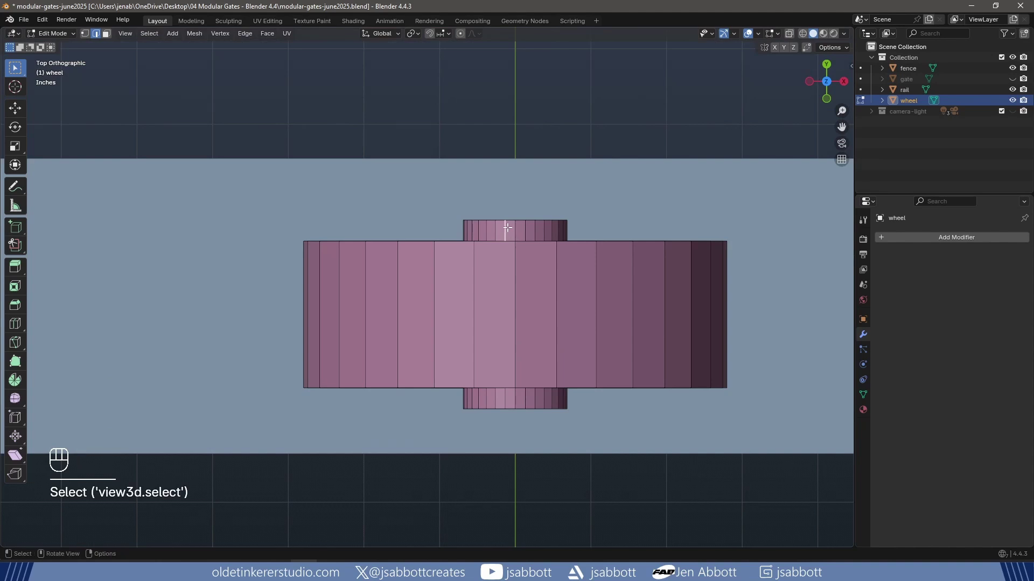
key(3)
shift+click(500, 229)
shift+click(510, 230)
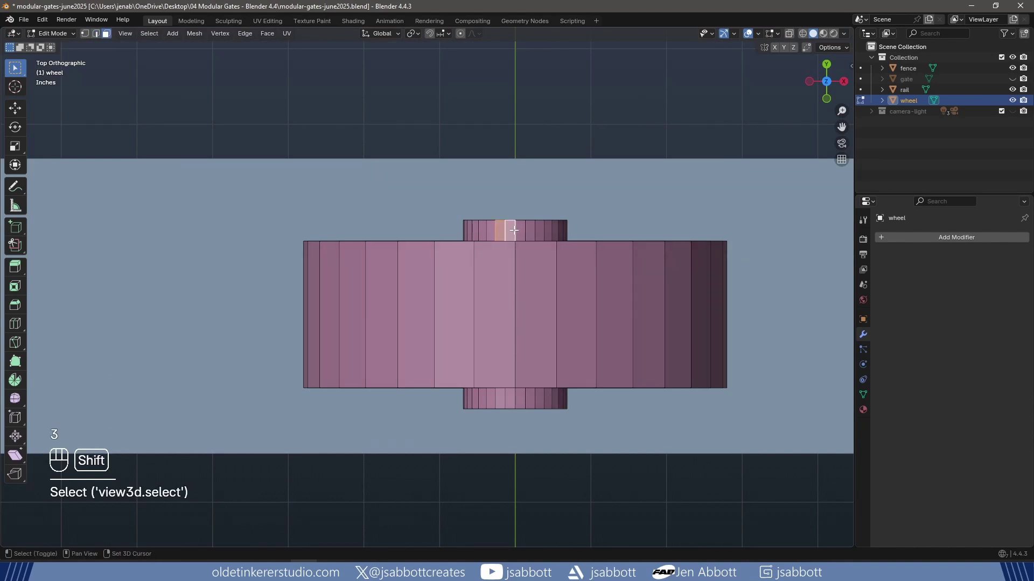
shift+click(520, 230)
shift+click(530, 230)
shift+click(530, 398)
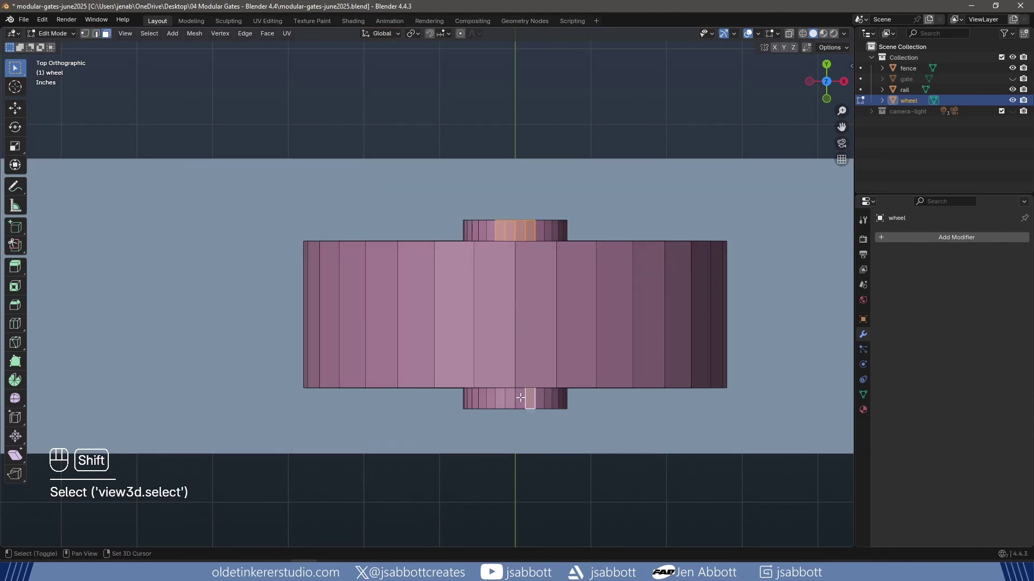
shift+click(520, 398)
shift+click(509, 398)
- Unhide the gate and extrude the selected hub faces straight up to just below the gate's underside
click(1012, 79)
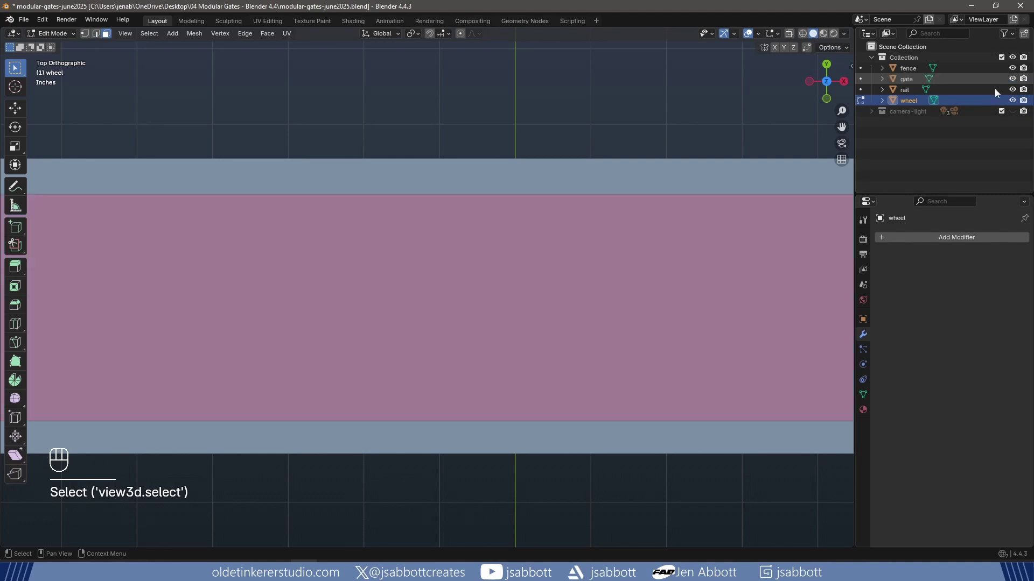
key(KP_1)
shift+middle_drag(732, 152, 624, 380)
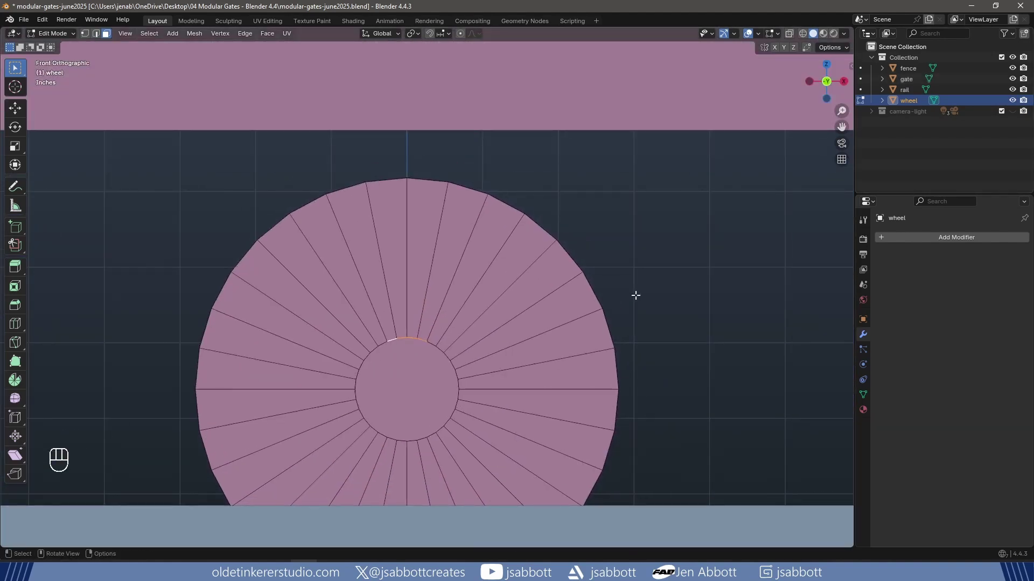
key(e)
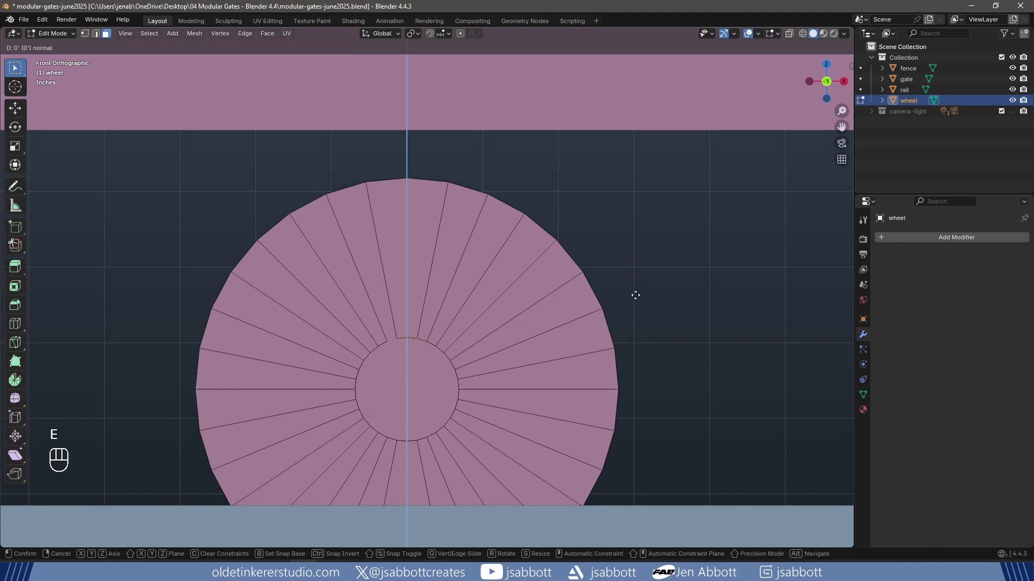
click(640, 96)
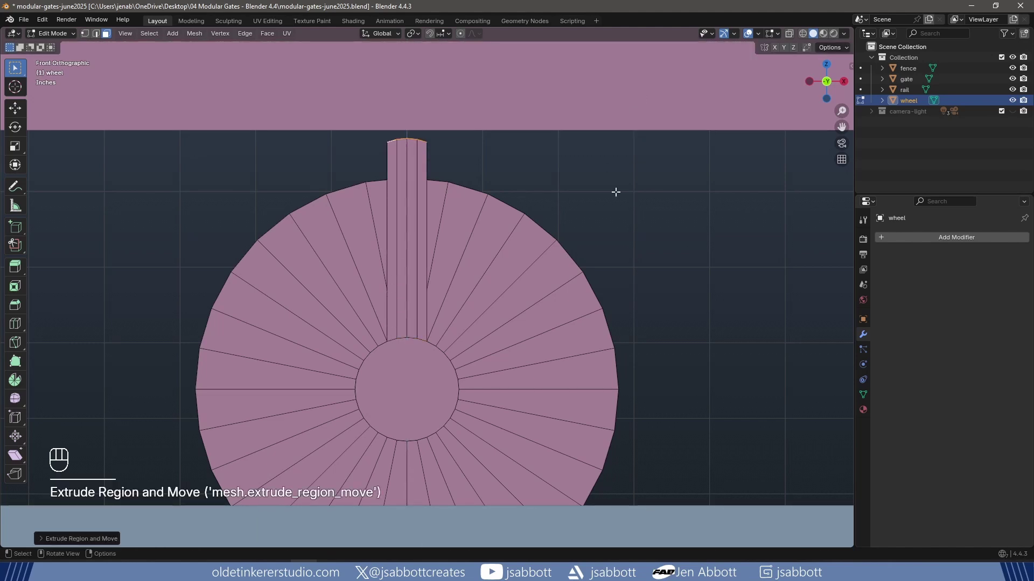
- Flatten the upper ends of both extruded brackets by scaling them to 0 along Z
key(s)
key(z)
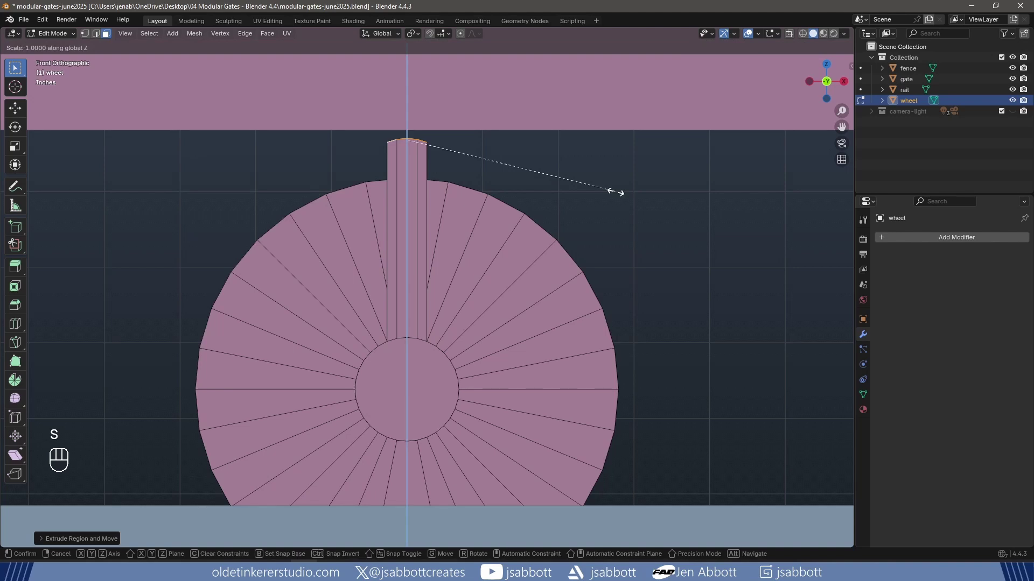
key(0)
click(617, 192)
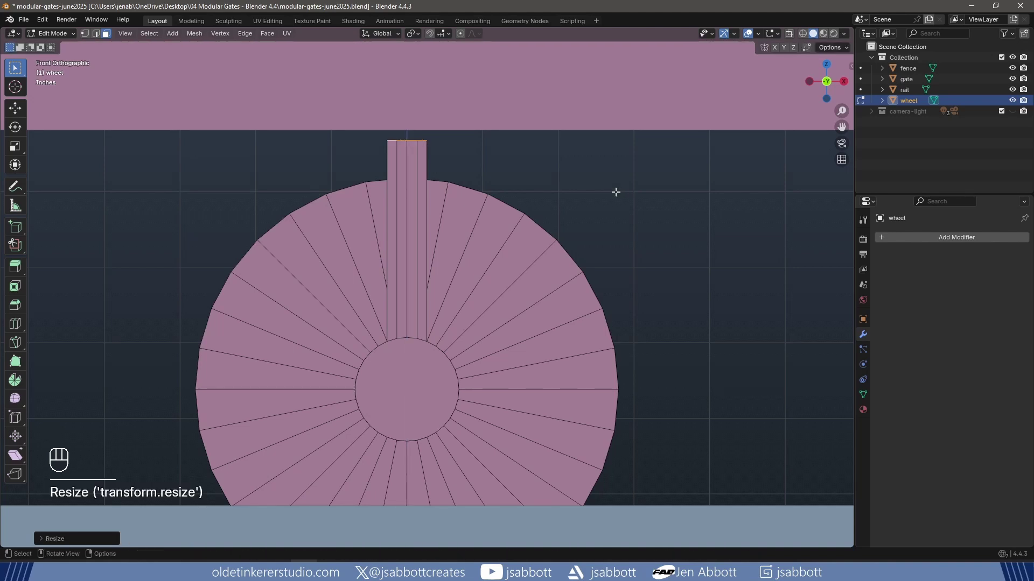
- Bridge the inner upper edge loops of the front and back brackets to span the gap above the wheel
middle_drag(616, 192, 444, 133)
click(442, 133)
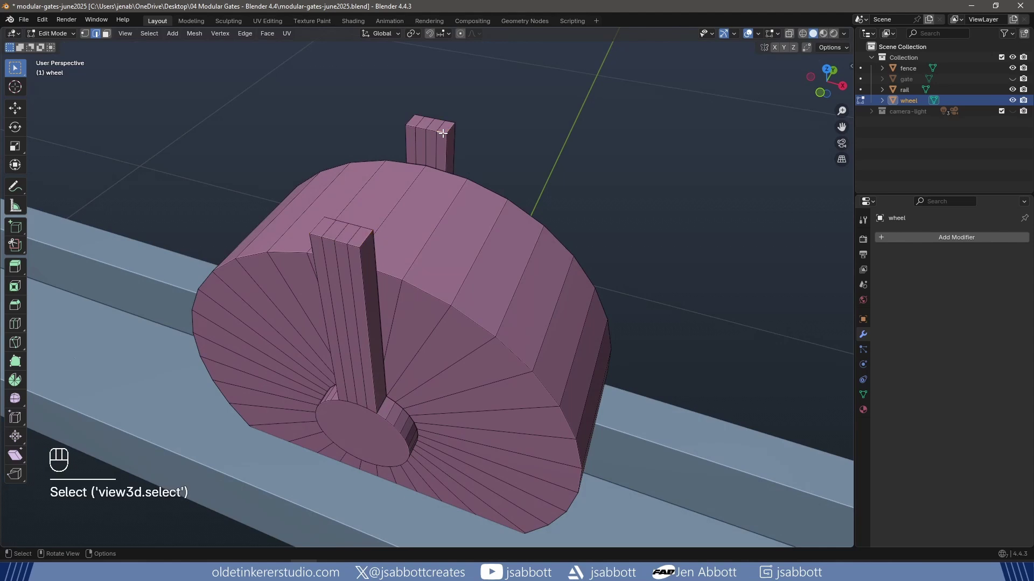
alt+click(407, 126)
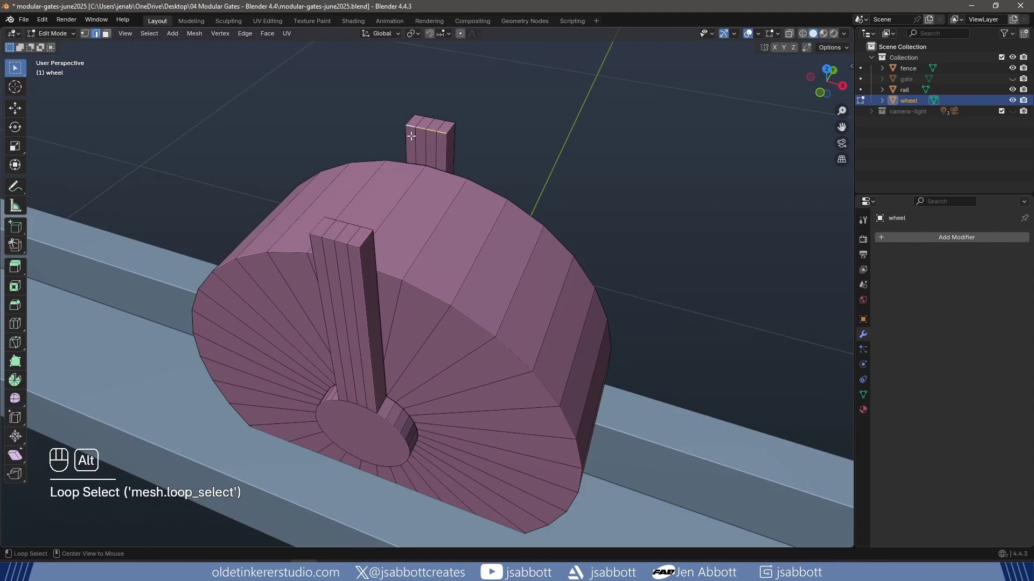
middle_drag(407, 126, 343, 139)
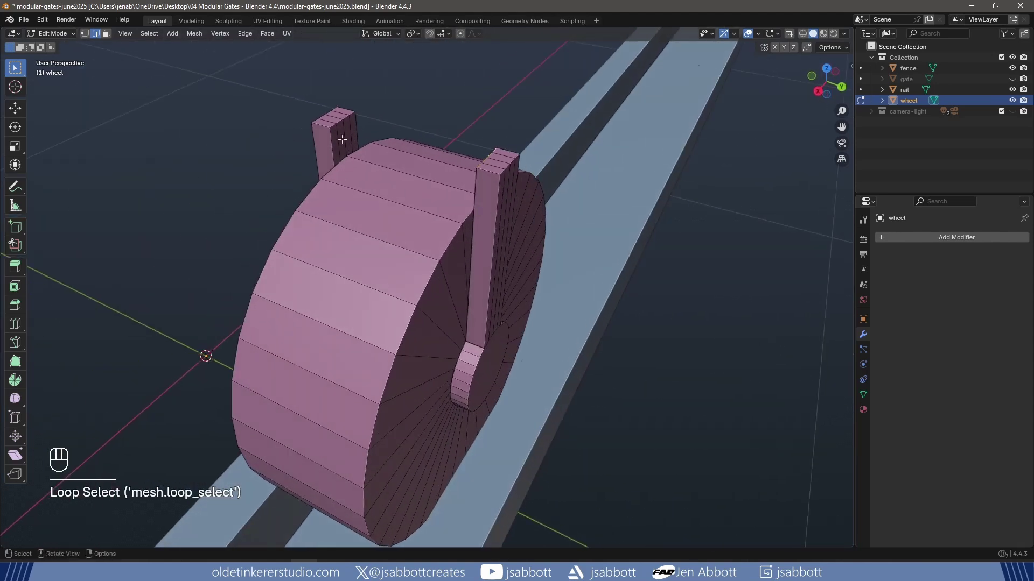
shift+click(352, 114)
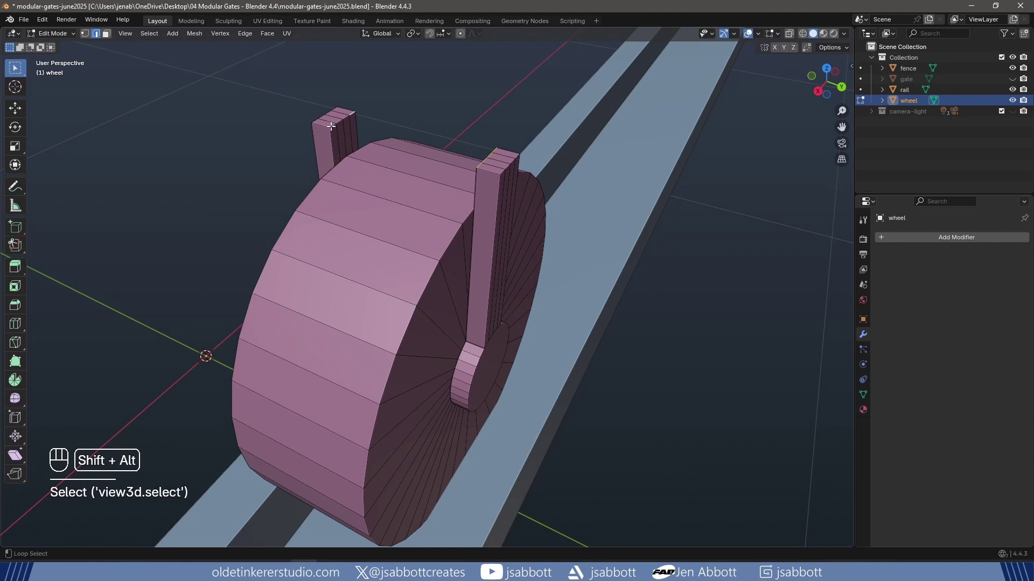
alt+shift+click(330, 125)
middle_drag(383, 139, 491, 137)
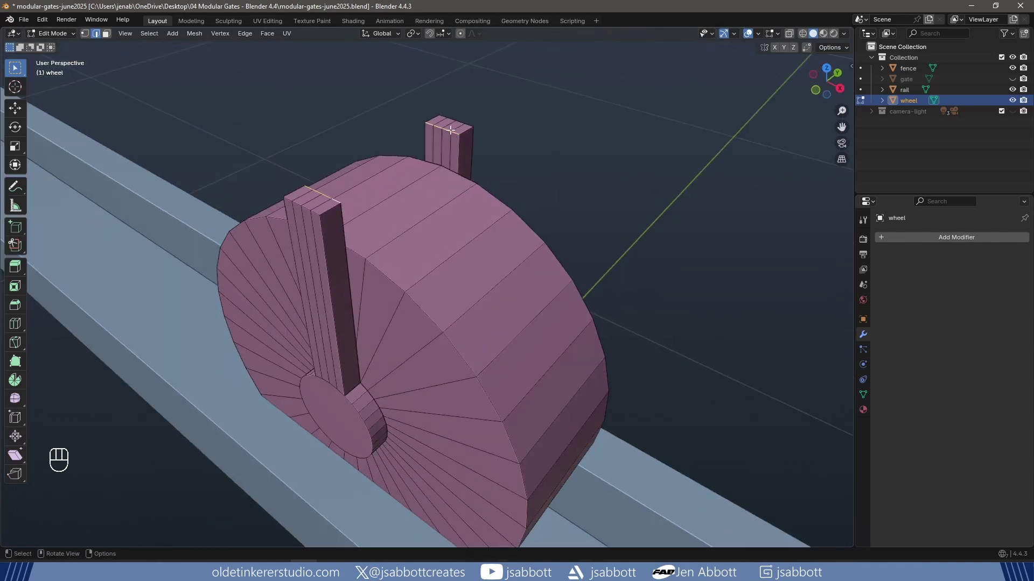
key(ctrl+e)
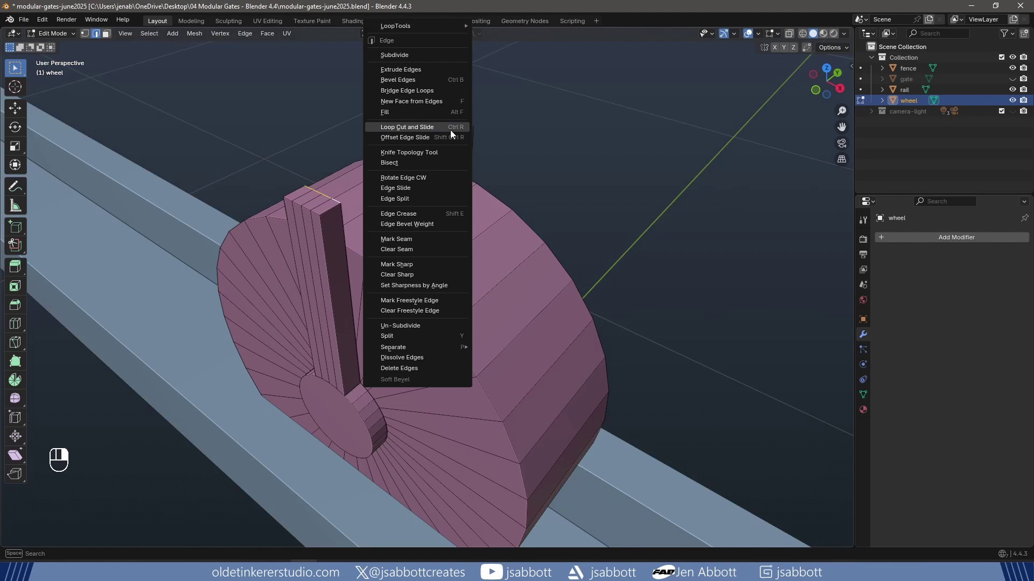
click(409, 90)
click(578, 131)
- Select the edges along one side of the bridged strip, including both bracket tops
middle_drag(578, 131, 491, 139)
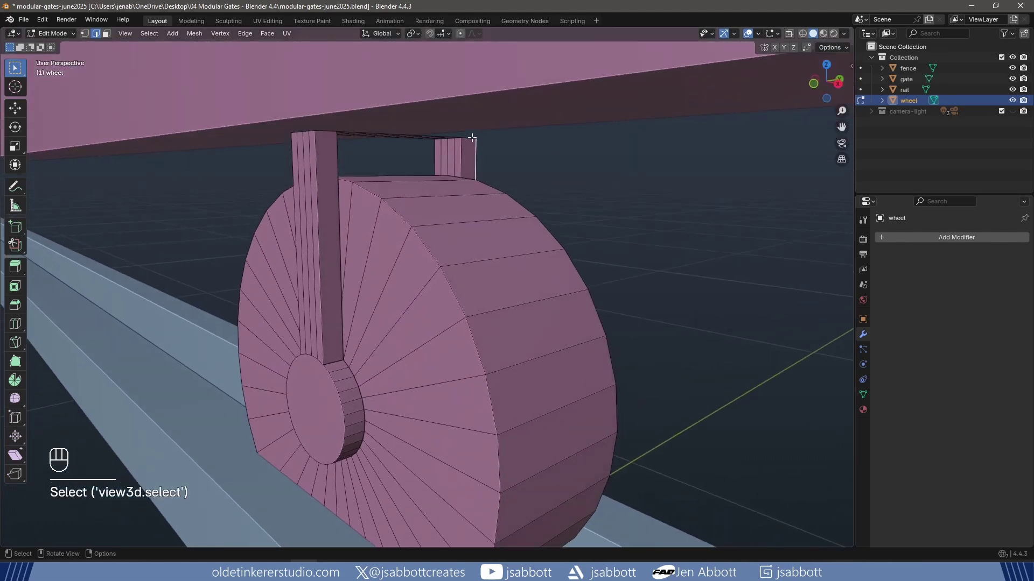
click(472, 138)
shift+click(417, 136)
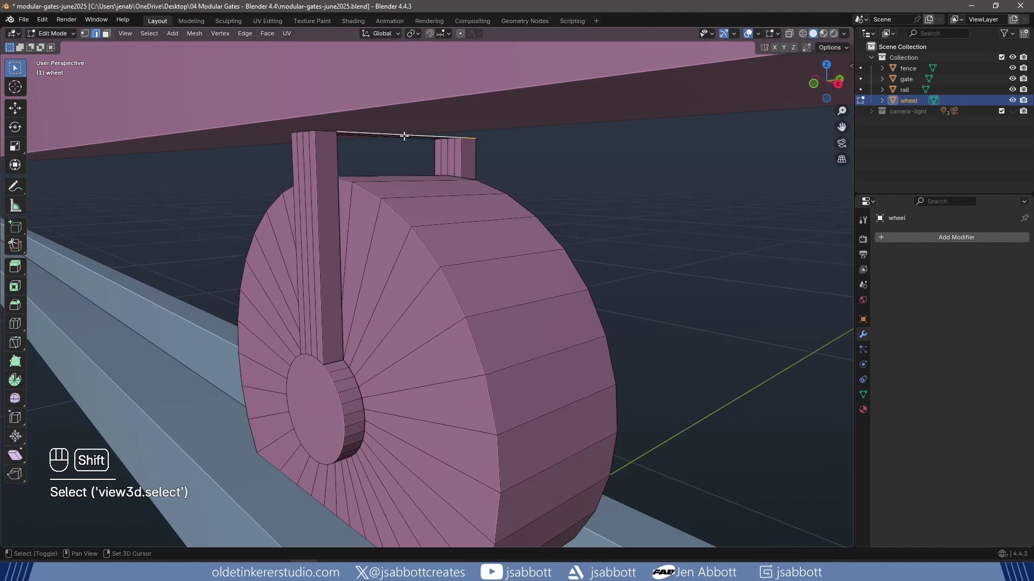
shift+click(322, 131)
key(KP_1)
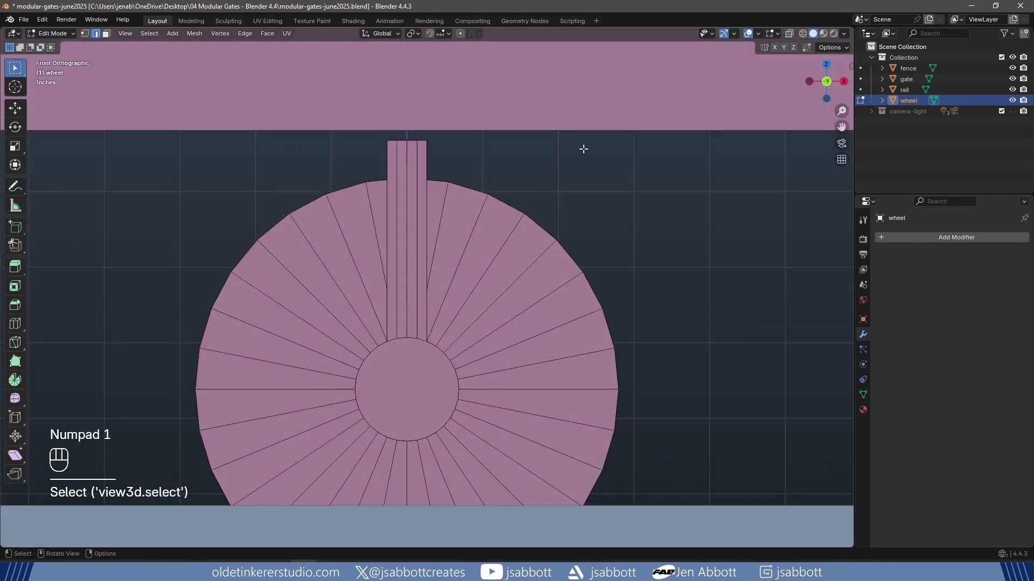
key(e)
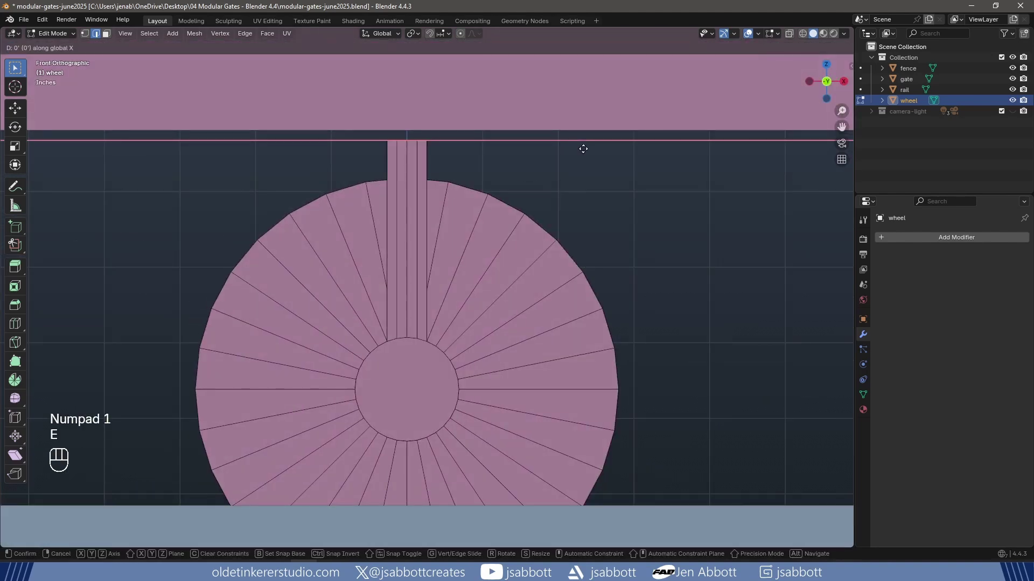
click(675, 149)
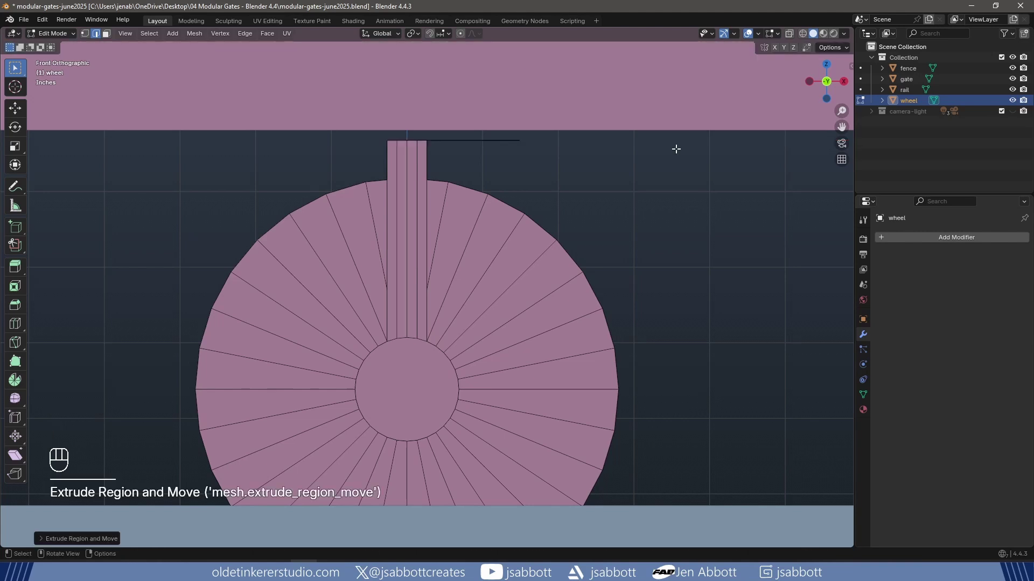
key(ctrl+z)
- Extrude the side edges of the bridged strip outward along X on both sides of the brackets to form a wide flat plate
key(e)
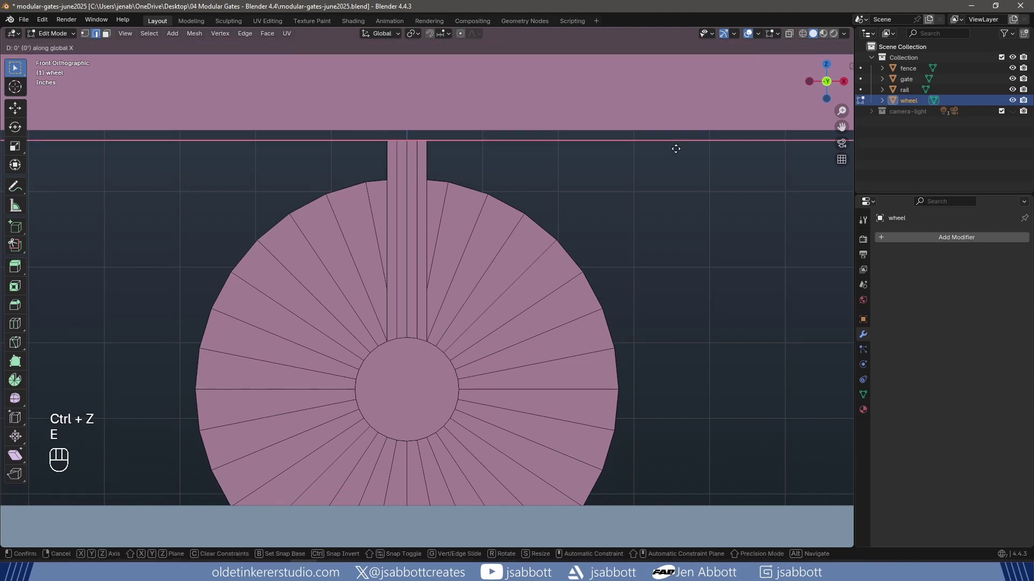
click(675, 149)
middle_drag(675, 149, 539, 121)
click(492, 116)
shift+click(403, 132)
key(KP_1)
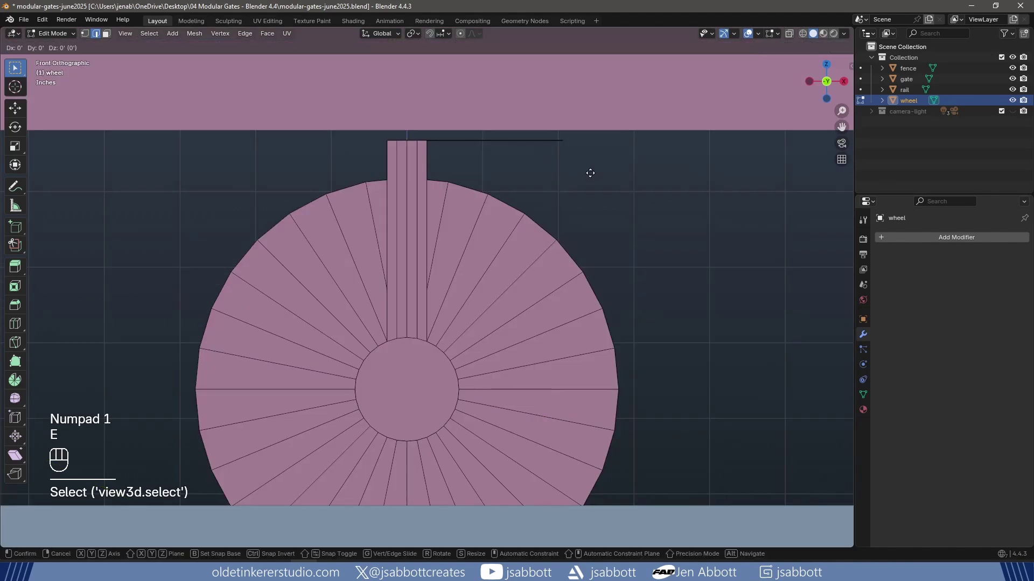
key(e)
click(590, 173)
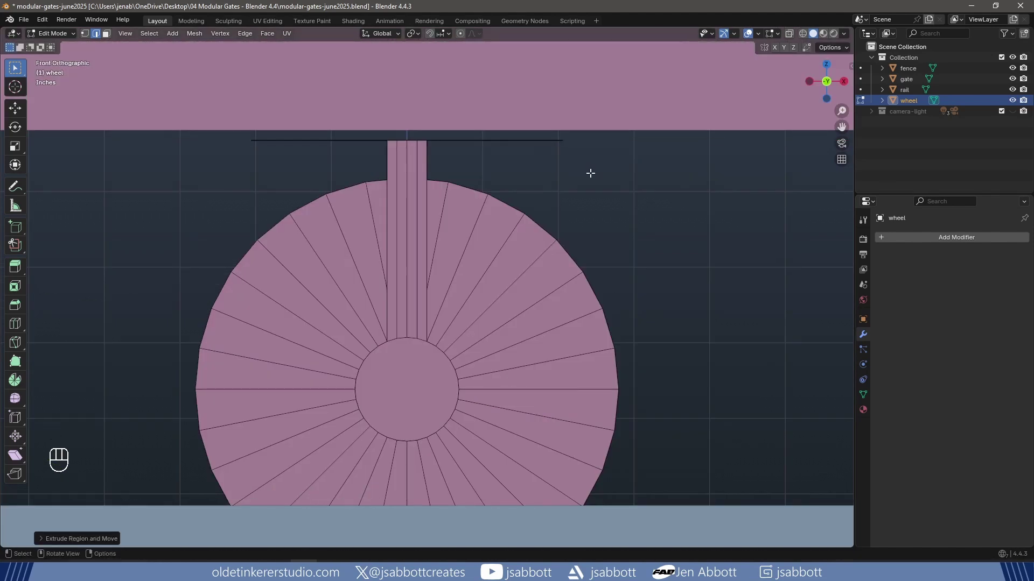
- Extrude all faces of the flat mounting plate, including the strips between the brackets, upward to meet the gate's underside
middle_drag(590, 171, 459, 115)
key(3)
shift+click(408, 89)
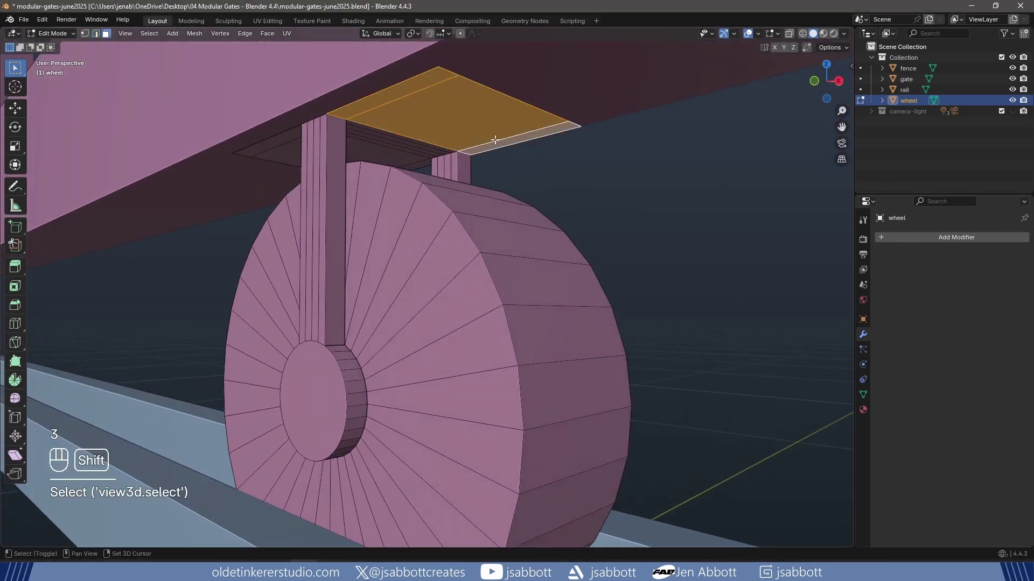
shift+click(391, 134)
click(399, 131)
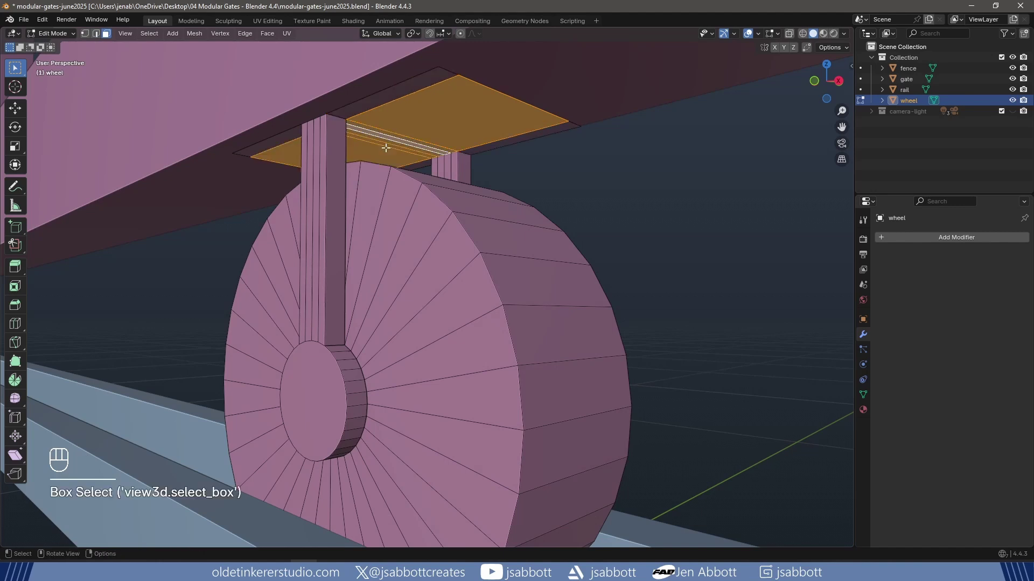
middle_drag(438, 127, 642, 190)
shift+click(354, 71)
key(KP_1)
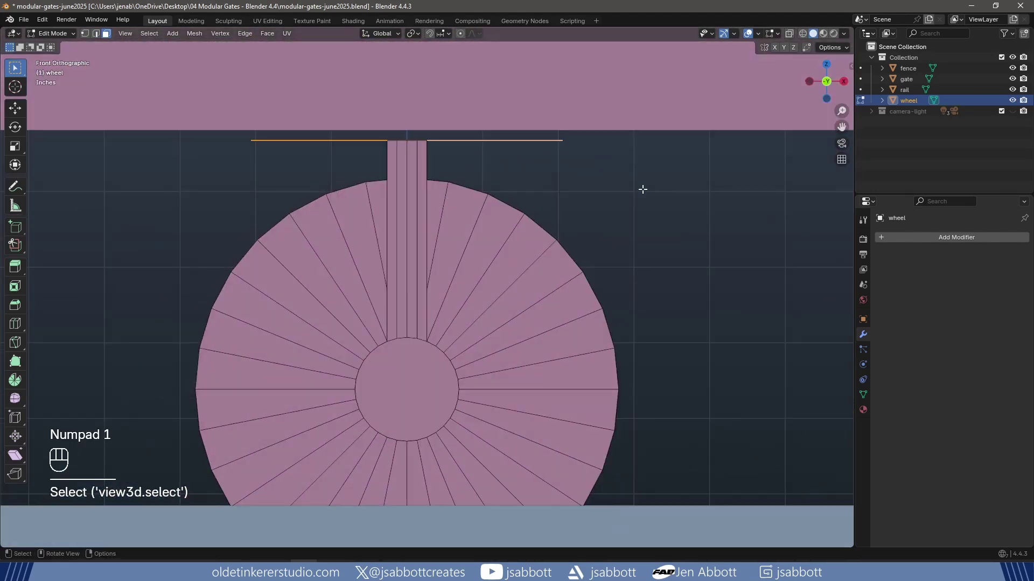
key(e)
click(620, 191)
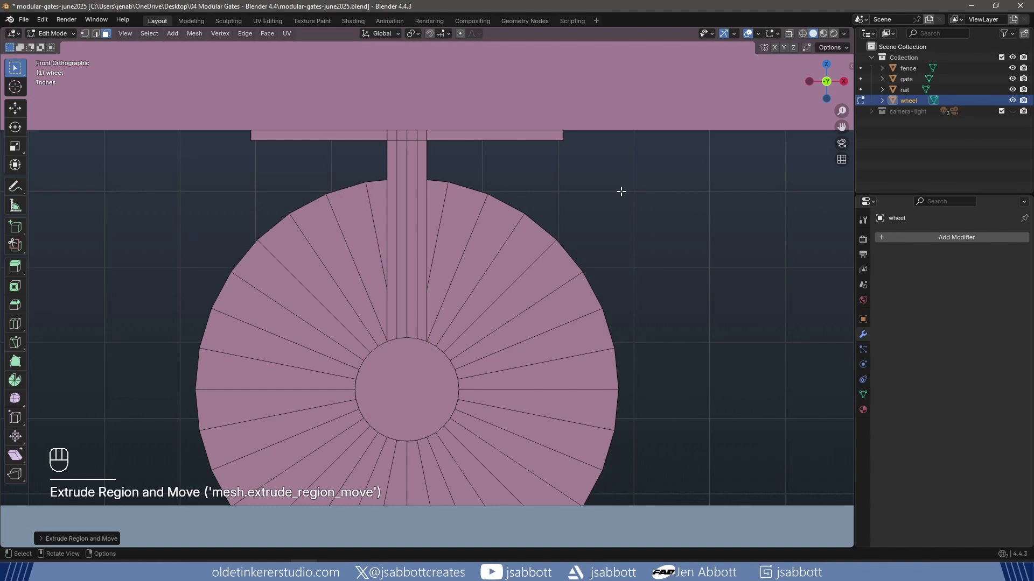
click(621, 192)
- Move the entire wheel mesh with its bracket along X to near the gate end farthest from the fence
scroll(621, 194, down, 6)
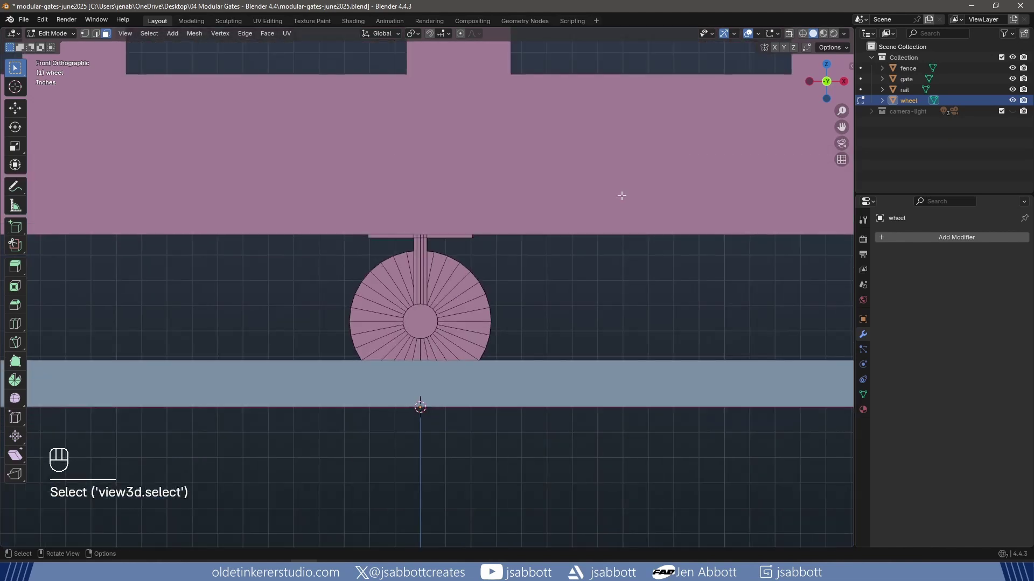
scroll(621, 195, down, 8)
shift+middle_drag(584, 215, 545, 244)
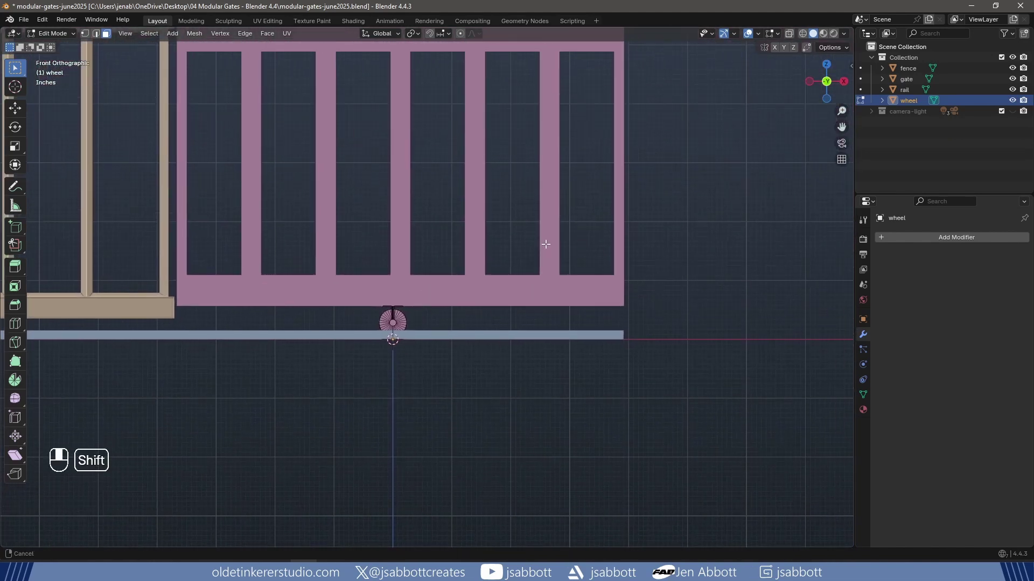
key(a)
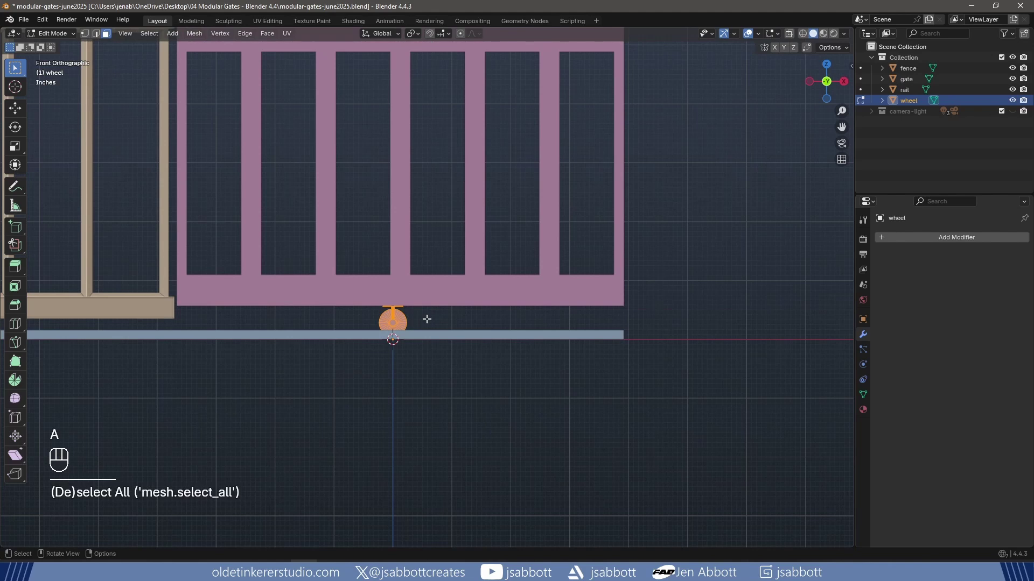
key(g)
key(x)
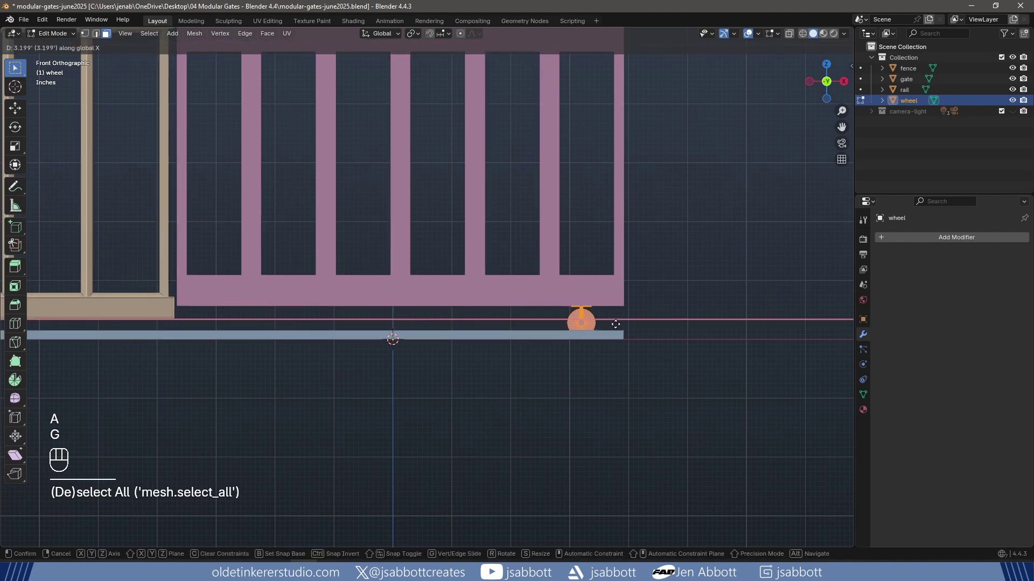
click(623, 324)
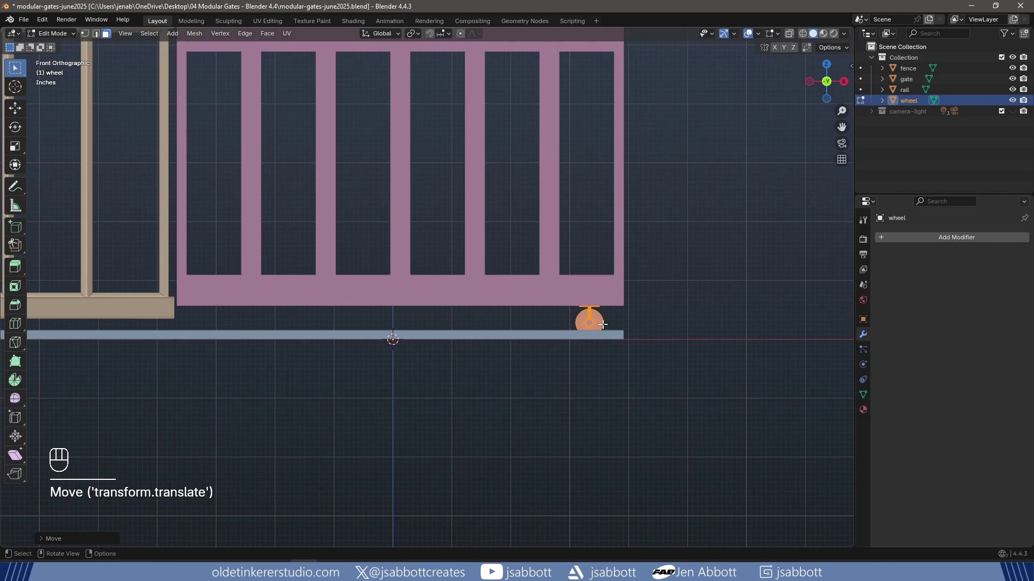
- Duplicate the wheel and bracket mesh and move the copy about -6.37 ft along X to near the gate's fence-side end
key(shift+d)
key(g)
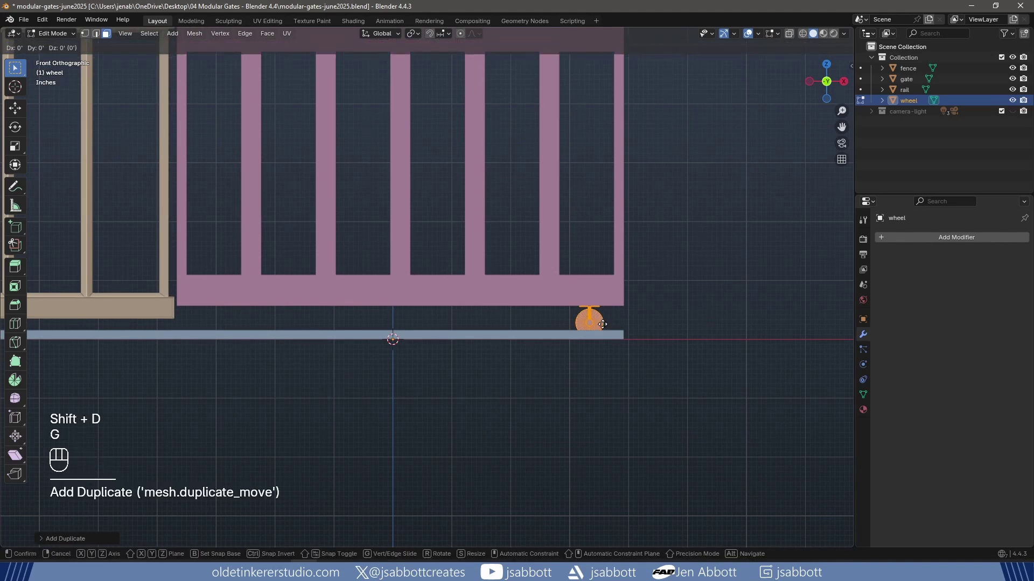
key(x)
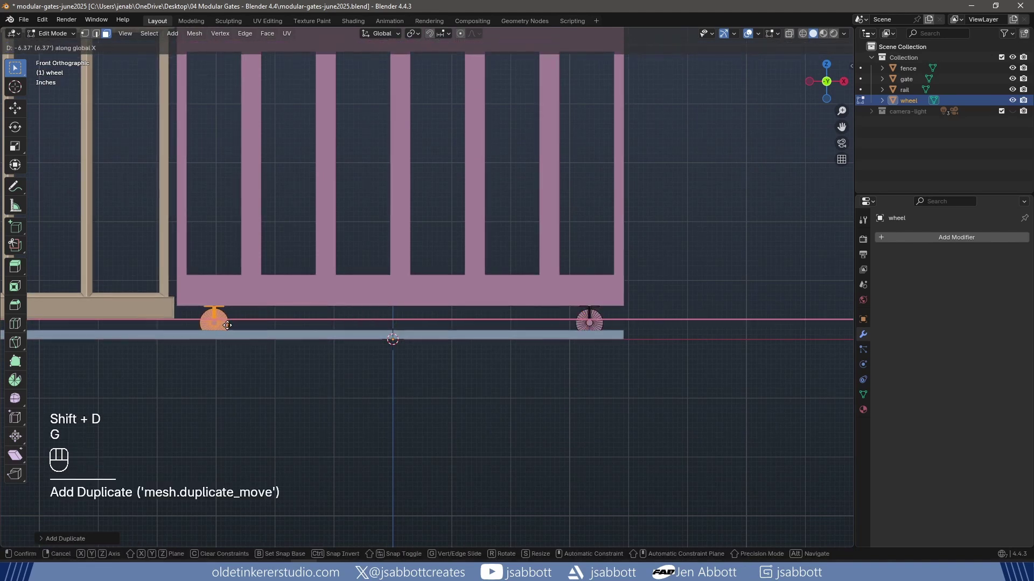
click(227, 325)
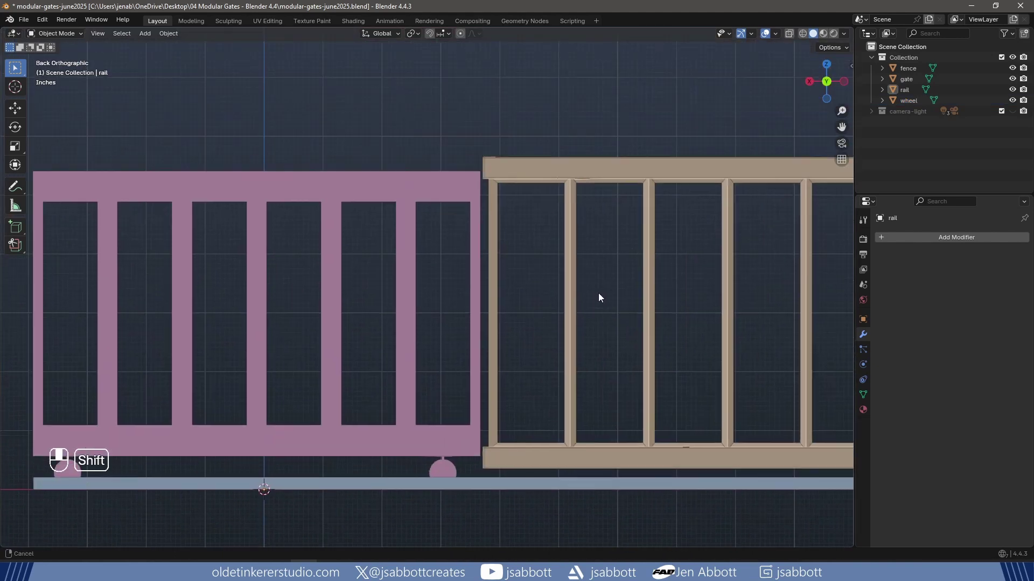
- Add a cube mesh to the scene at the 3D cursor
shift+middle_drag(599, 293, 521, 300)
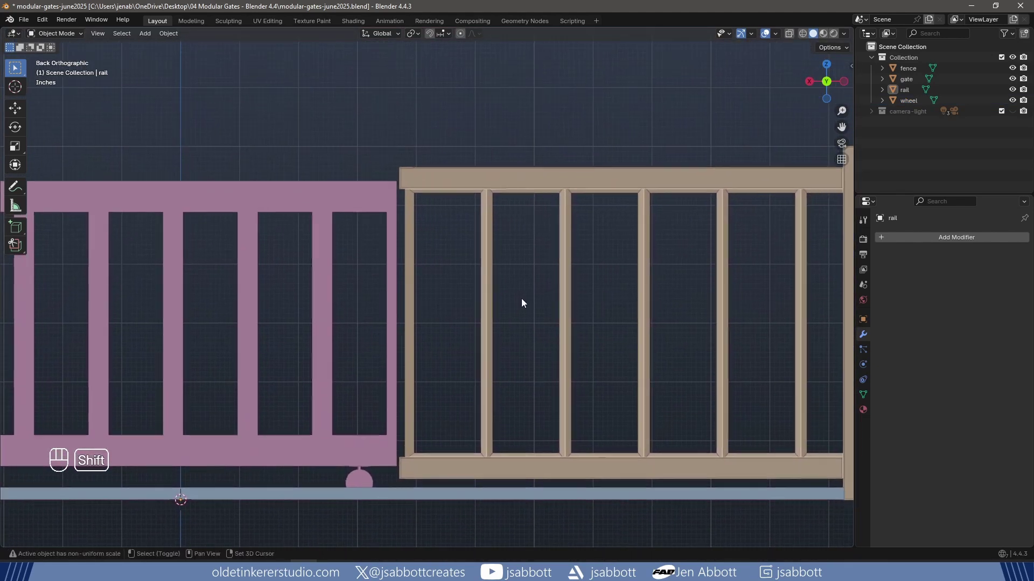
key(shift+a)
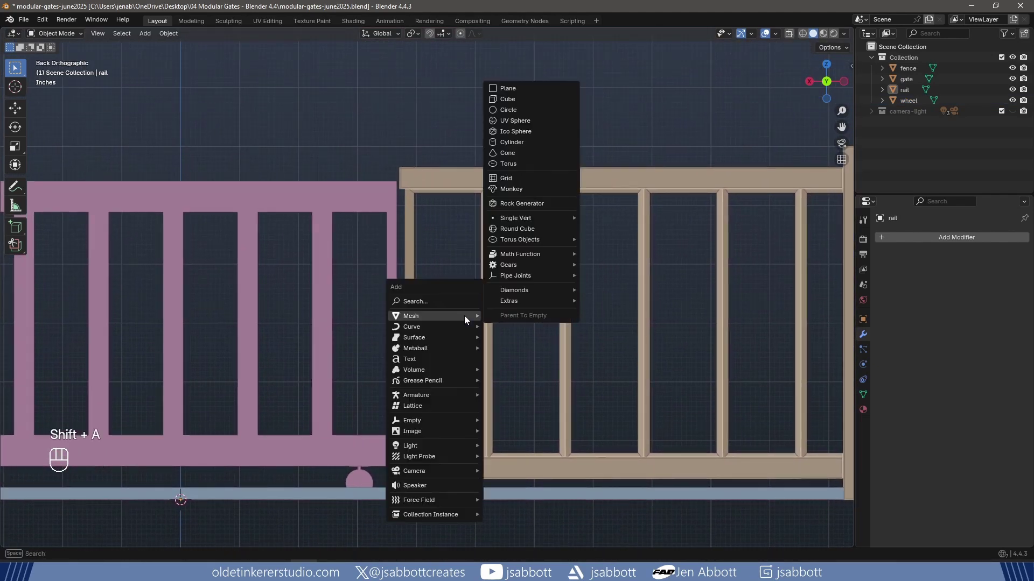
click(533, 100)
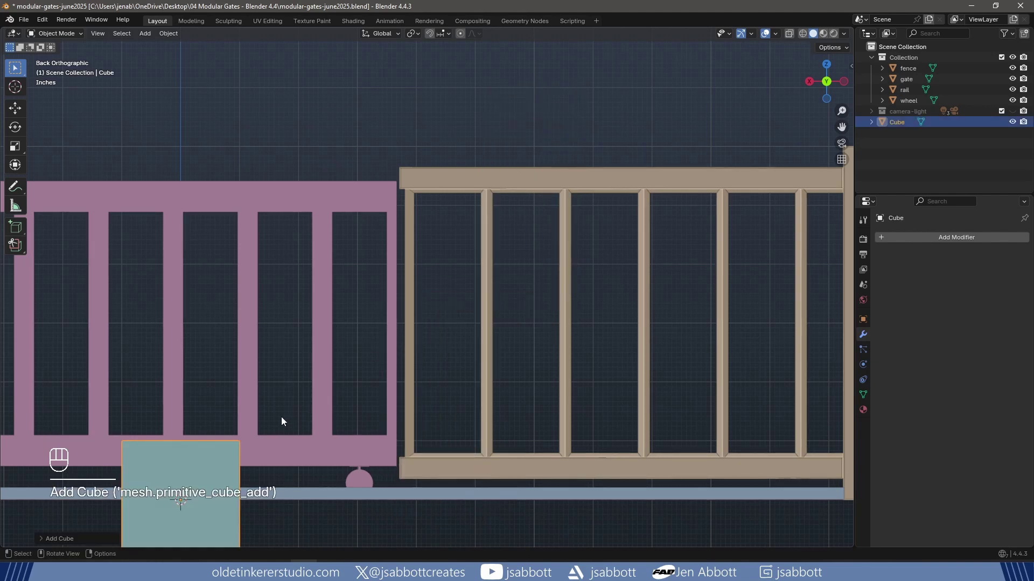
- Move the cube along X to the fence's gate-side end, flatten it along Z and raise it to the fence's bottom rail
key(g)
key(x)
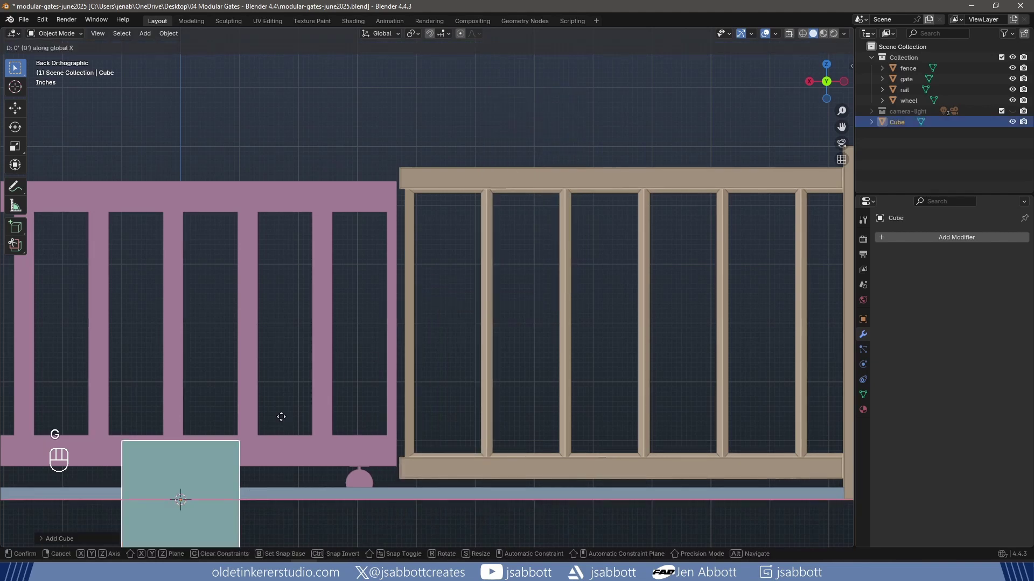
click(565, 422)
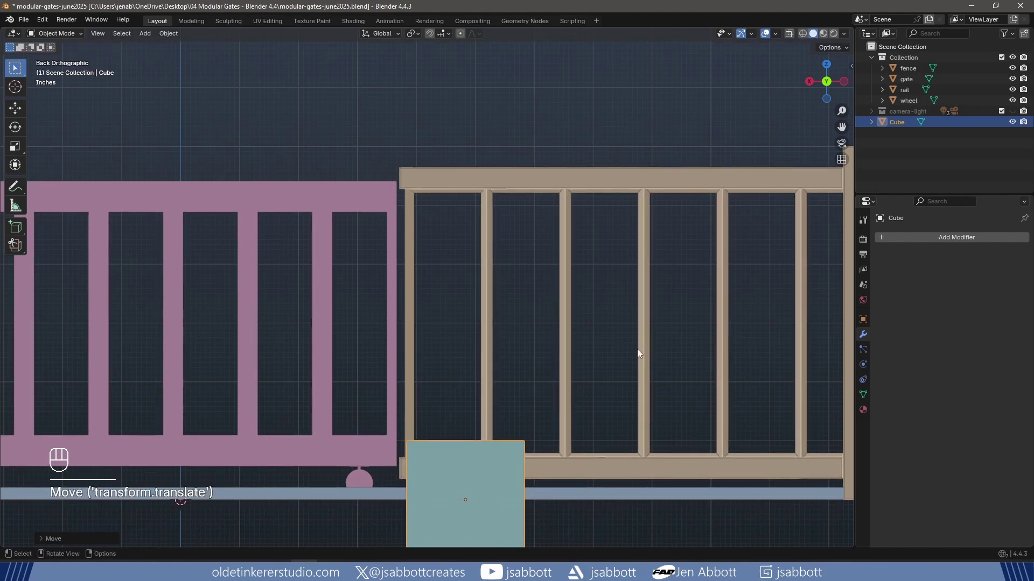
key(s)
key(z)
click(503, 443)
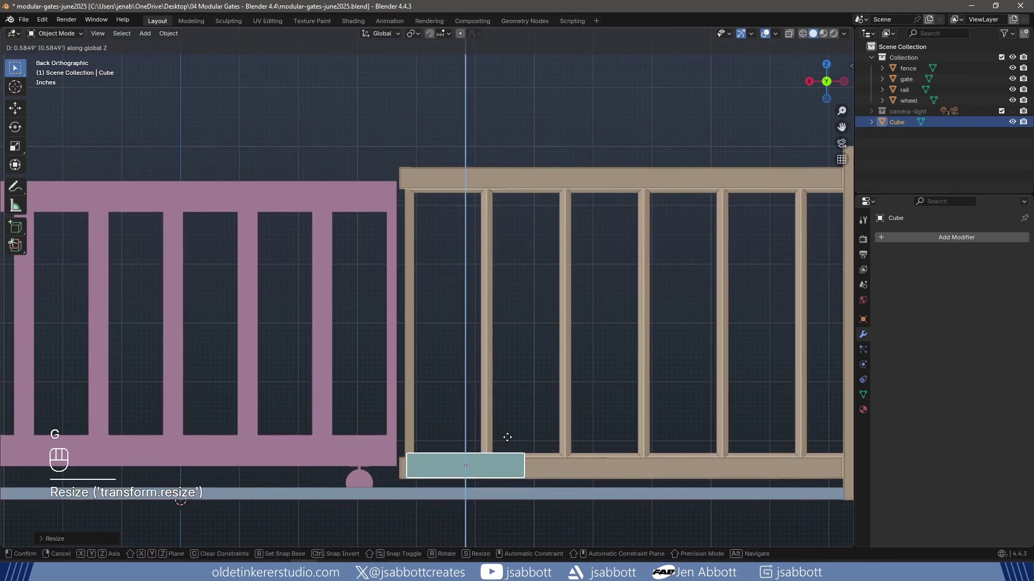
- Reduce the block's height further along Z and centre it within the height of the fence's bottom rail
scroll(618, 460, up, 2)
shift+middle_drag(618, 460, 575, 302)
key(s)
key(z)
click(587, 301)
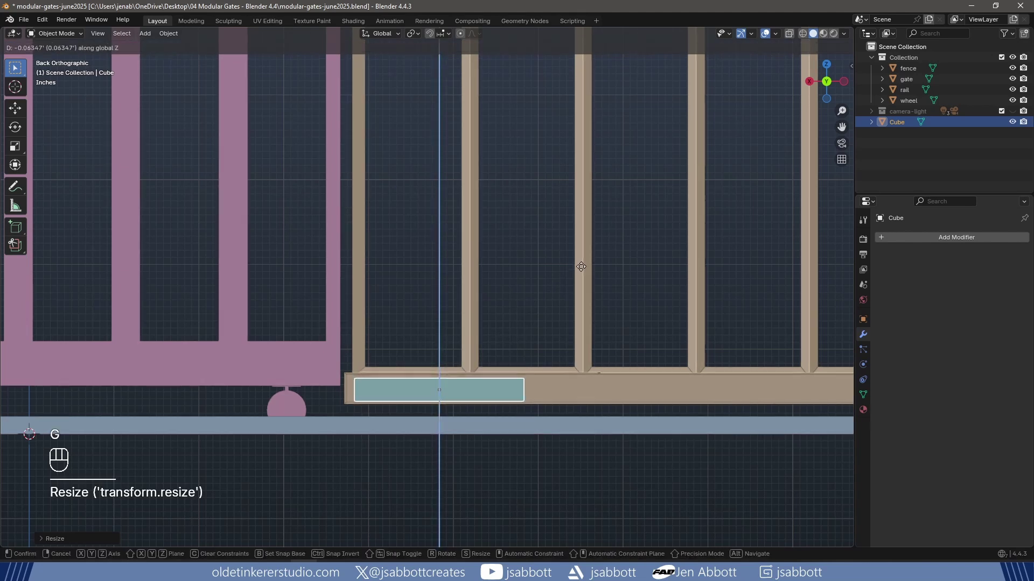
key(g)
click(628, 380)
- Scale the block to about 0.27 along X and 0.17 along Y, and place it against the fence above the ground rail
key(s)
key(x)
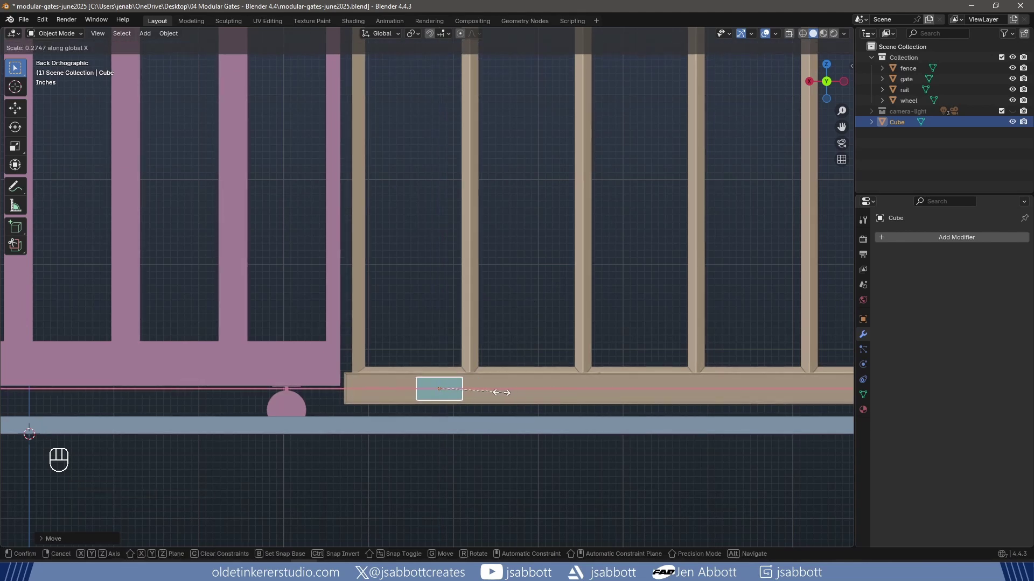
click(508, 393)
key(KP_7)
key(s)
key(y)
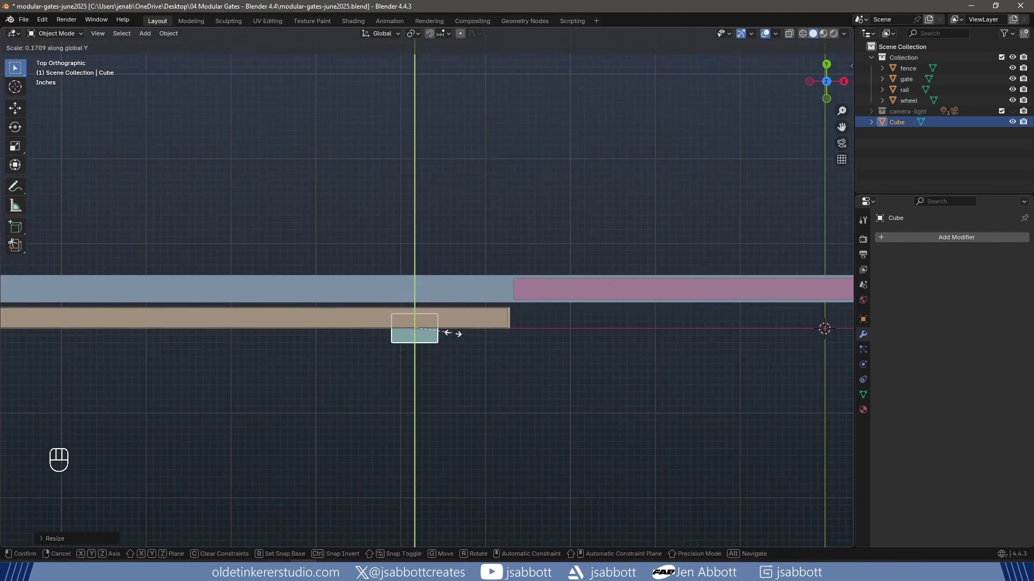
click(451, 333)
key(g)
click(503, 351)
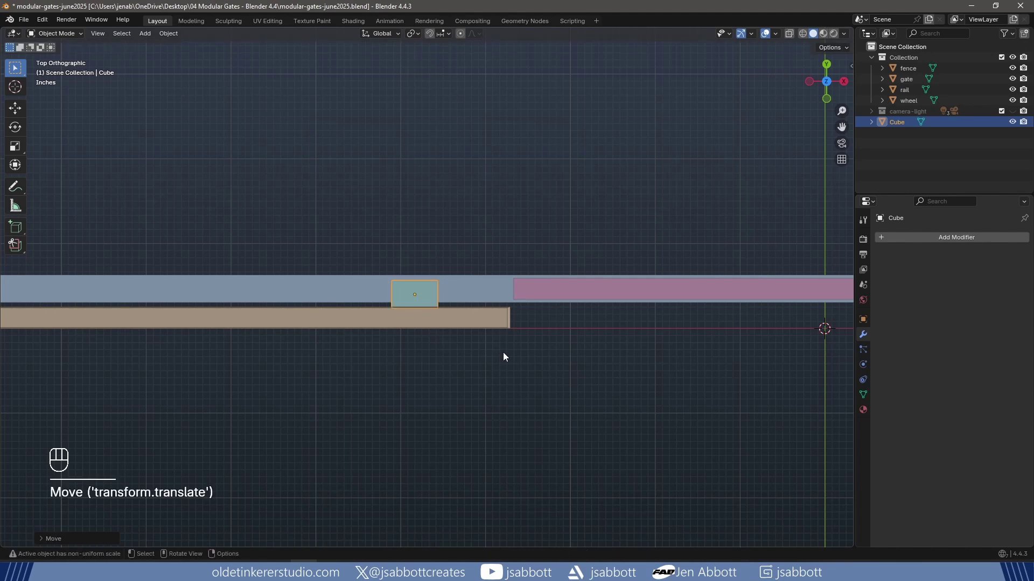
- Select the block's top face and both end faces for editing
key(Tab)
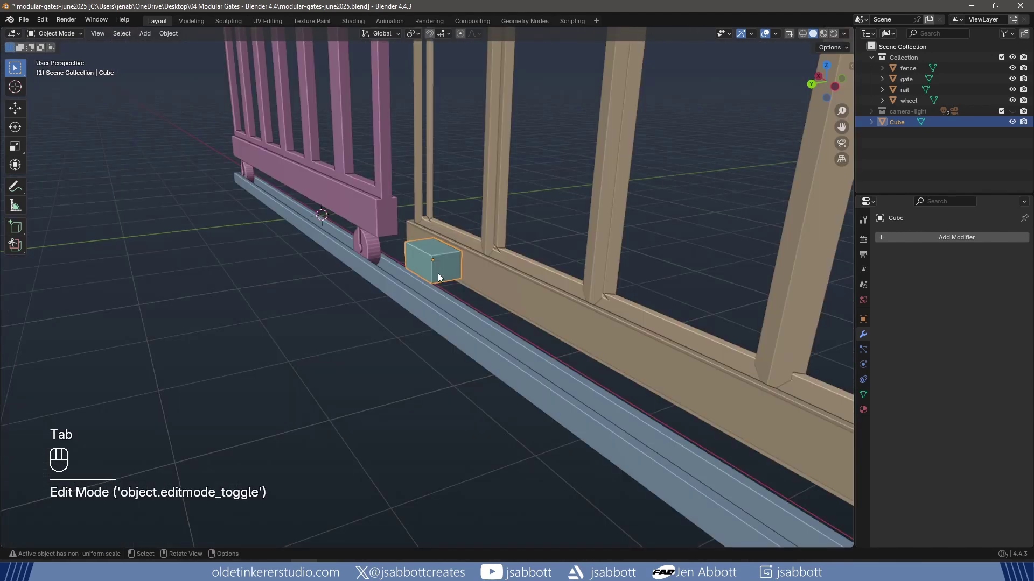
key(Tab)
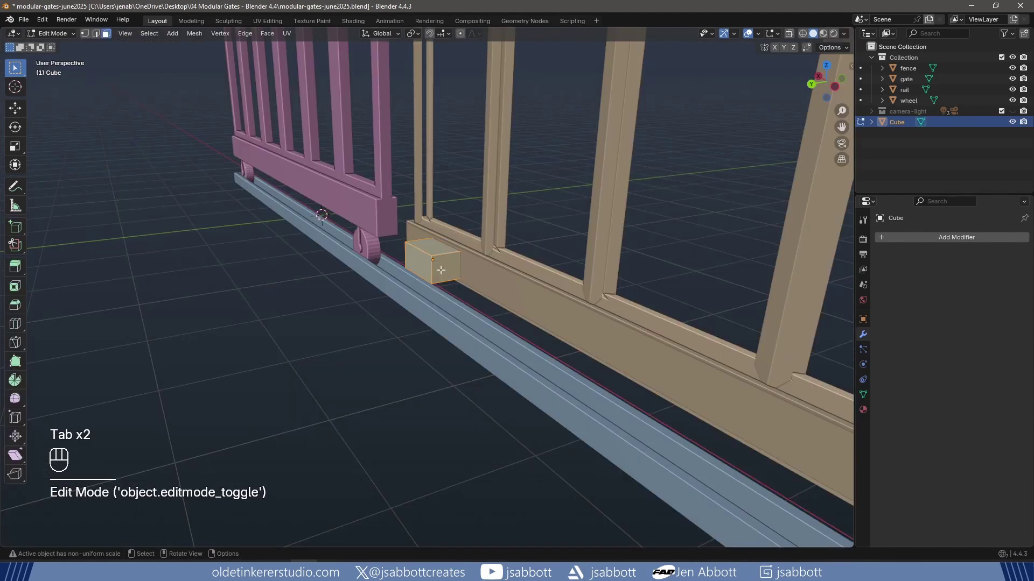
key(3)
click(441, 265)
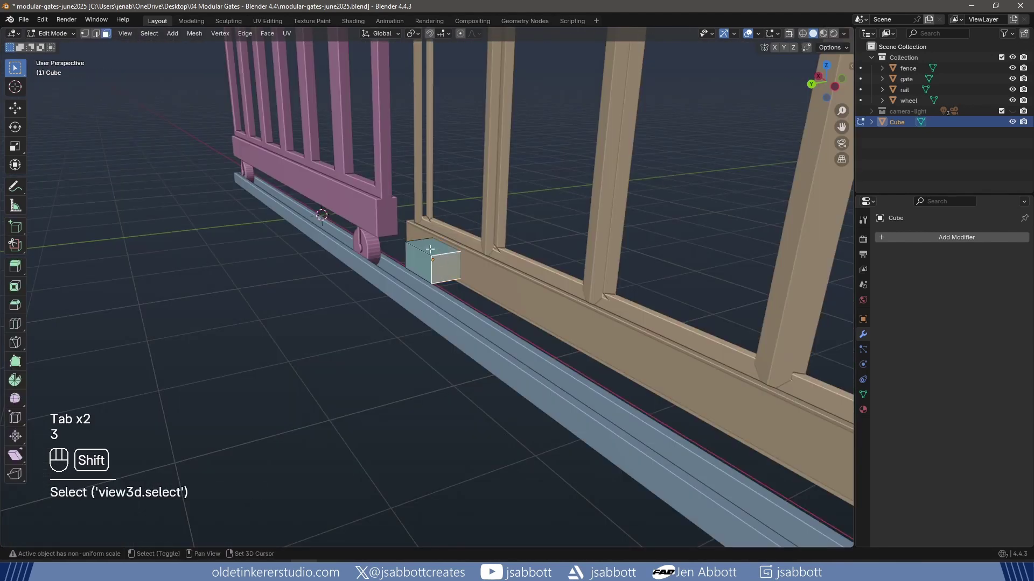
shift+click(441, 265)
middle_drag(440, 265, 355, 282)
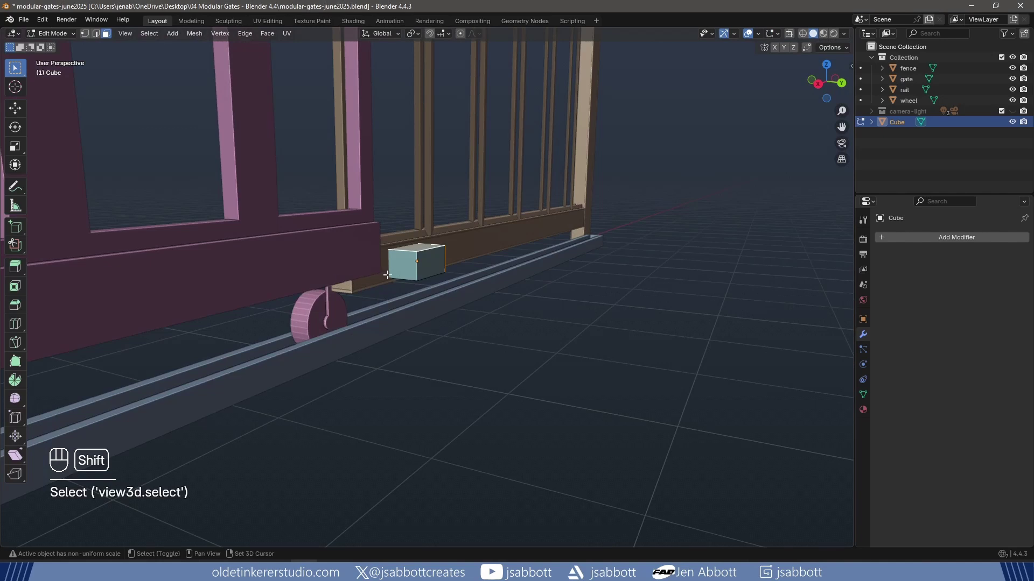
shift+click(402, 269)
key(i)
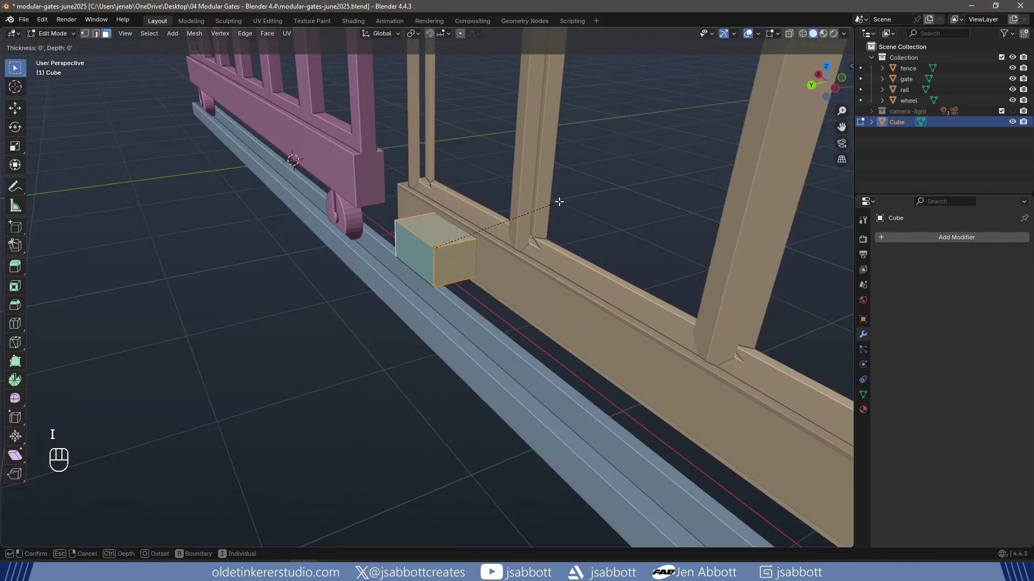
click(556, 201)
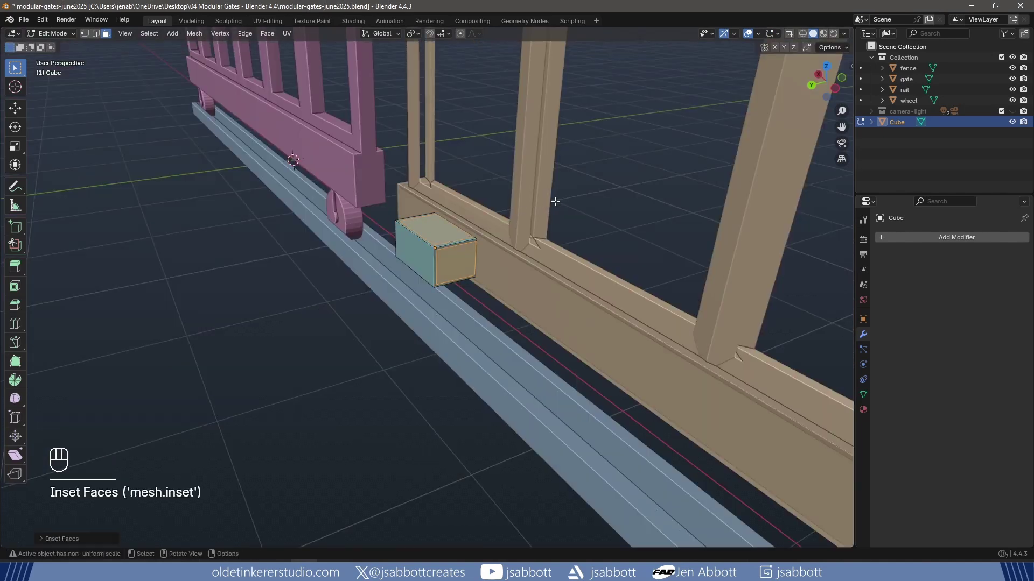
key(ctrl+z)
- Inset the block's top and end faces together and delete the inset faces to leave a U-shaped bracket
key(i)
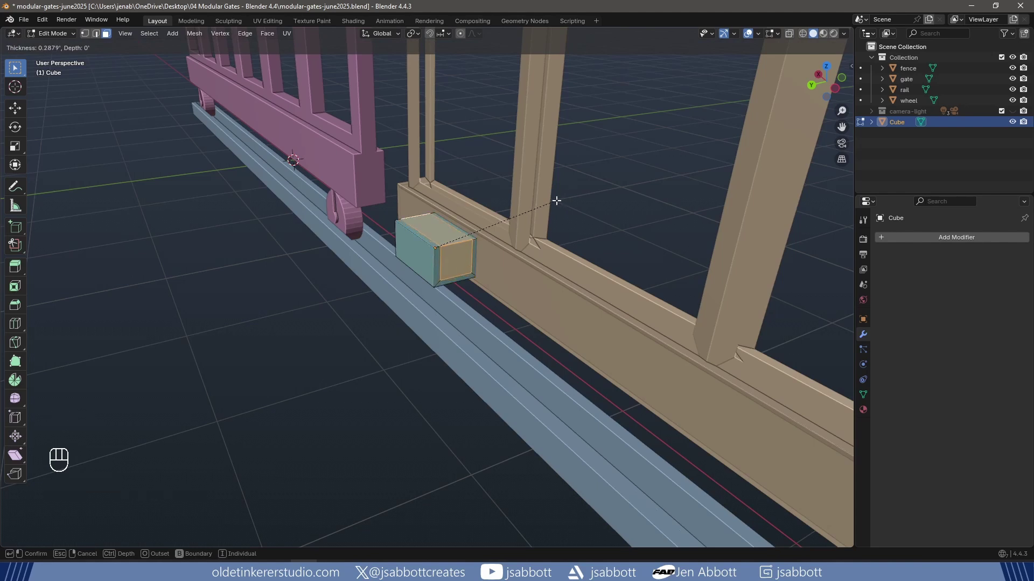
click(557, 200)
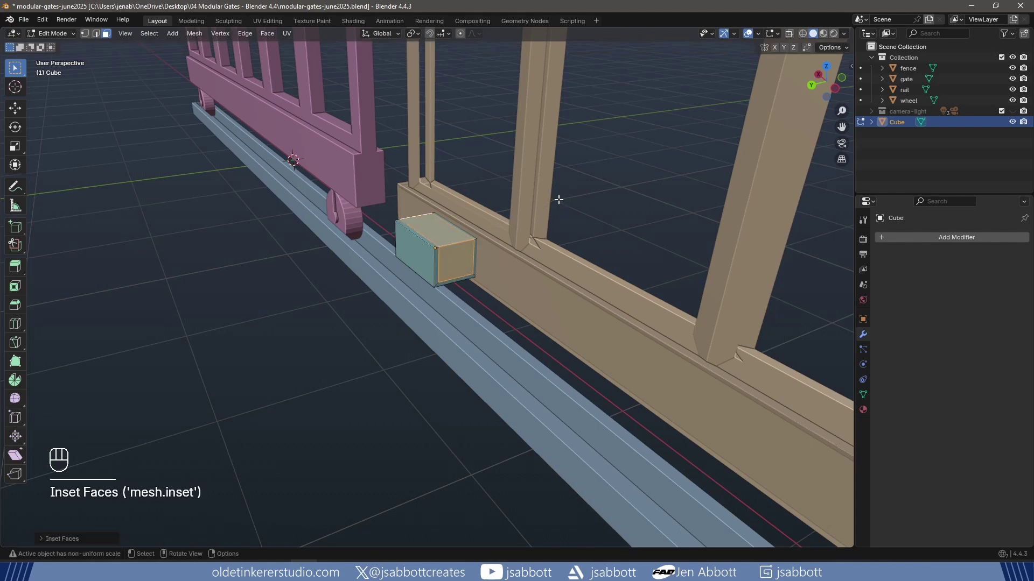
key(x)
click(557, 199)
middle_drag(557, 199, 475, 223)
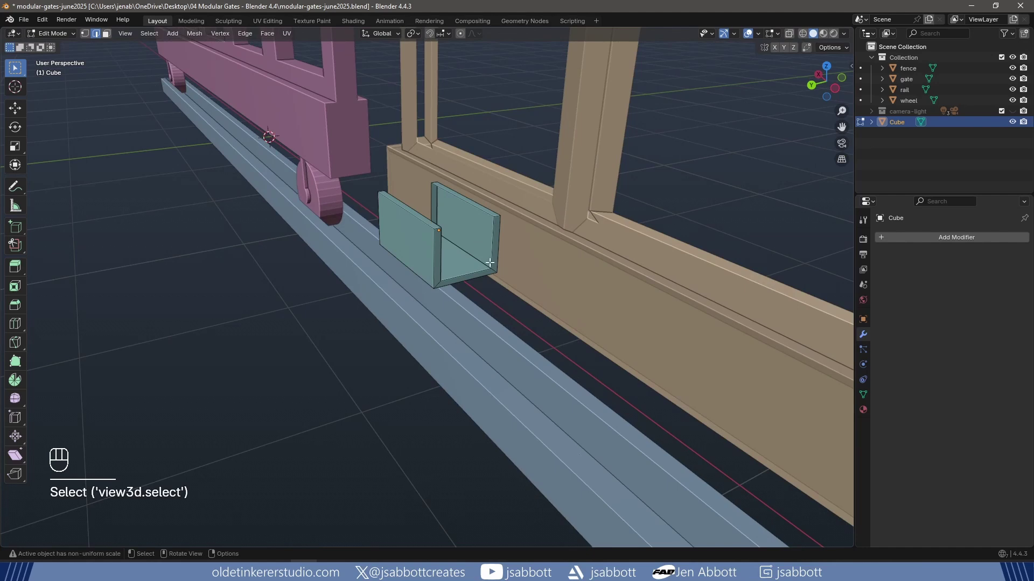
- Fill the bracket's missing inner floor and the inner faces of both side walls between their opposite edges
middle_drag(470, 274, 444, 232)
shift+click(438, 227)
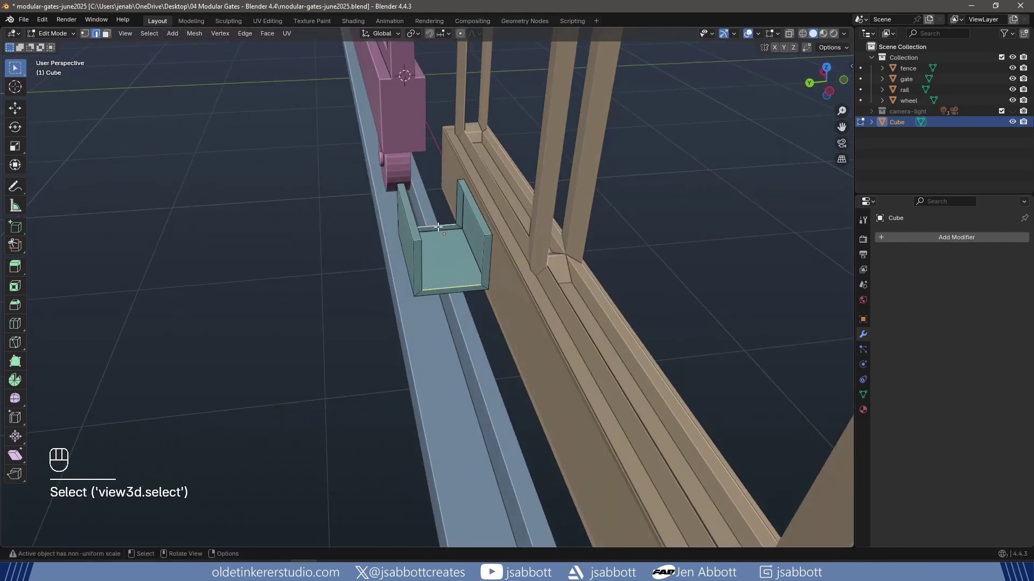
key(f)
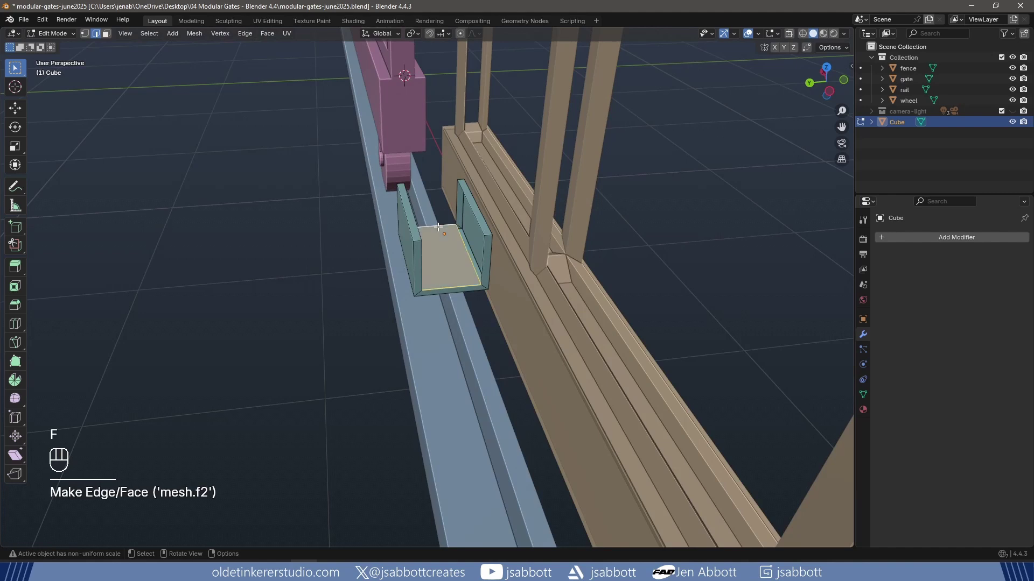
click(459, 215)
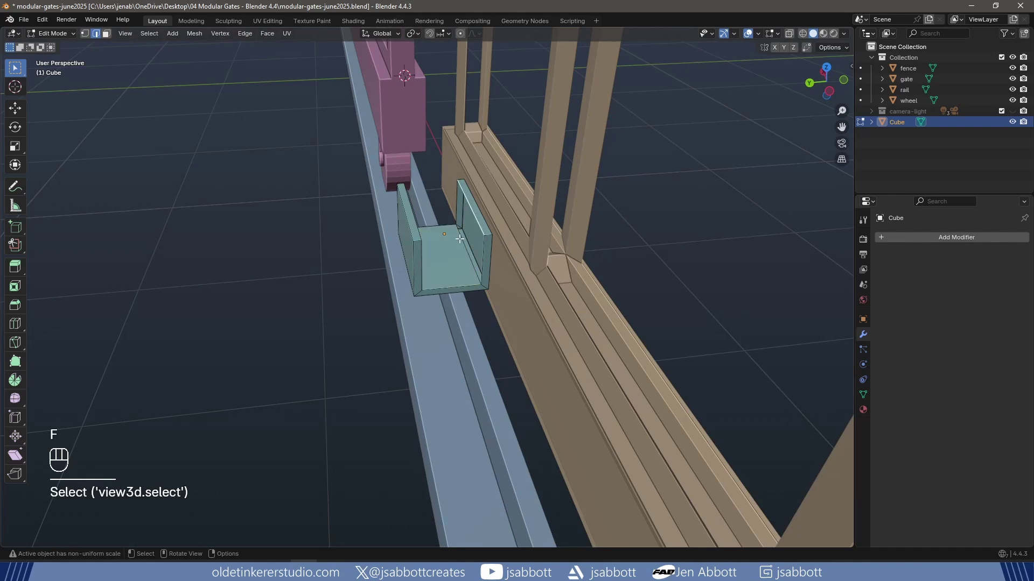
shift+click(462, 238)
key(f)
middle_drag(441, 239, 426, 222)
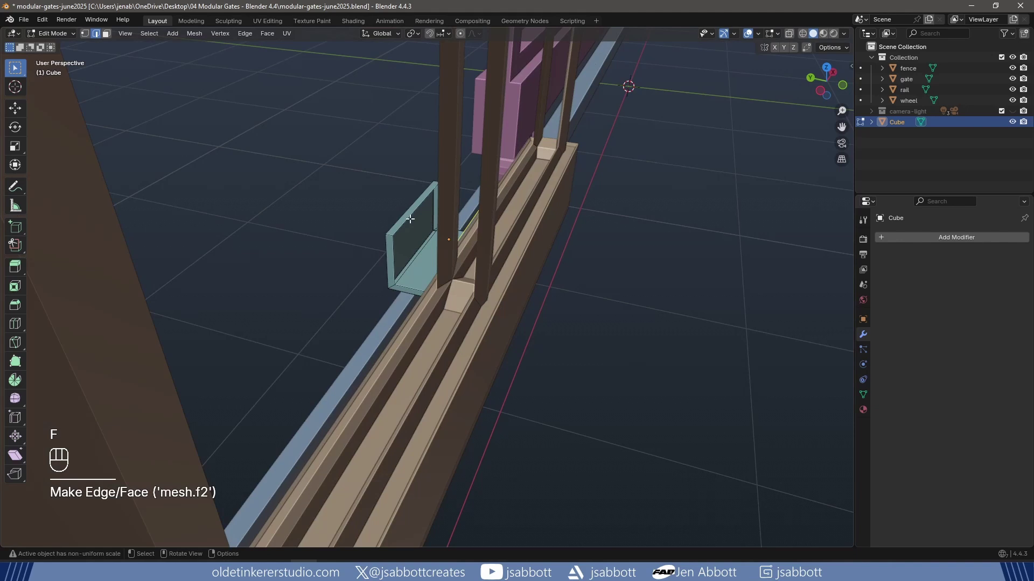
shift+click(407, 254)
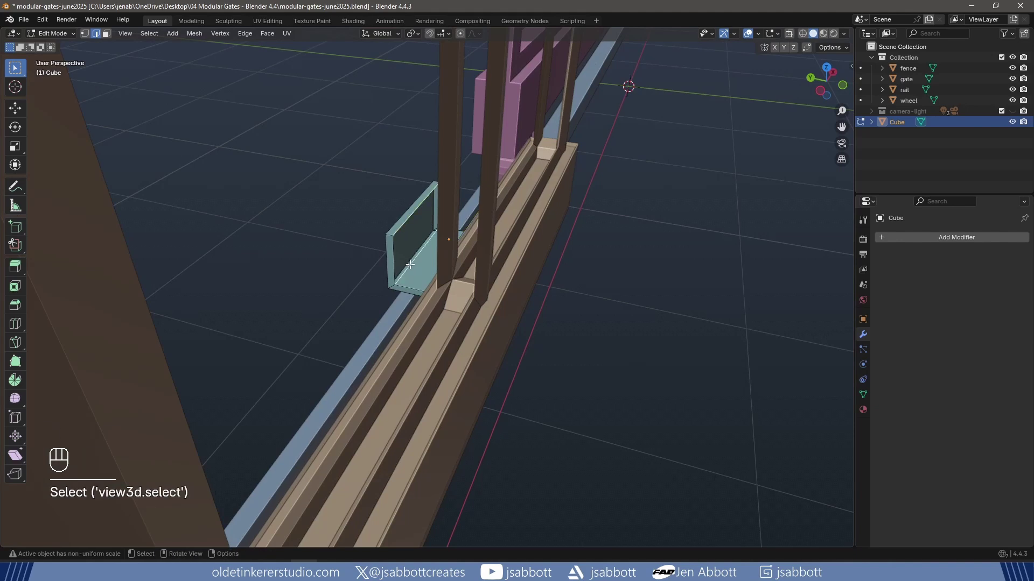
key(f)
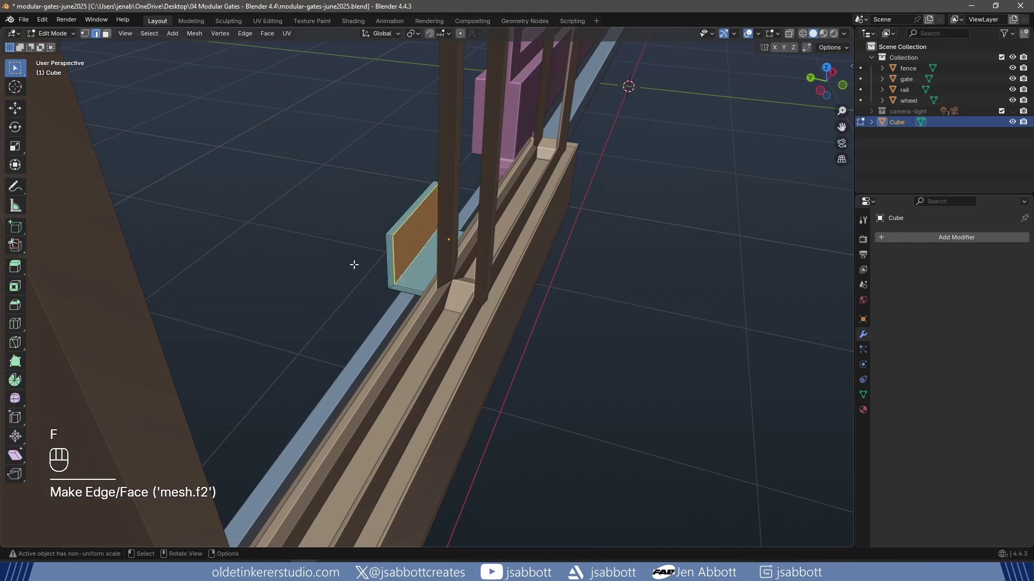
- Duplicate the whole bracket mesh, rotate the copy 180° about Y and move it up along Z to the fence's top rail
middle_drag(284, 255, 411, 244)
key(a)
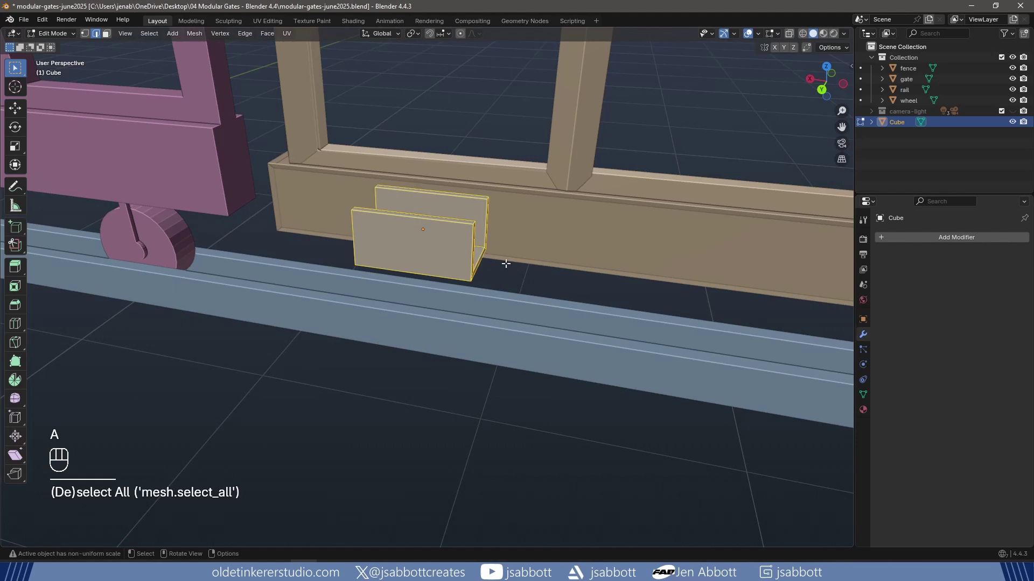
key(ctrl+KP_1)
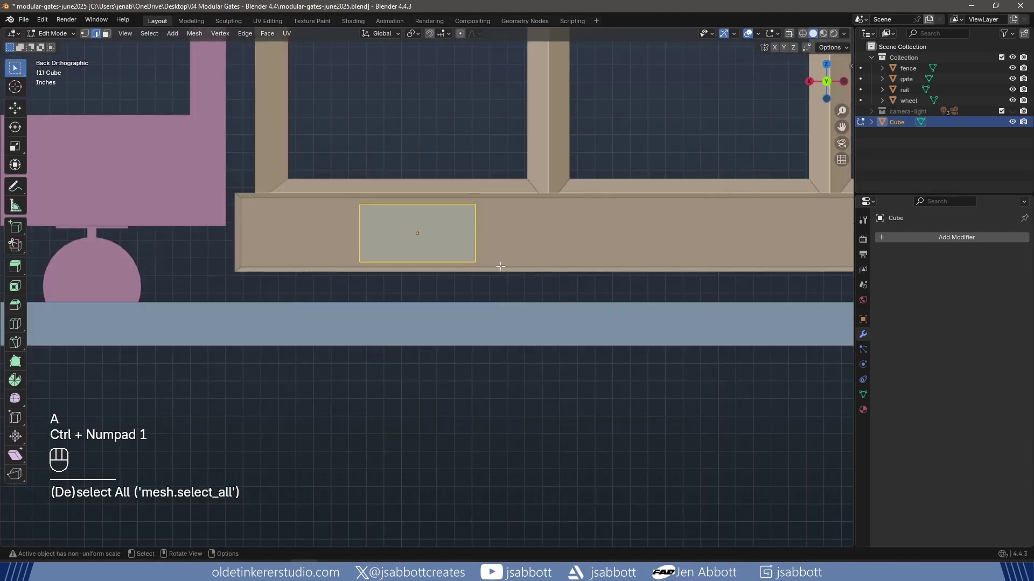
scroll(501, 264, down, 3)
scroll(495, 270, down, 1)
shift+middle_drag(496, 149, 466, 321)
scroll(476, 300, down, 2)
shift+middle_drag(489, 245, 484, 284)
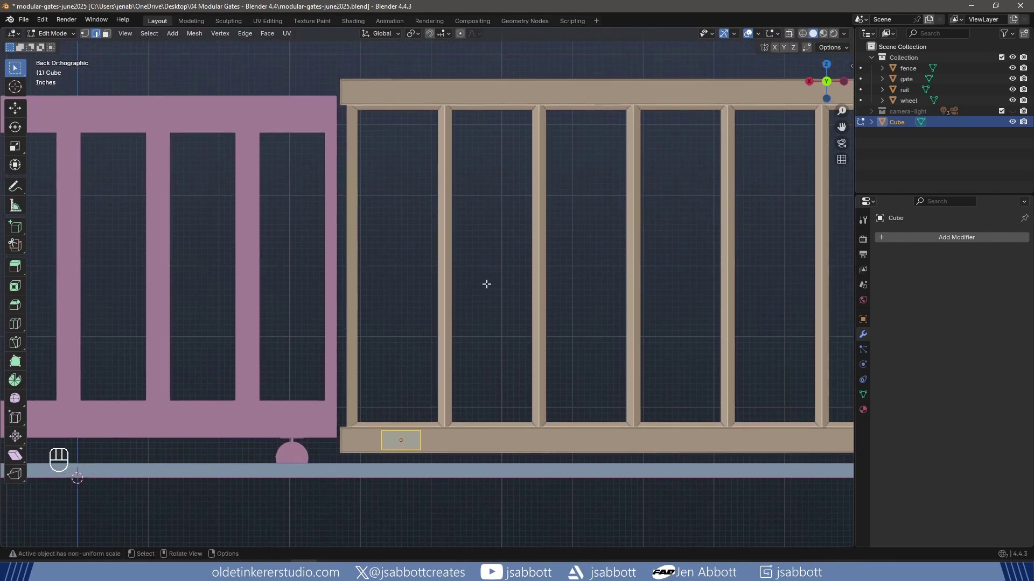
key(shift+d)
key(r)
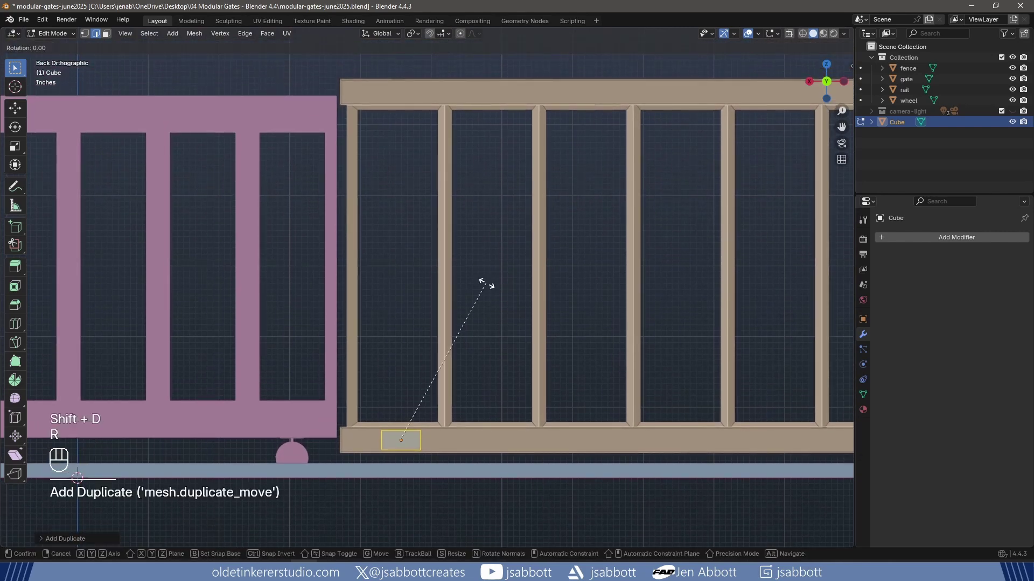
click(486, 284)
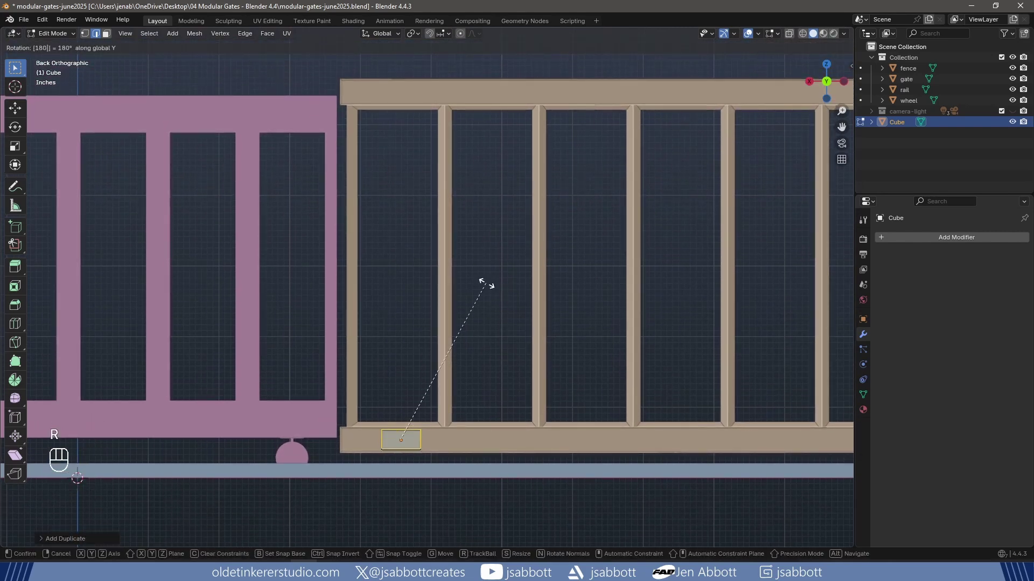
key(g)
key(z)
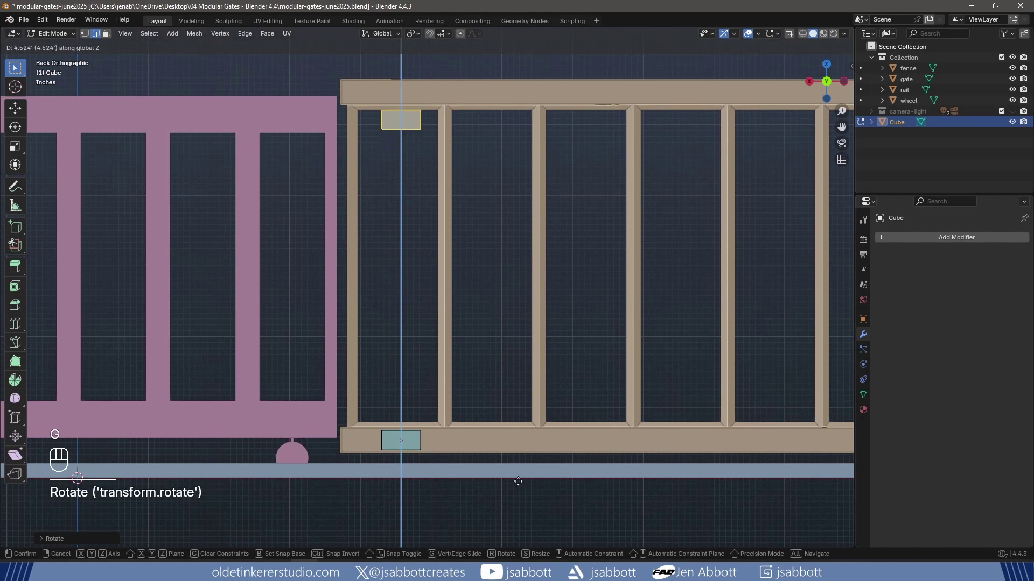
click(517, 456)
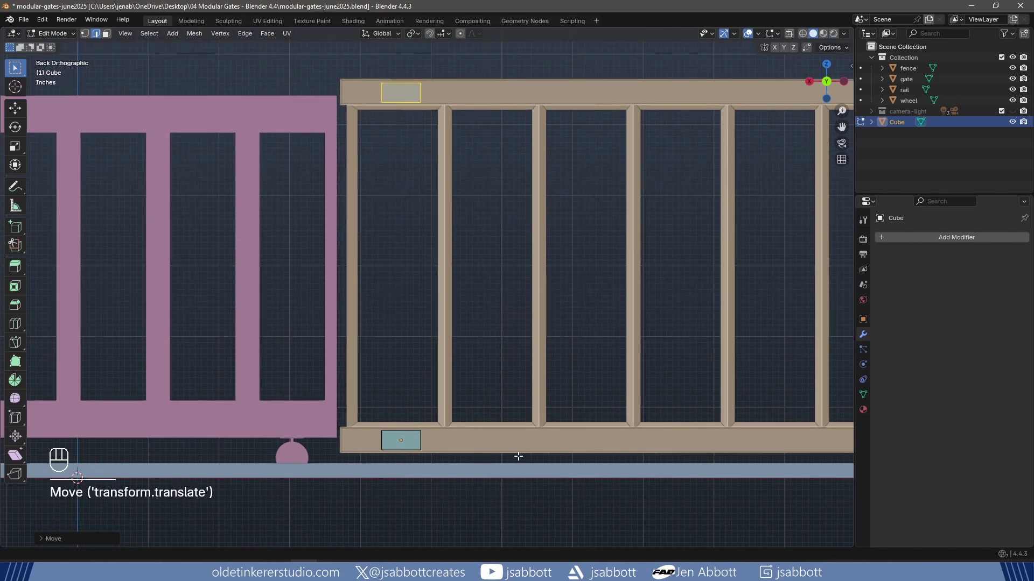
- Duplicate both the upper and lower brackets and move the copies along X to near the fence's post end
key(shift+d)
right_click(508, 430)
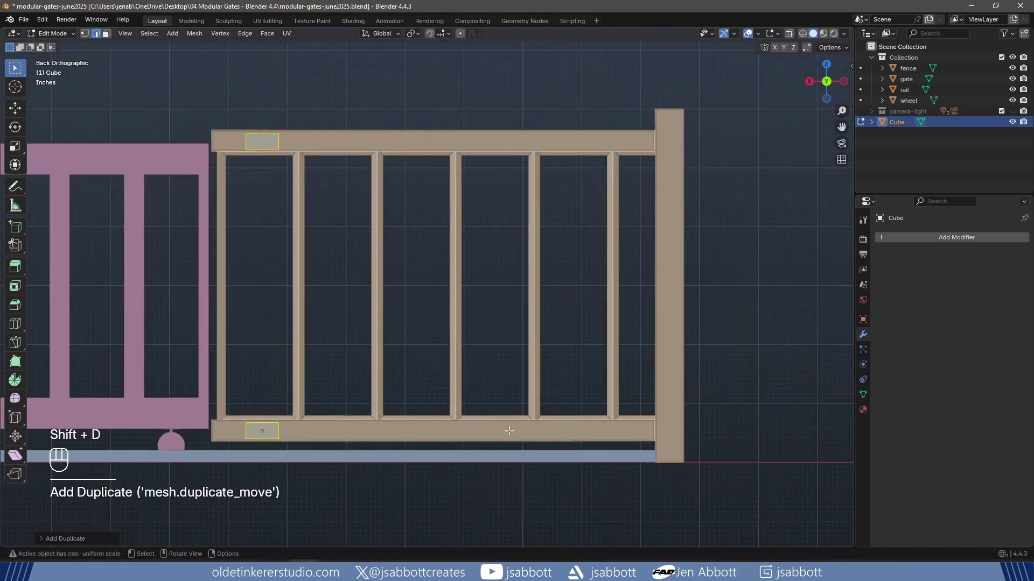
key(g)
key(x)
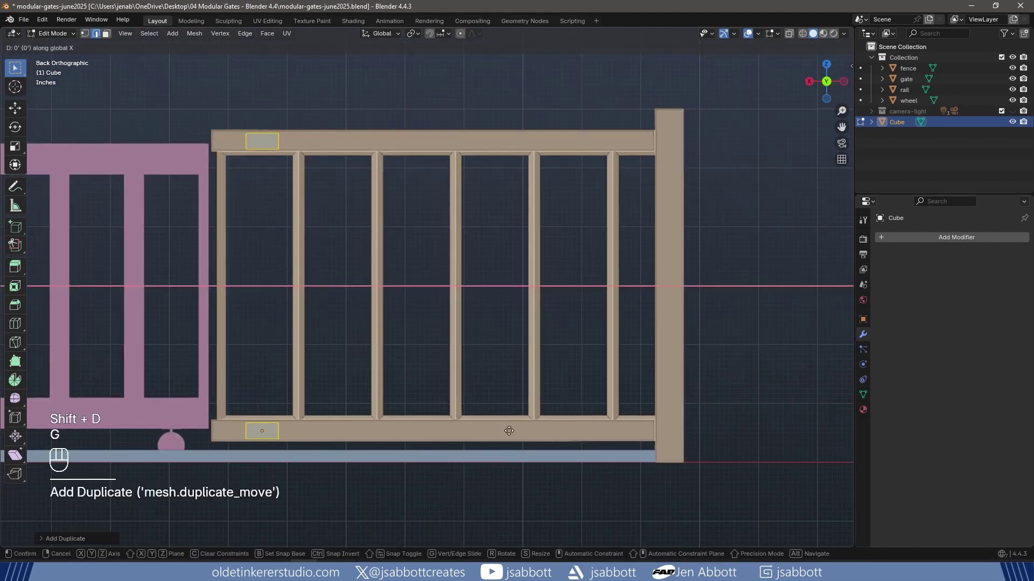
click(821, 407)
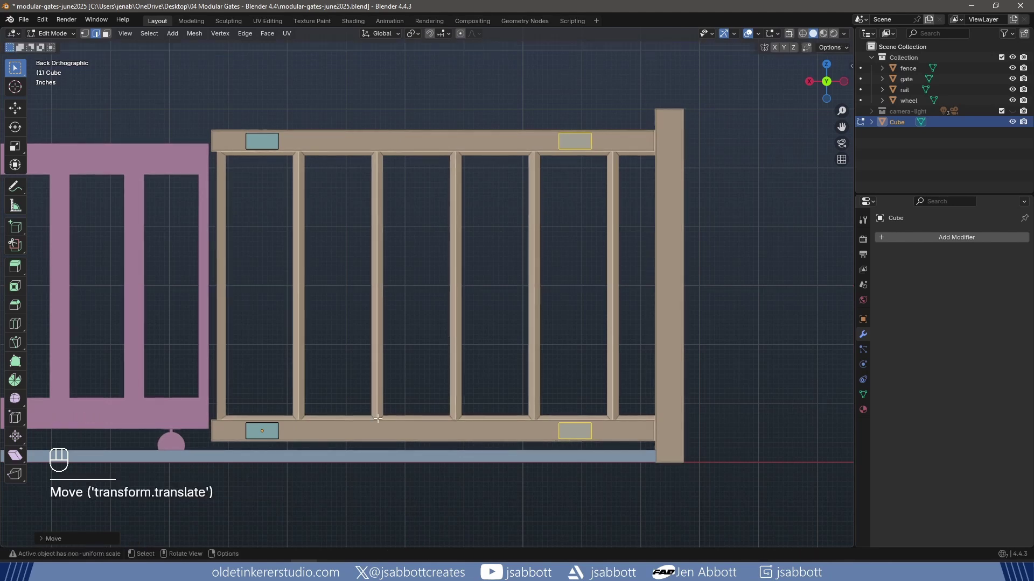